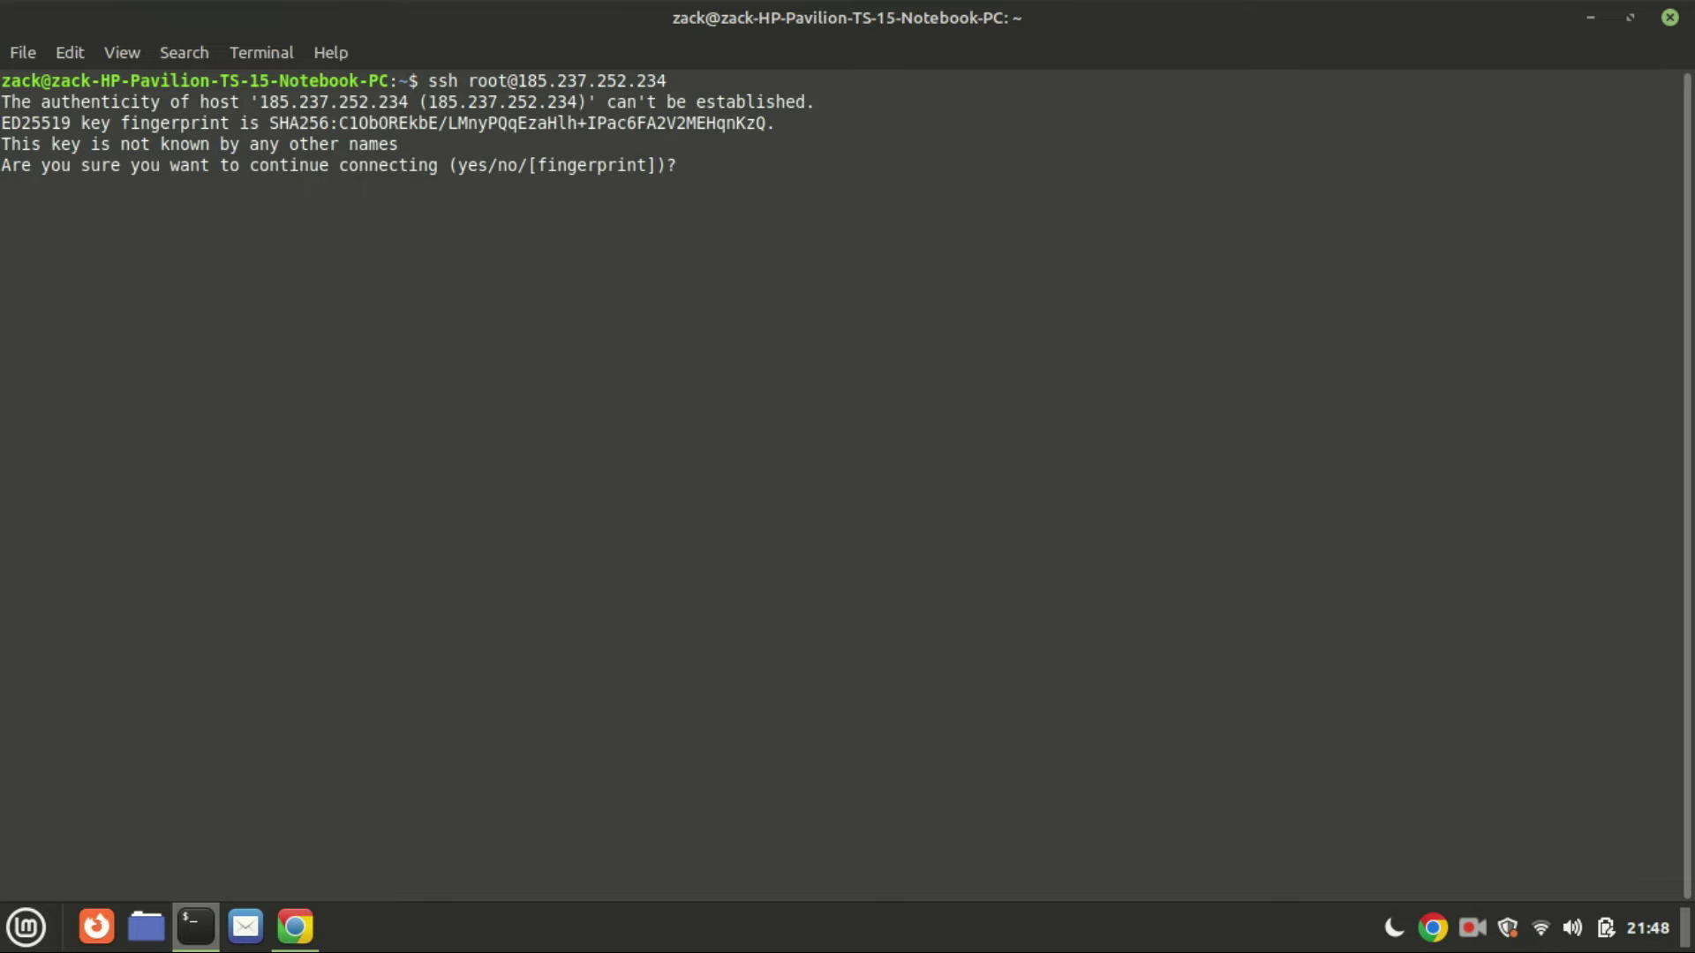
type("yes")
key("Return")
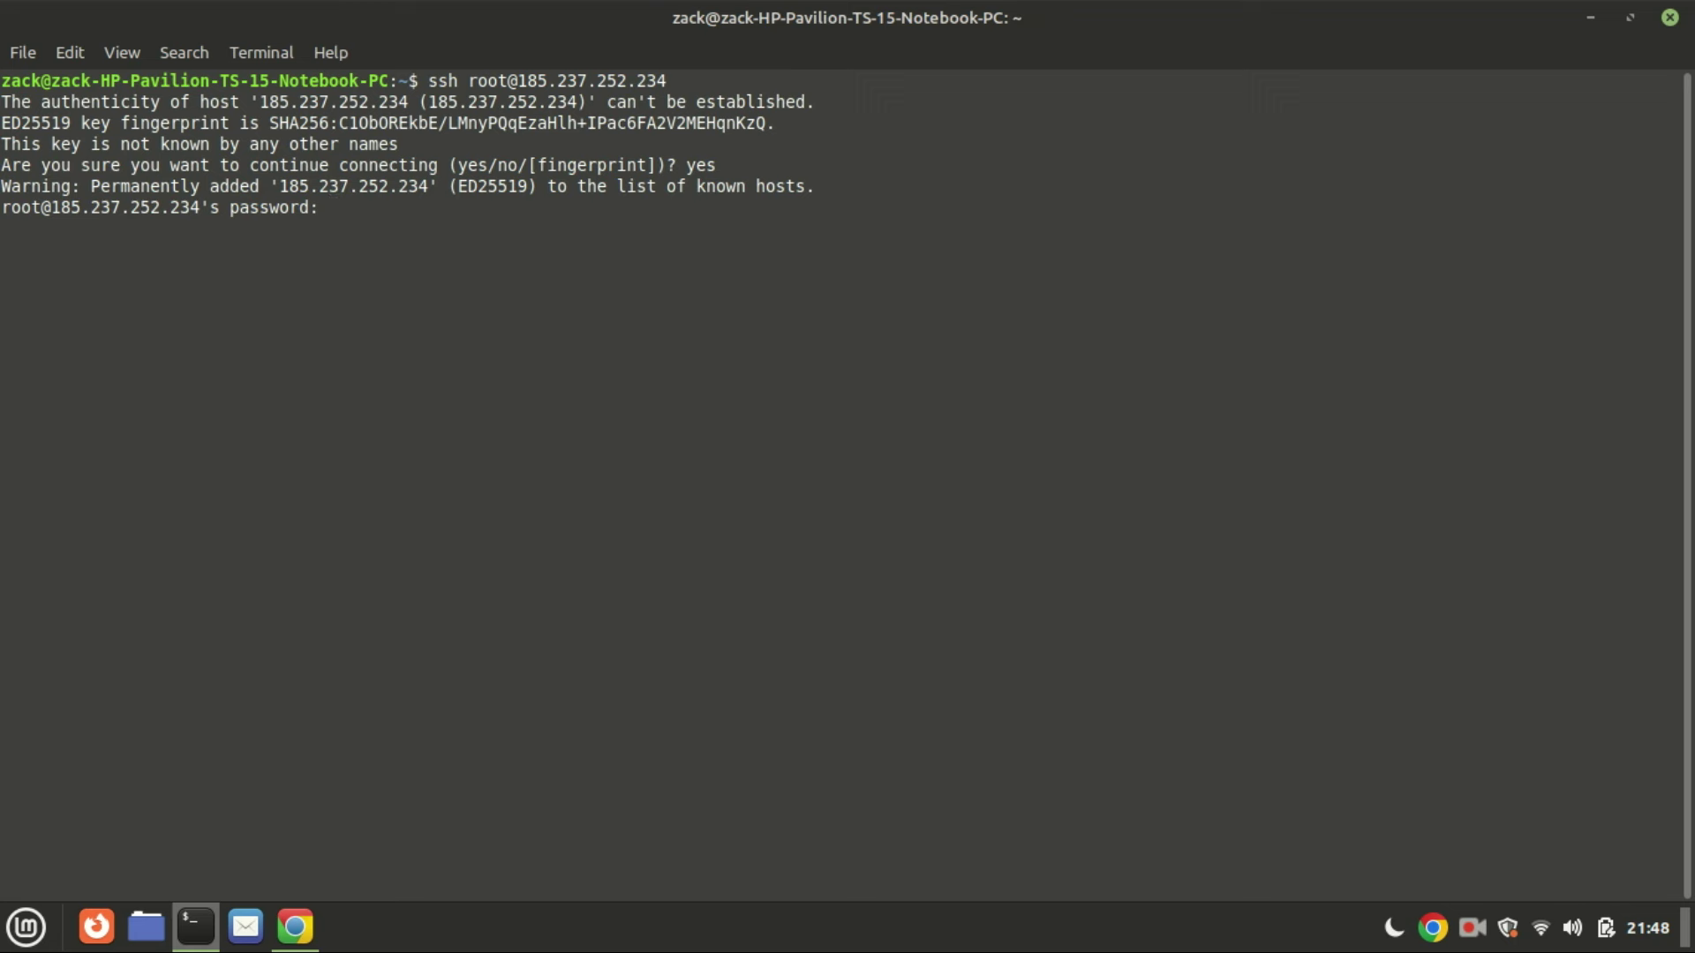
type("sudo ")
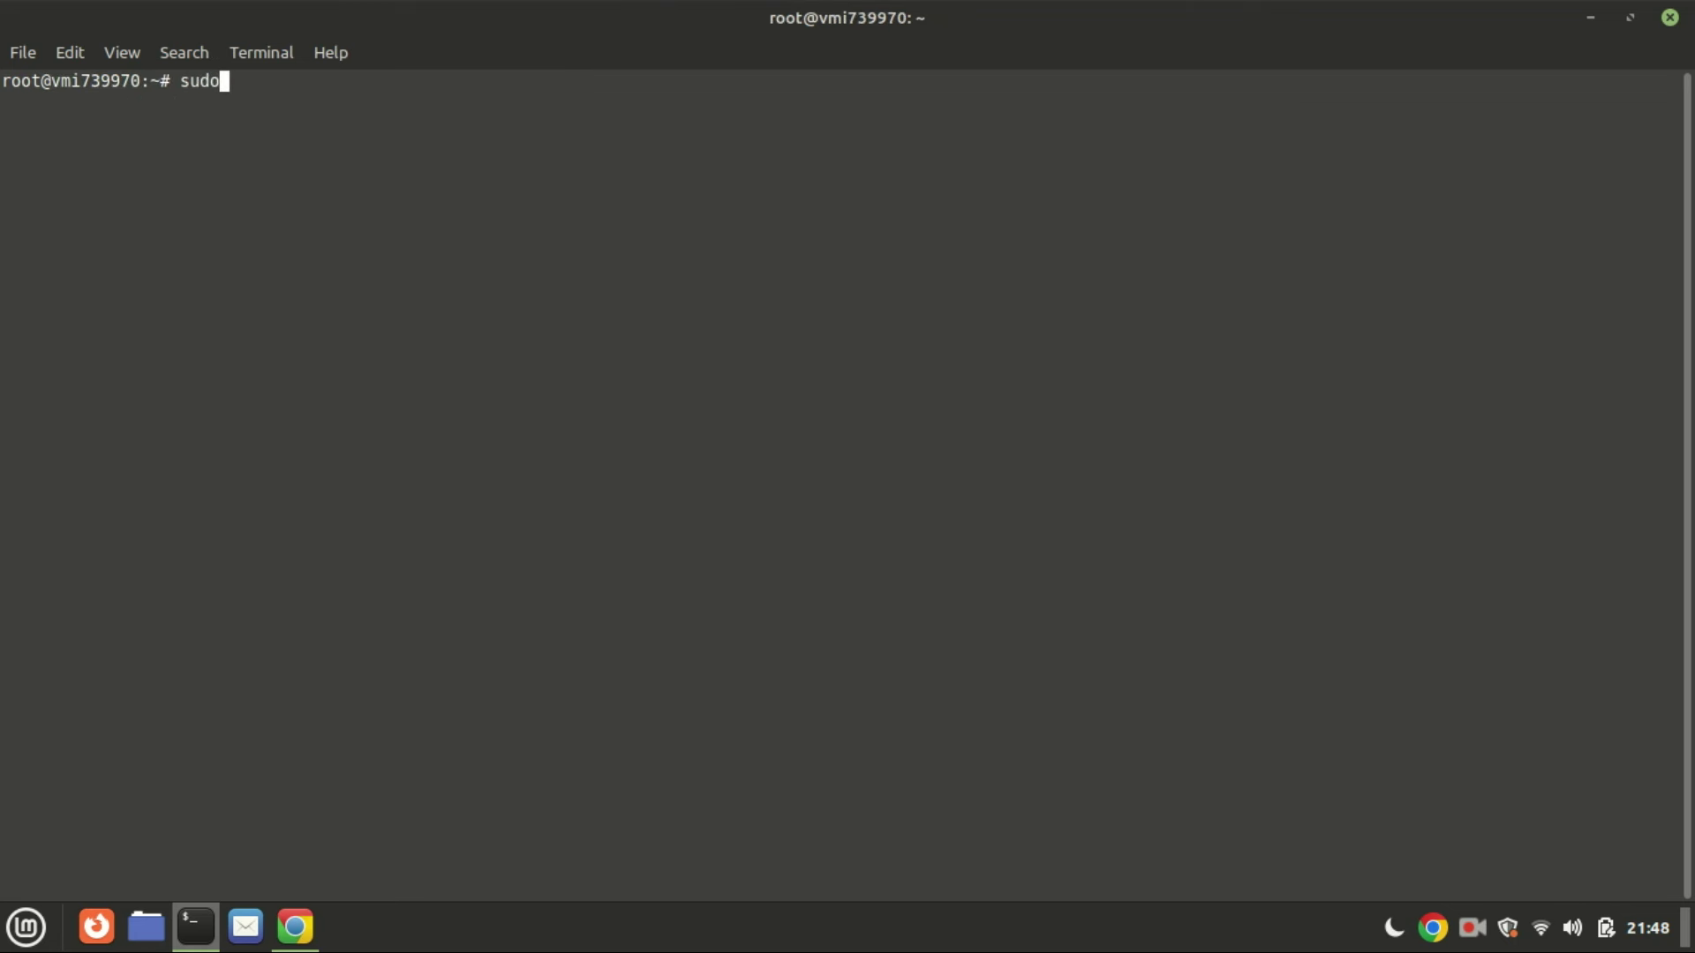
type("apt ")
type("update")
Step: Run apt update and apt upgrade on the server, confirming the upgrade with y
key("Return")
key("Return")
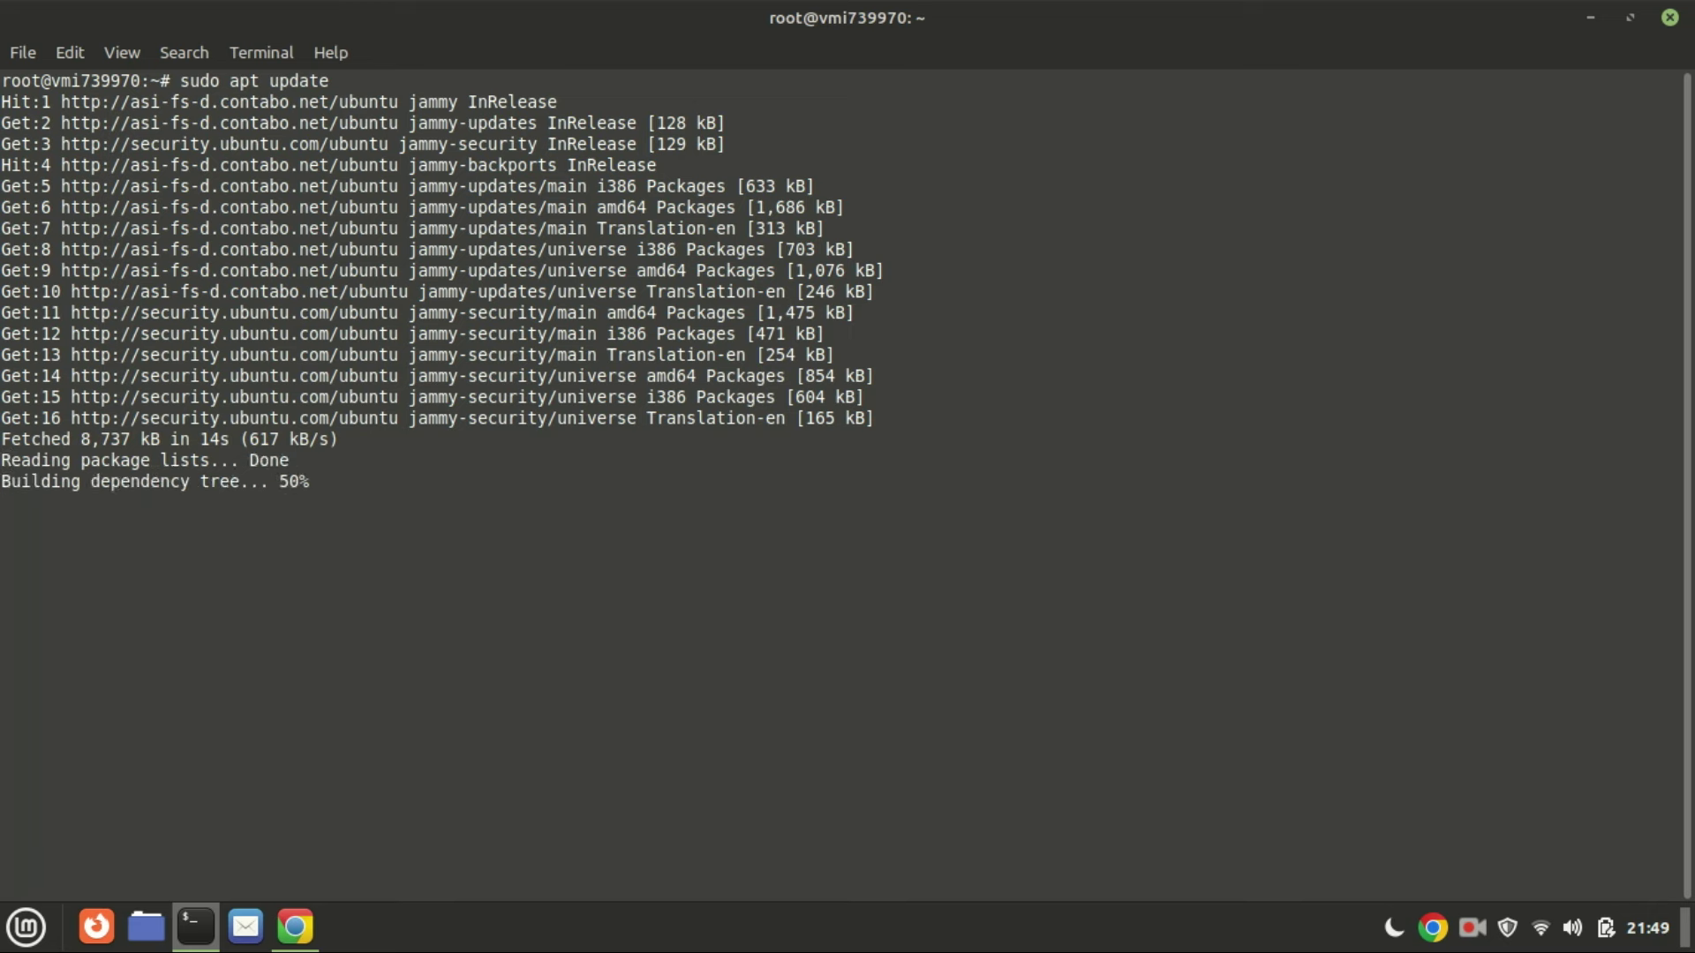
type("sudo ap")
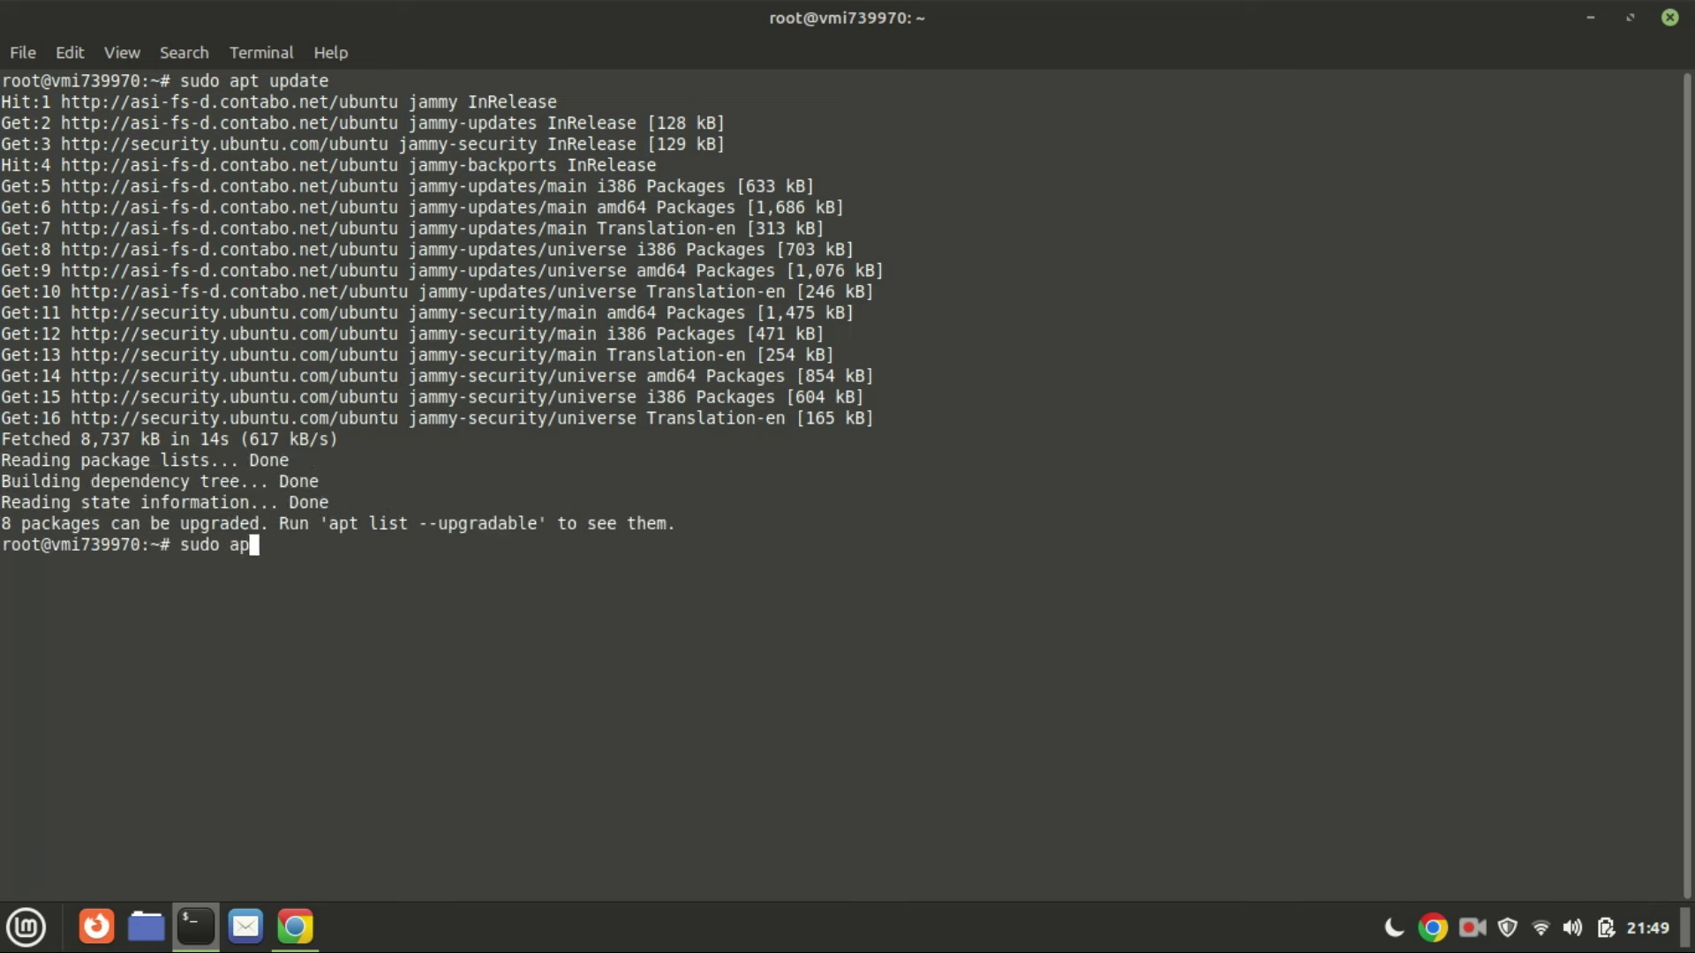
type("t u")
type("pgrade")
key("Return")
type("y")
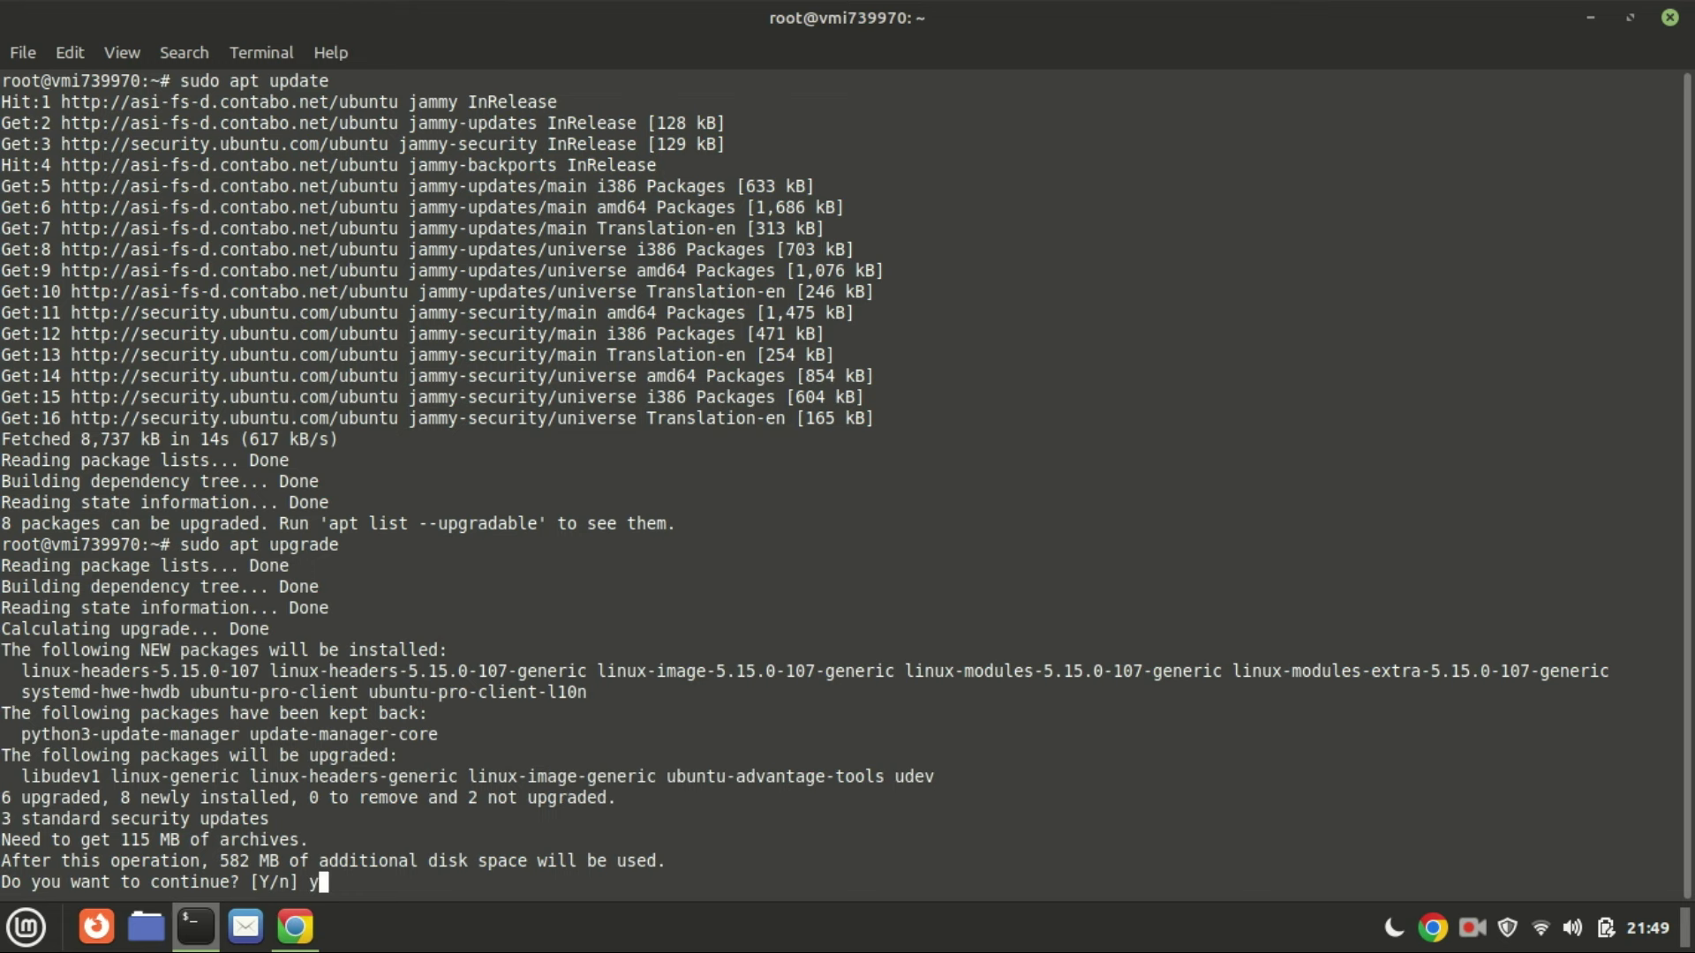
key("Return")
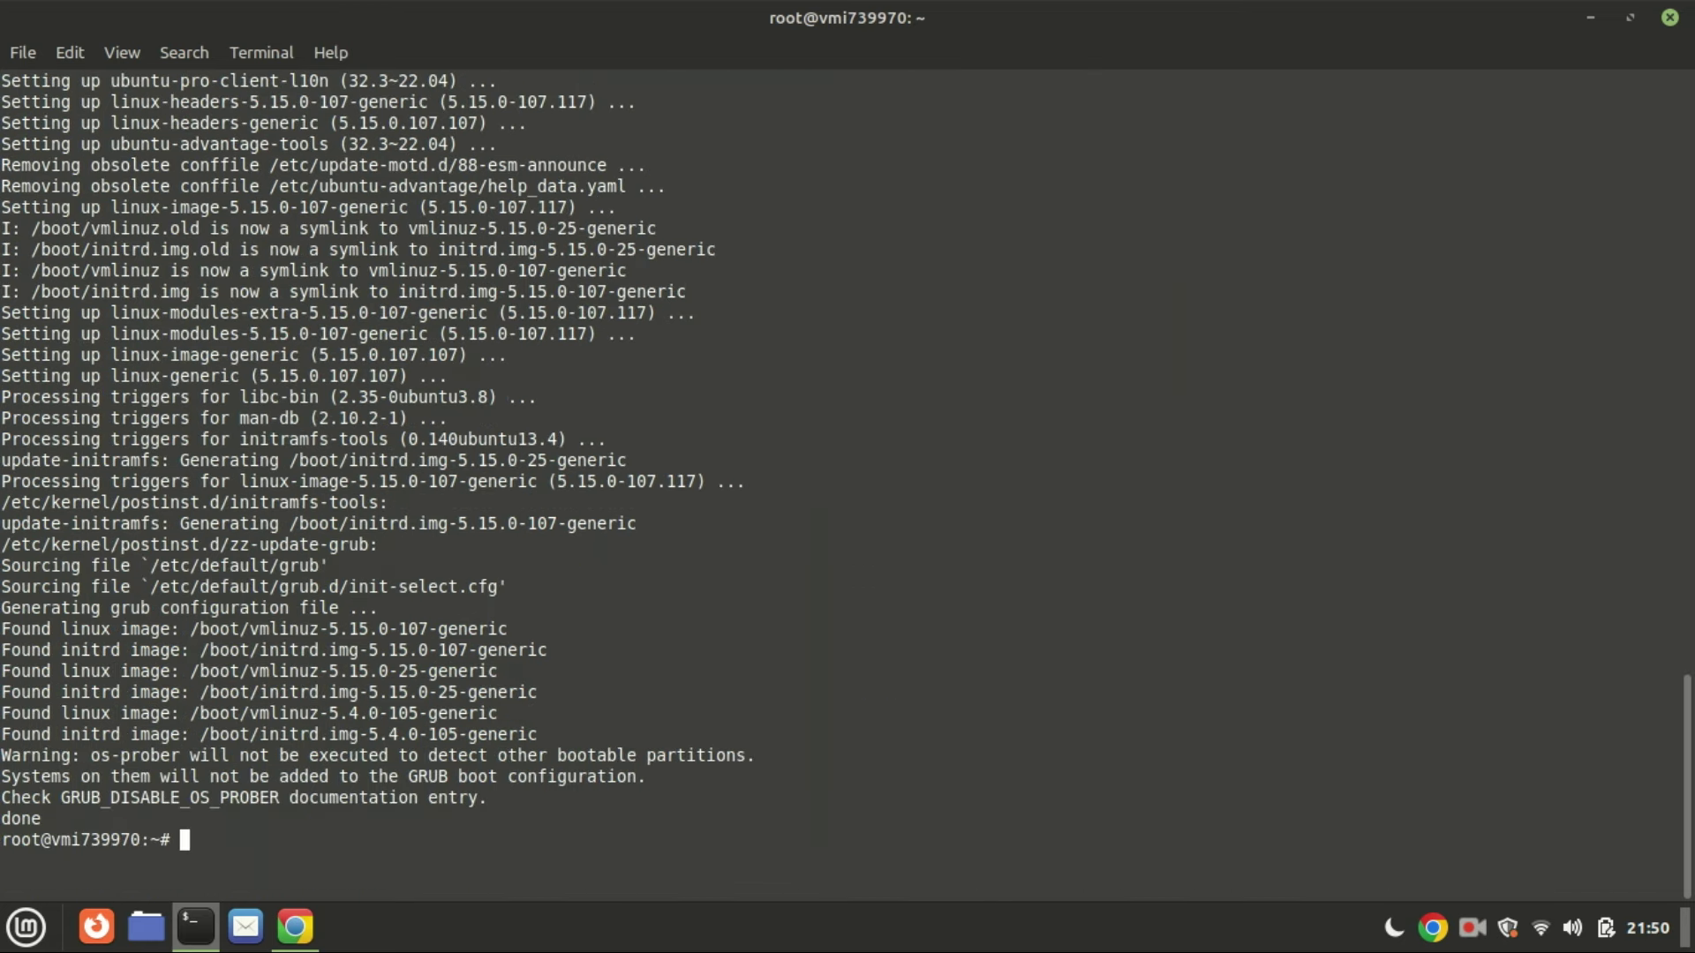
type("clear")
Step: Install apt-transport-https, ca-certificates, curl and software-properties-common with apt install -y
key("Return")
type("sudo apt install -y apt-transport-https ca-certificates curl software-properties-common")
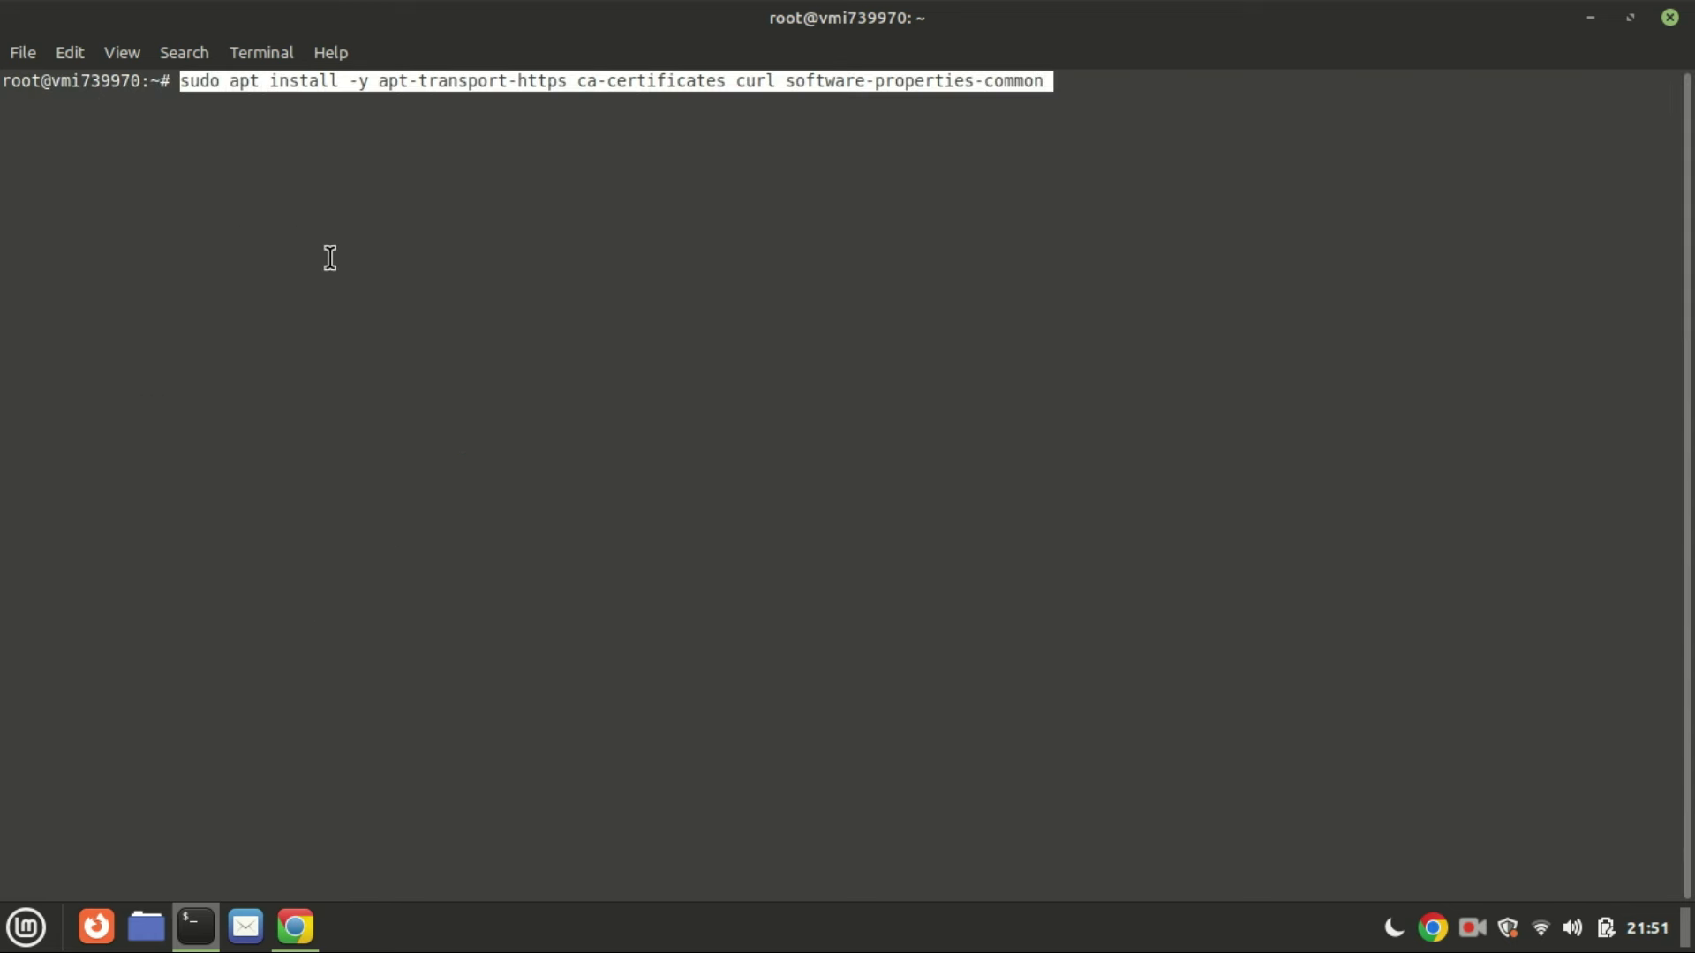
key("Return")
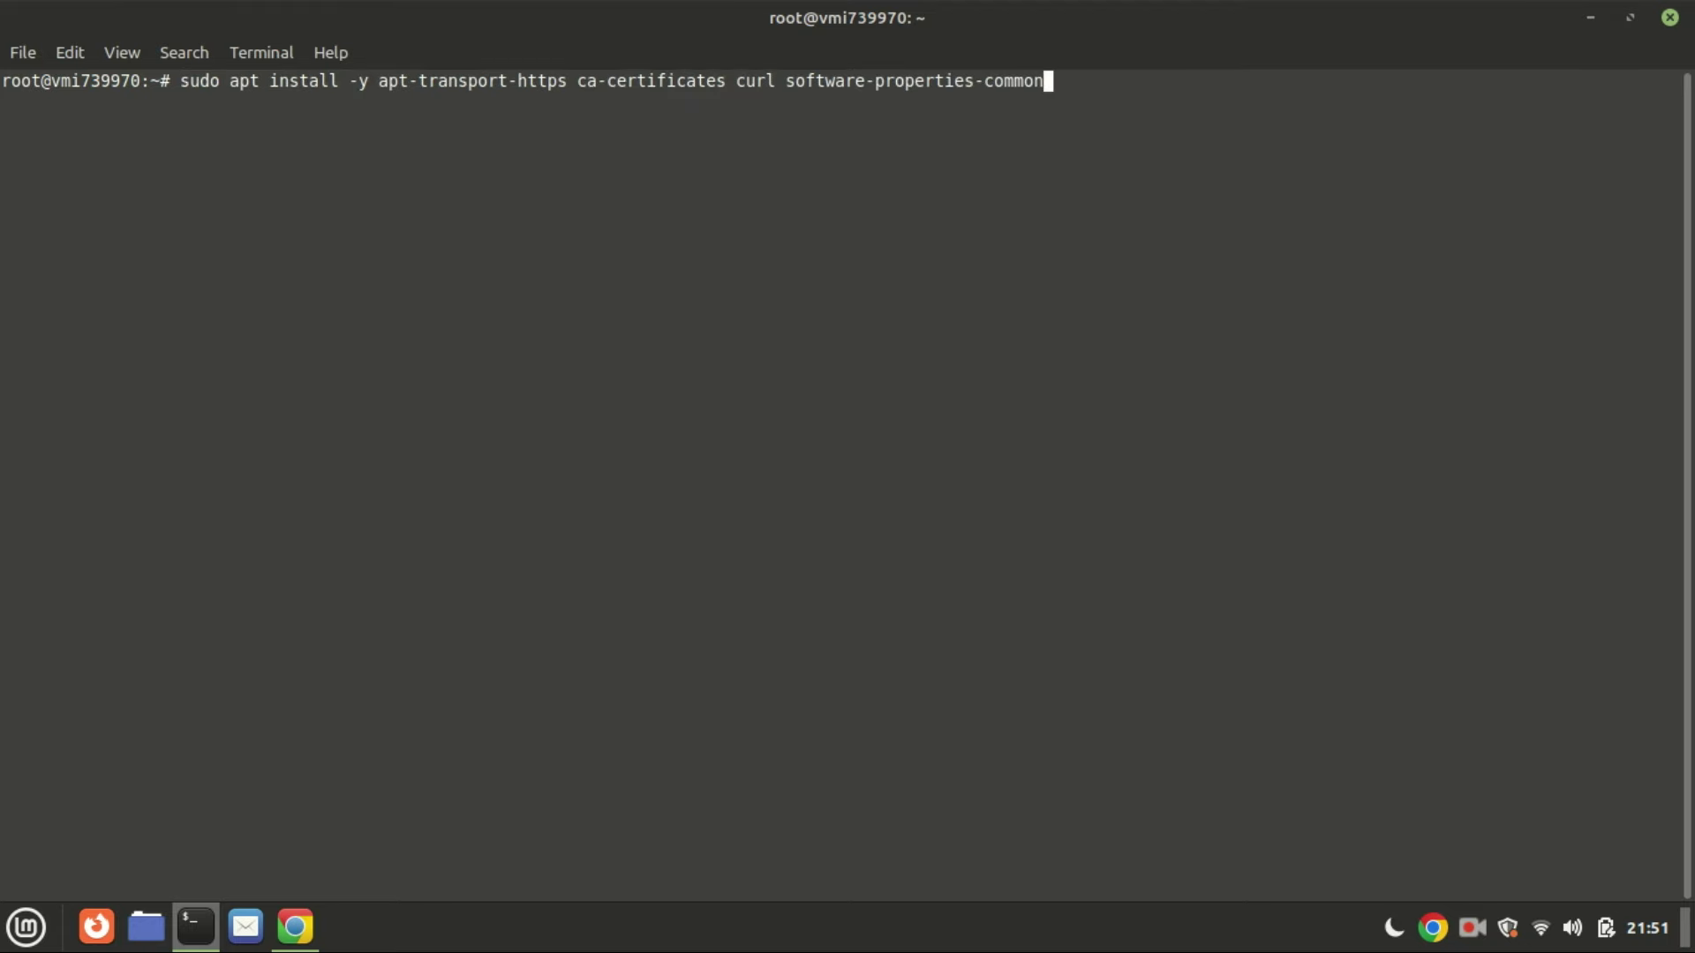
key("Return")
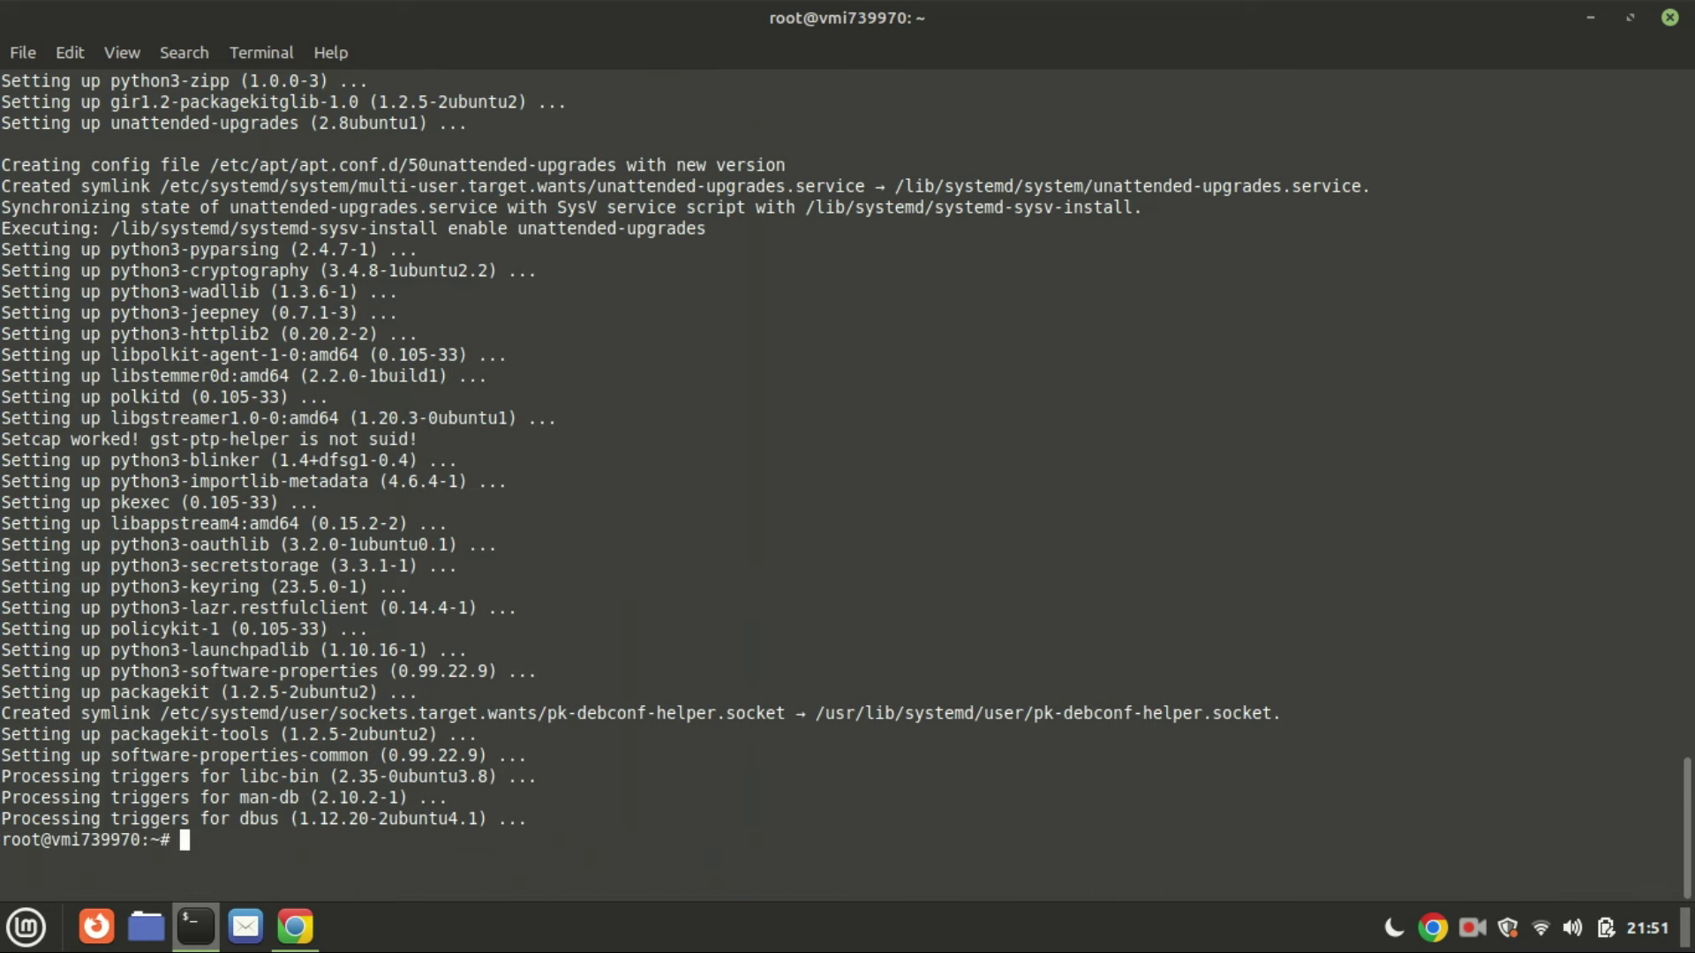
type("c")
type("lea")
type("r")
Step: Download Docker's GPG signing key and dearmor it on the server
key("Return")
type("curl -fsSL https://download.docker.com/linux/ubuntu/gpg | sudo gpg --dearmor -o /usr/share/keyrings/docker-archive-keyring.gpg")
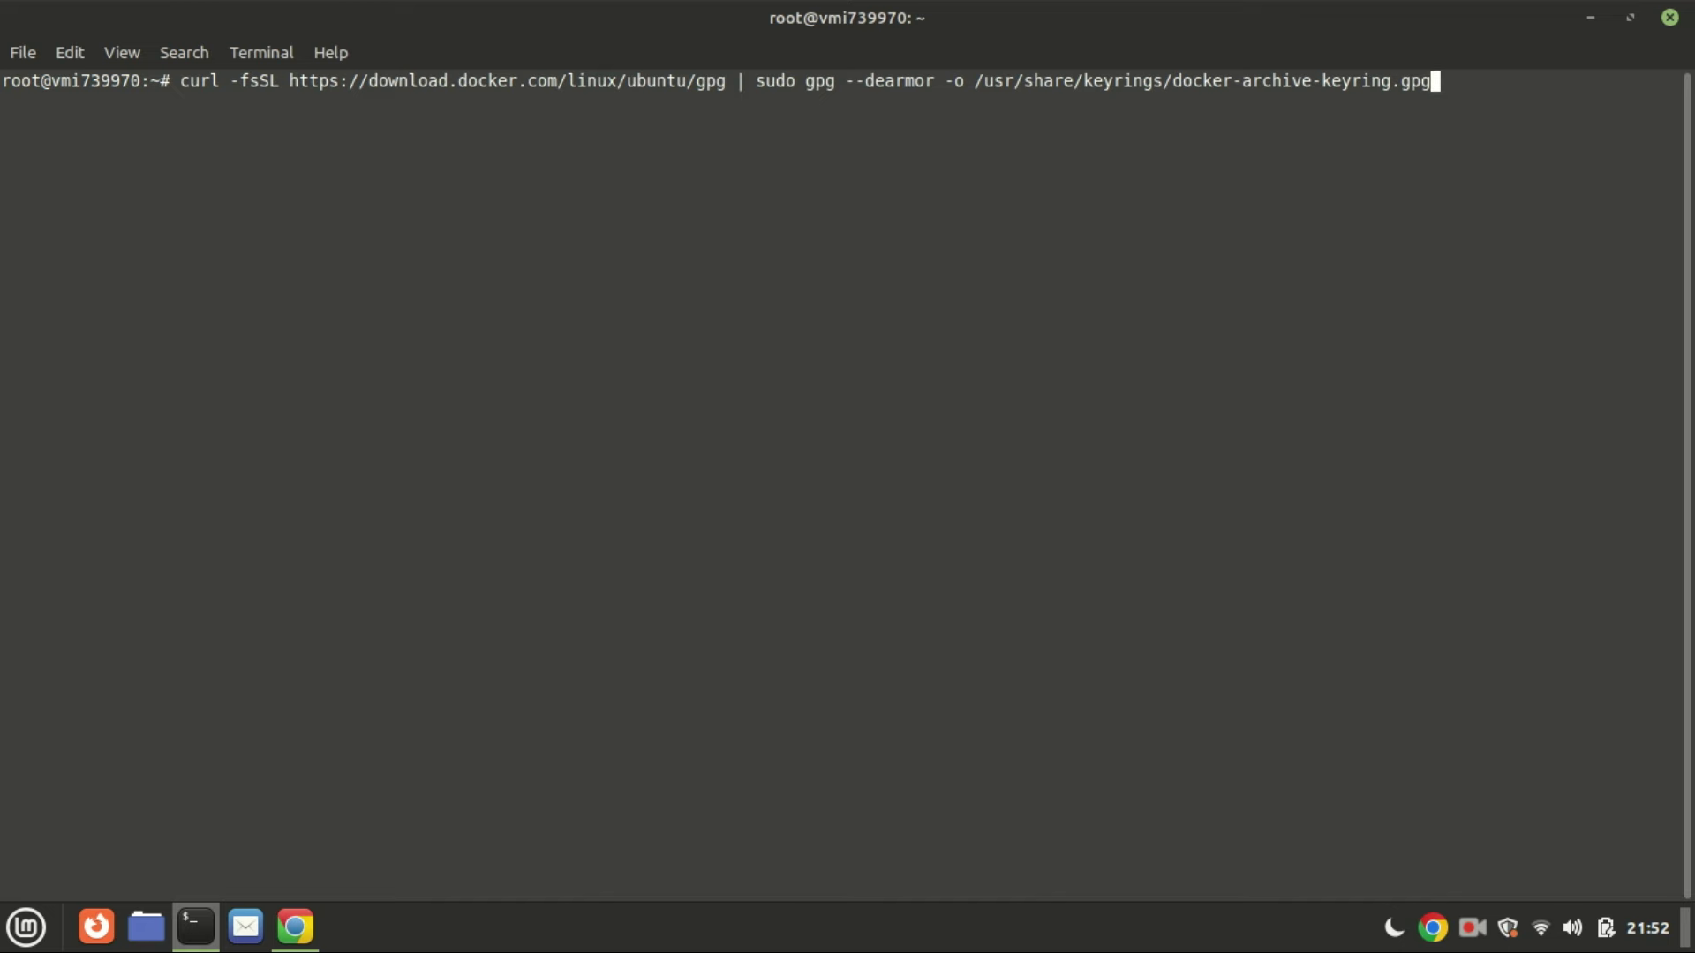
key("Return")
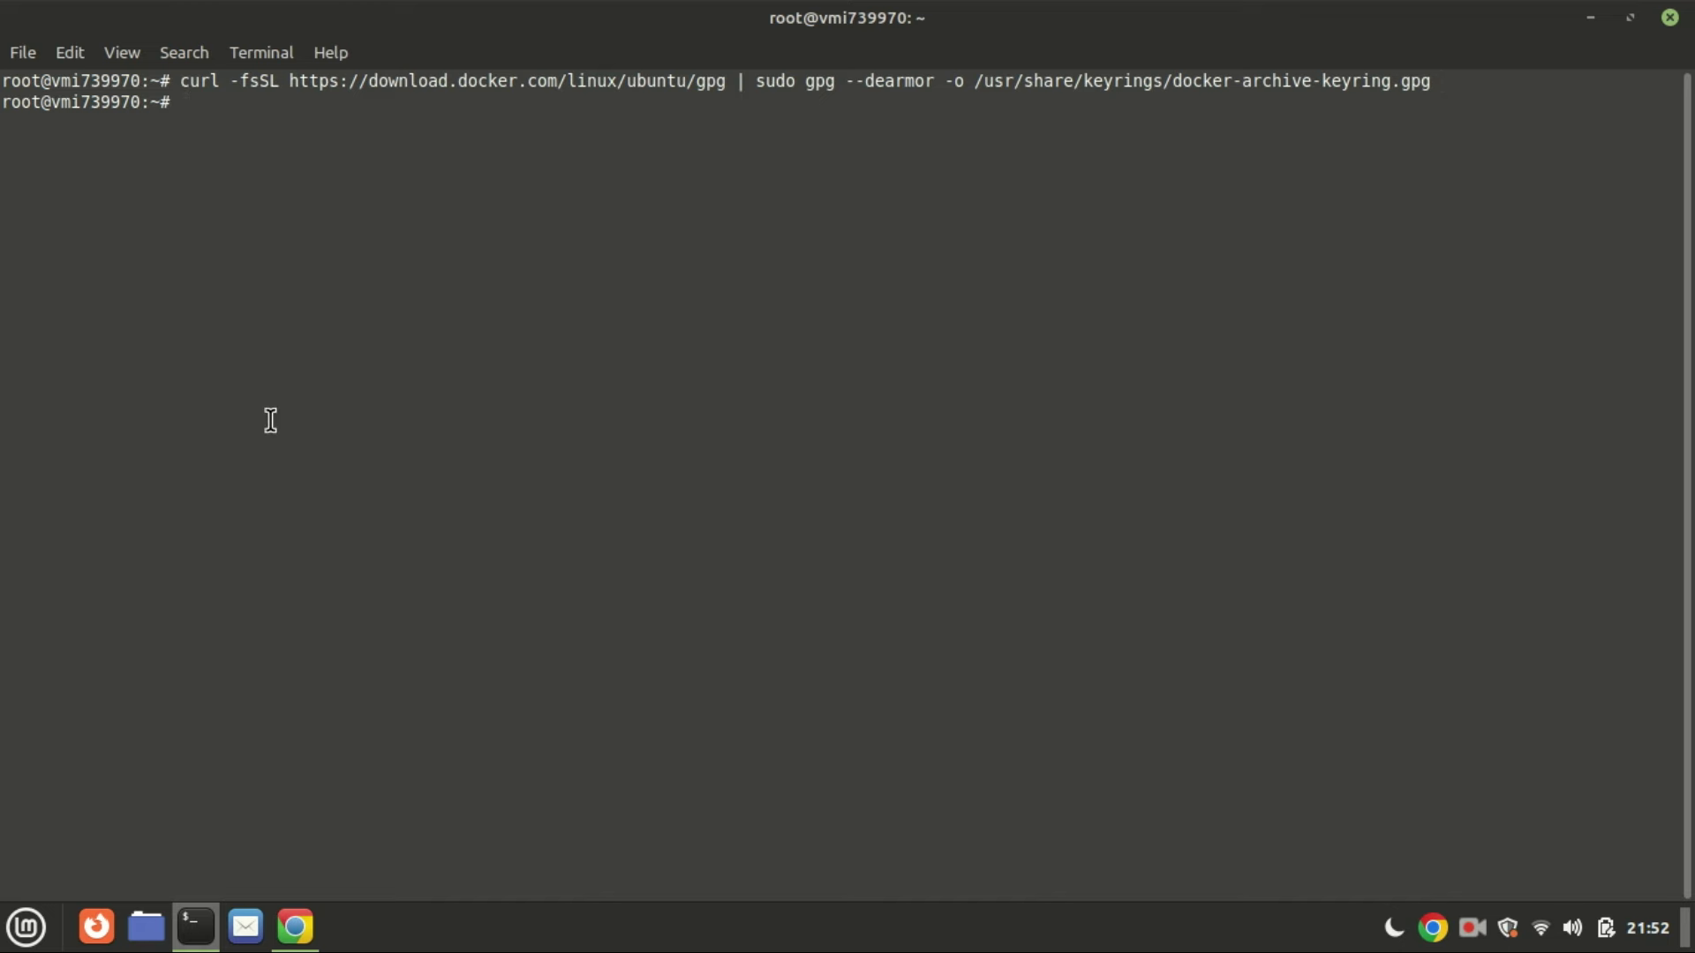
Step: Add Docker's repository to docker.list and refresh the package lists
key("ctrl+shift+v")
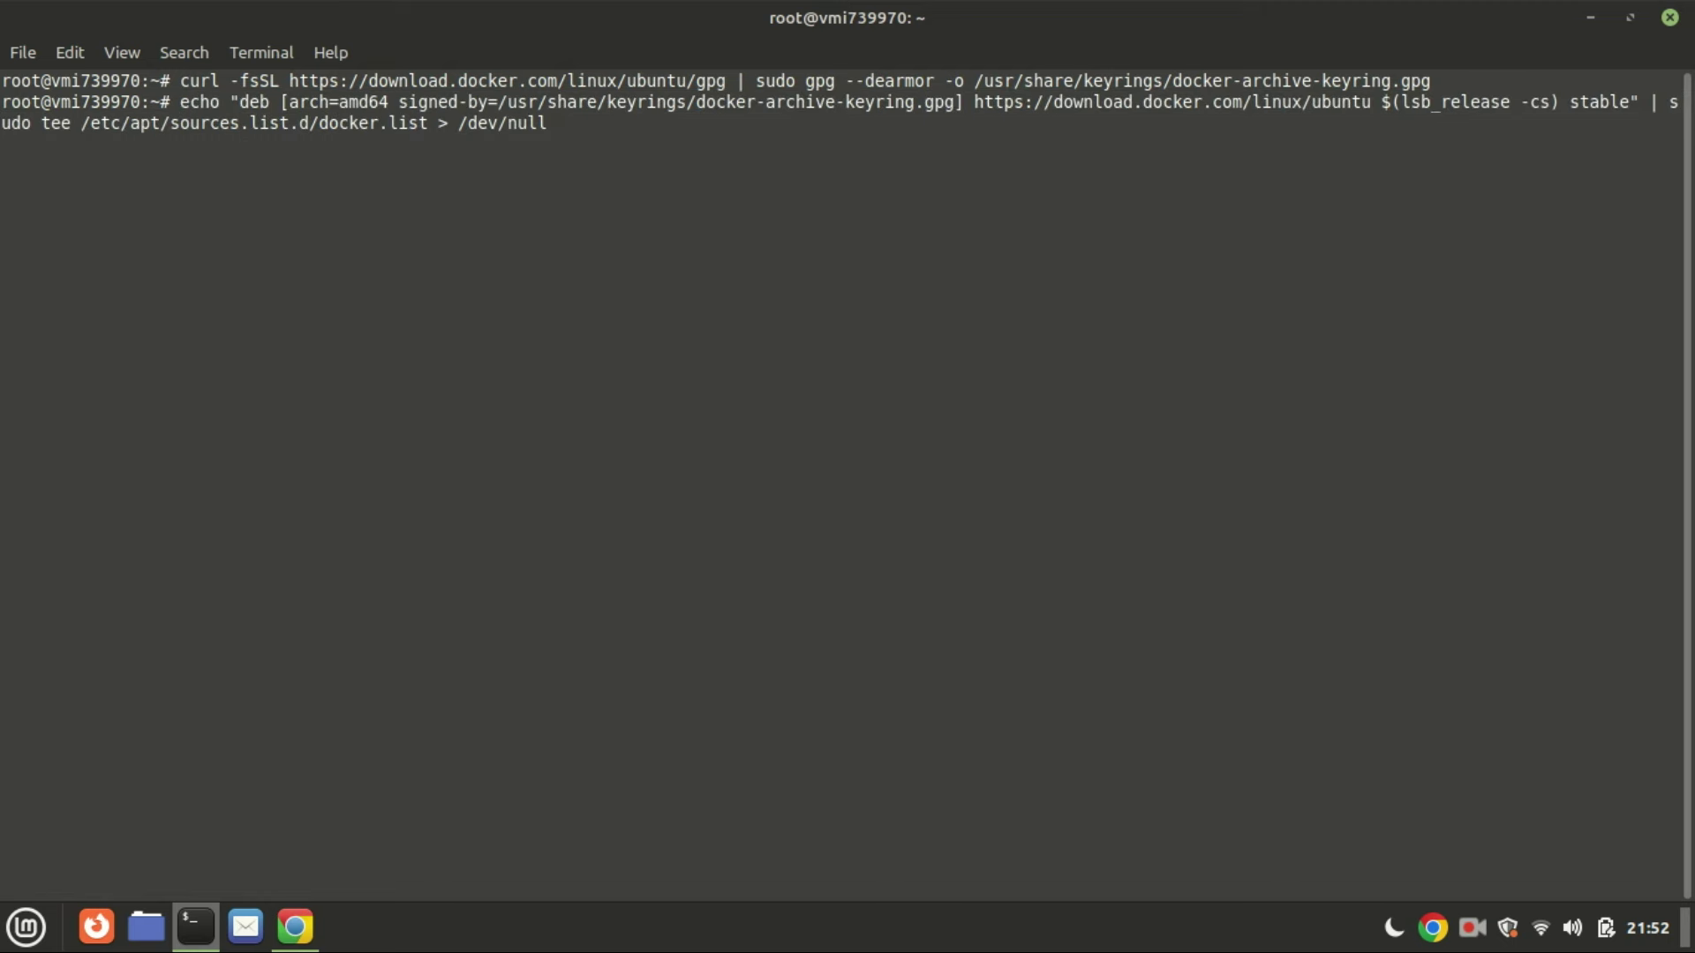
key("Return")
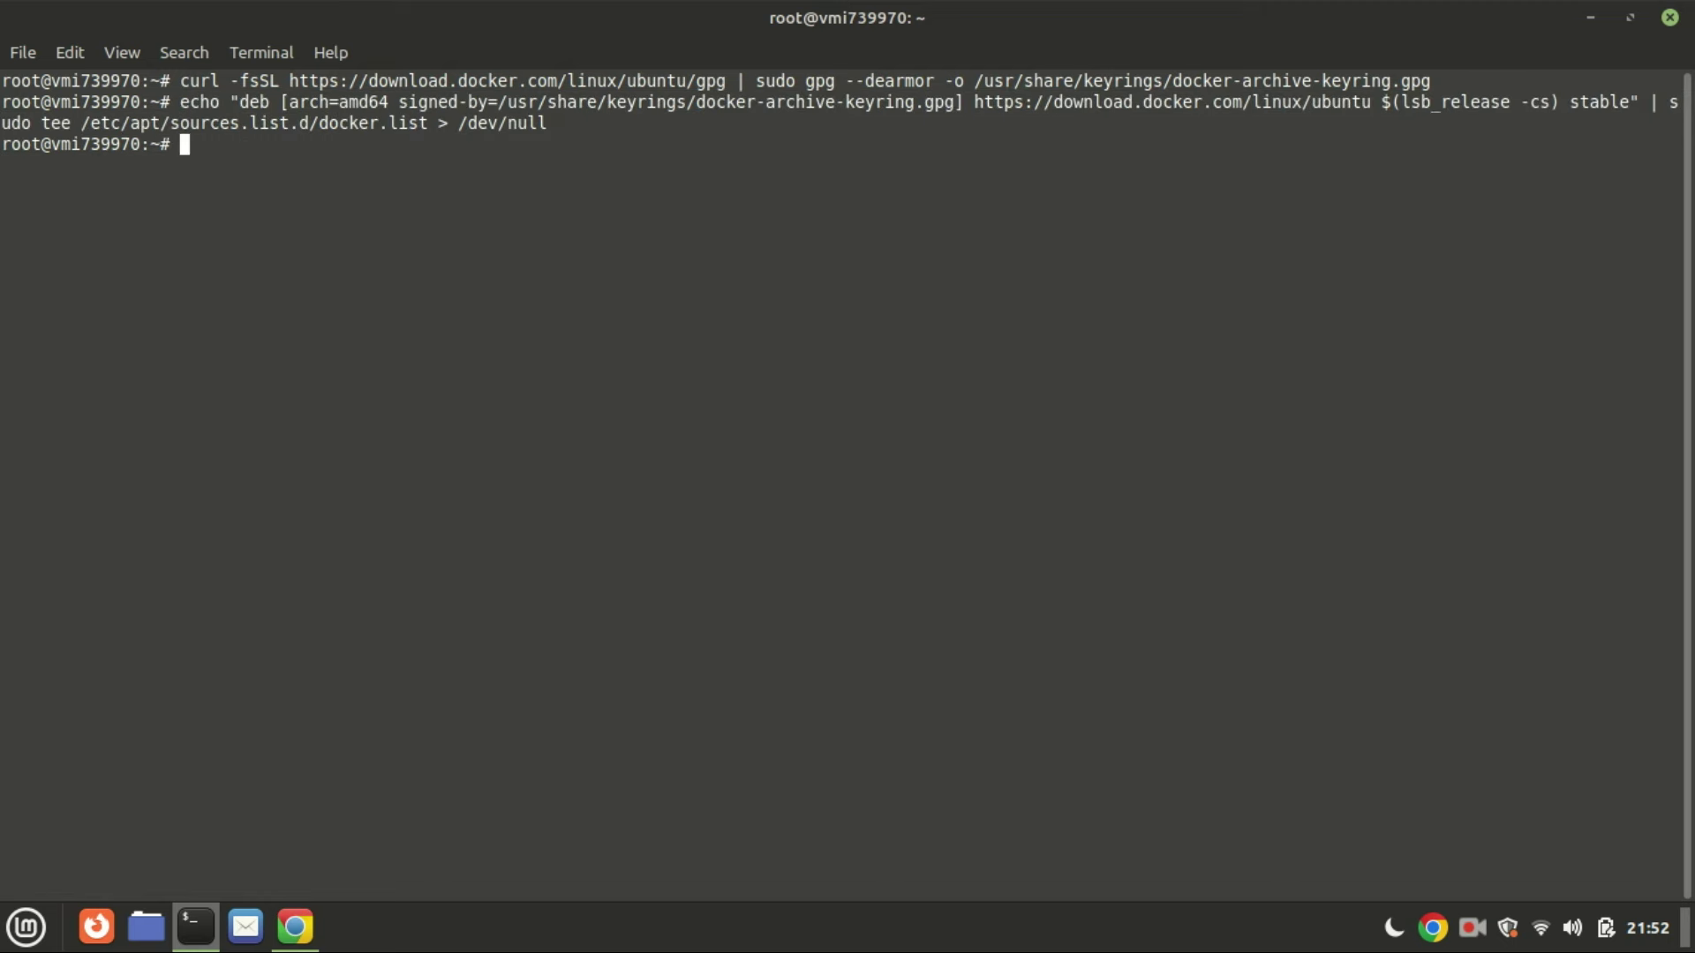
type("clear")
key("Return")
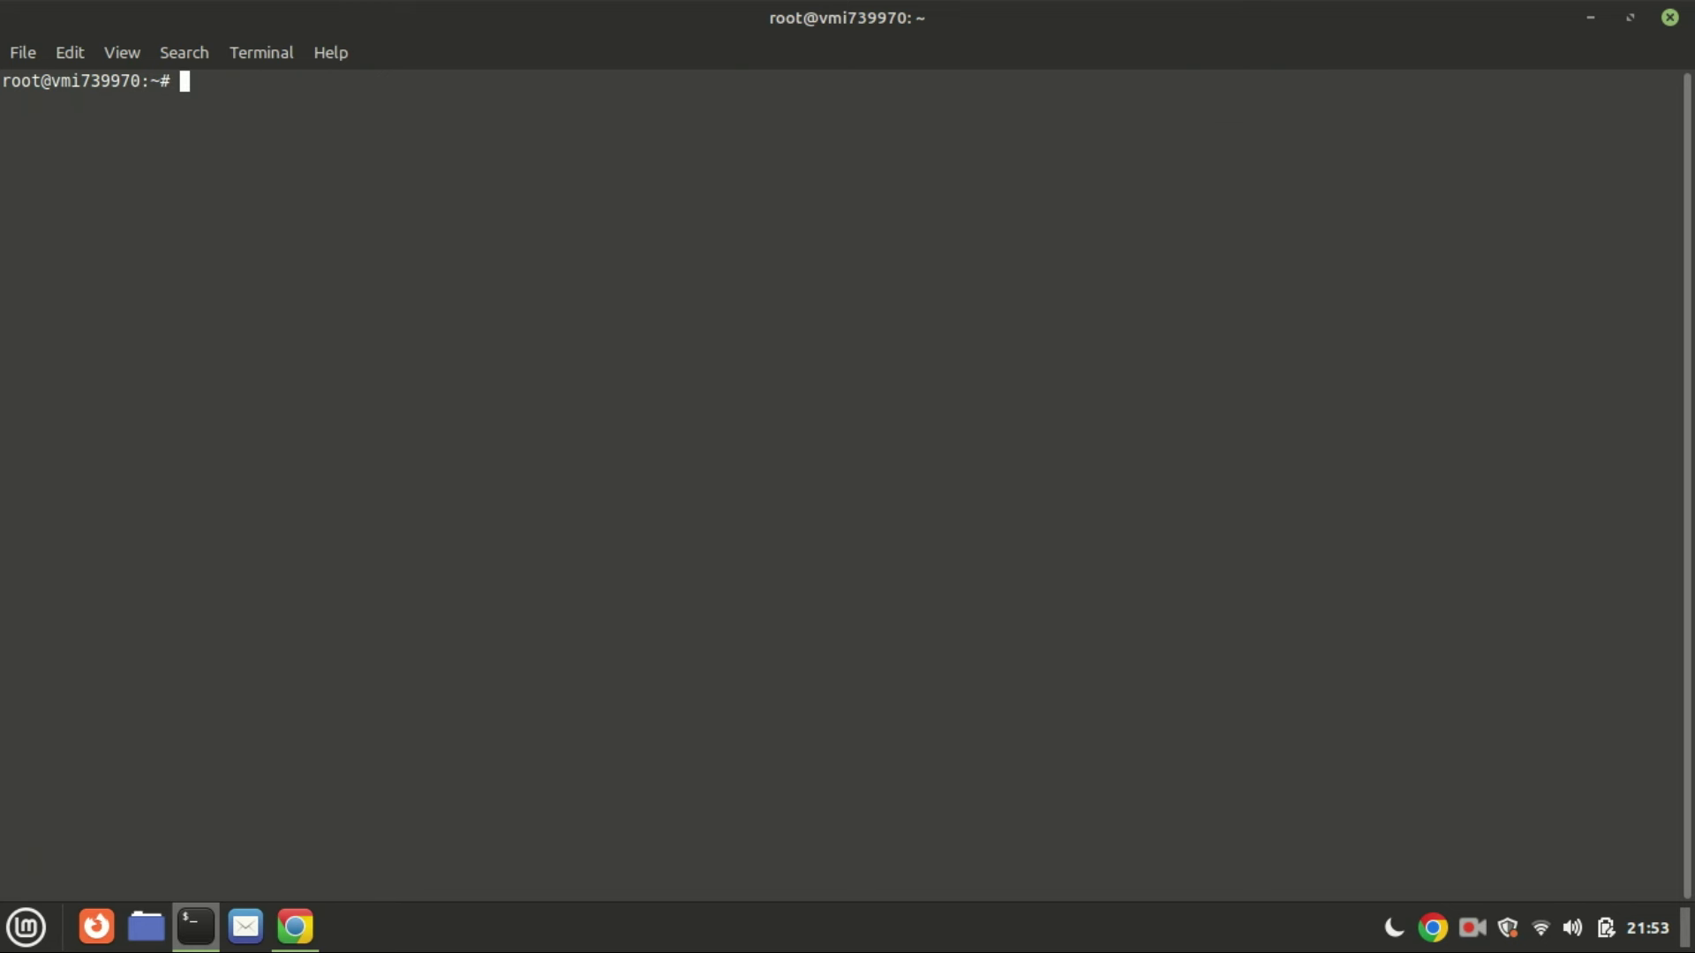
type("sudo apt ")
type("update")
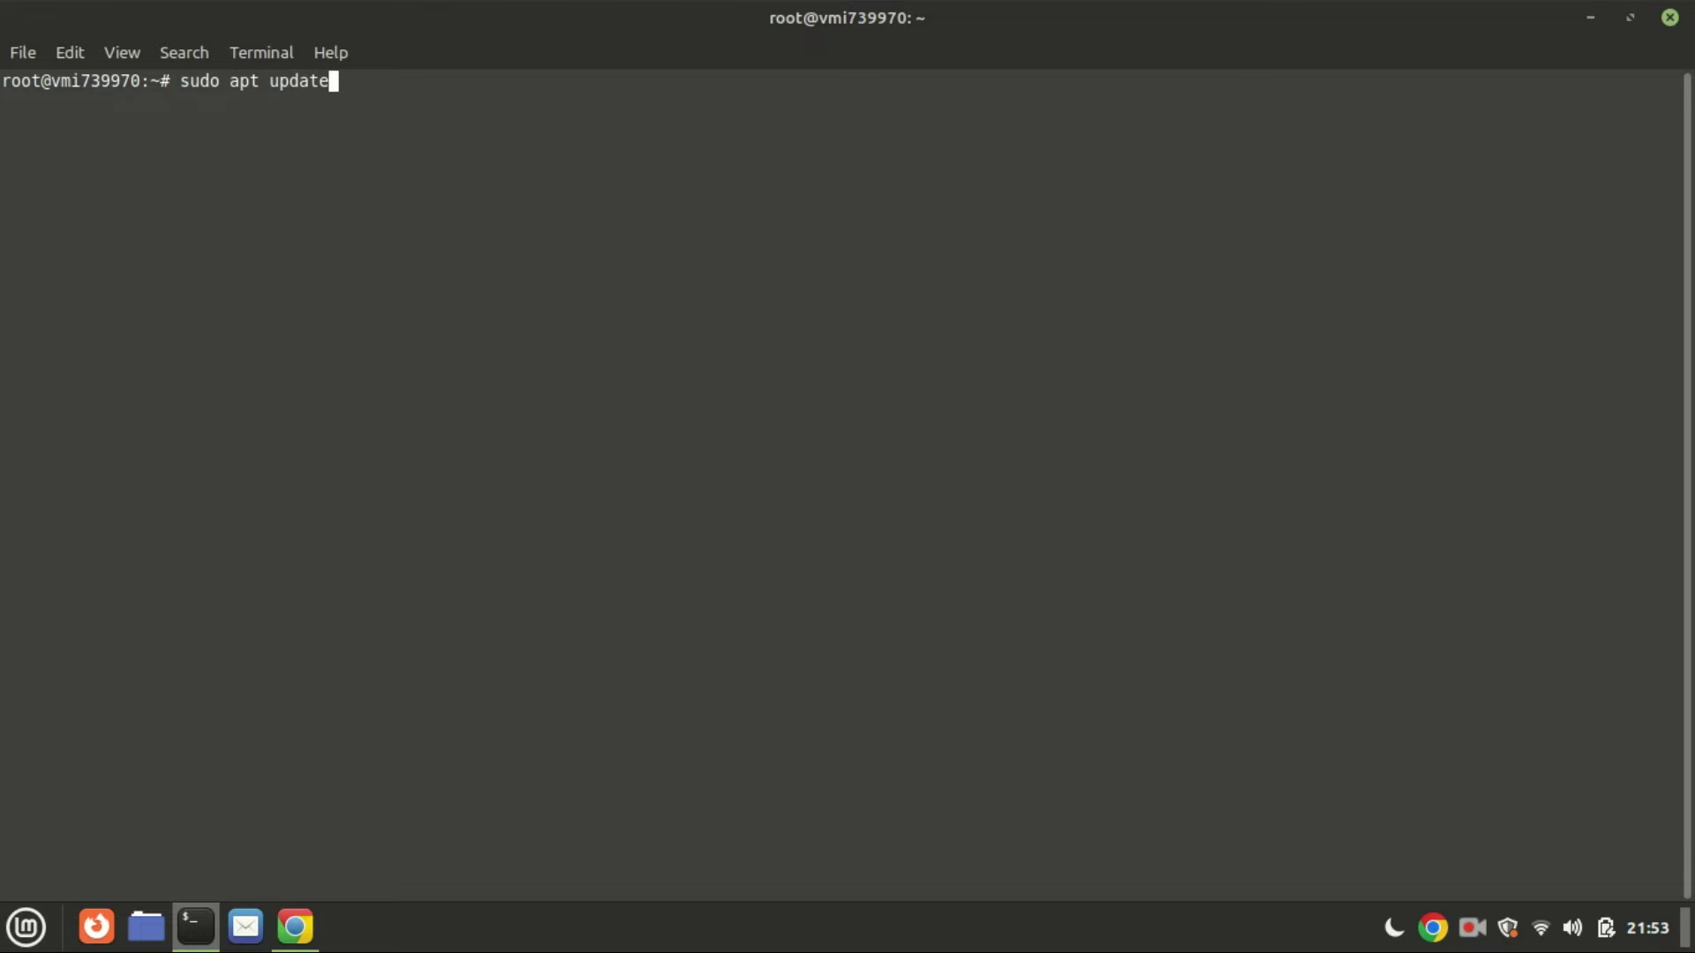
key("Return")
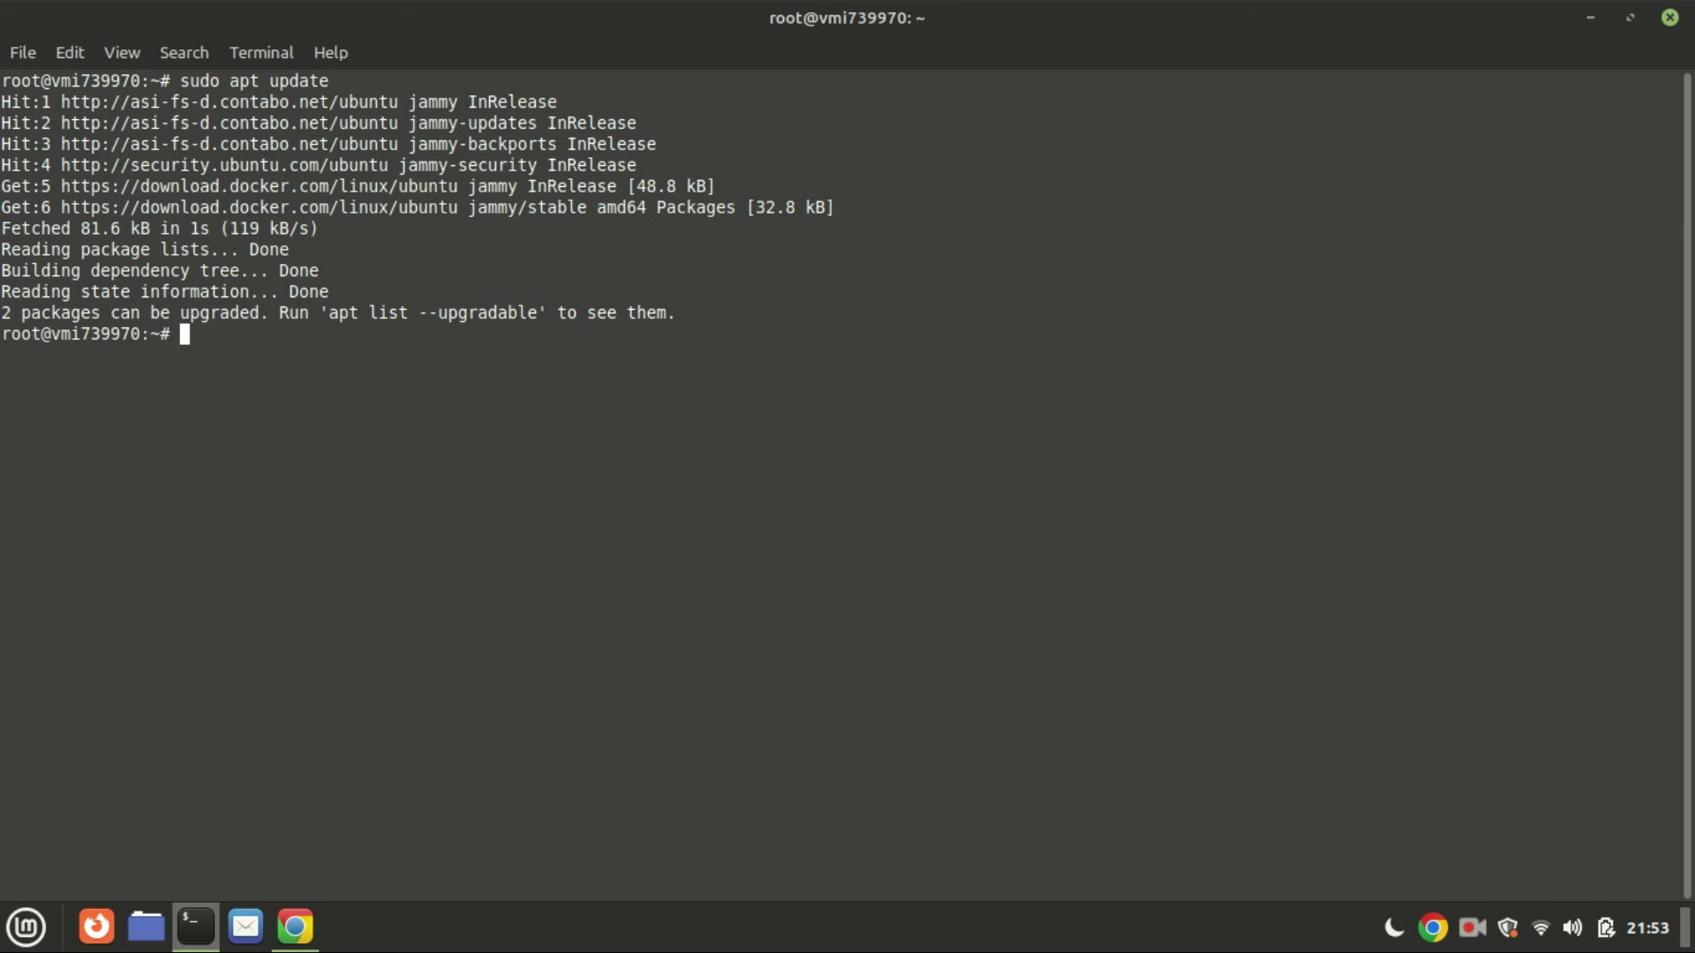
type("clear")
Step: Install docker-ce, docker-ce-cli and containerd.io, then clear the screen
key("Return")
type("sudo apt install -y docker-ce docker-ce-cli containerd.io")
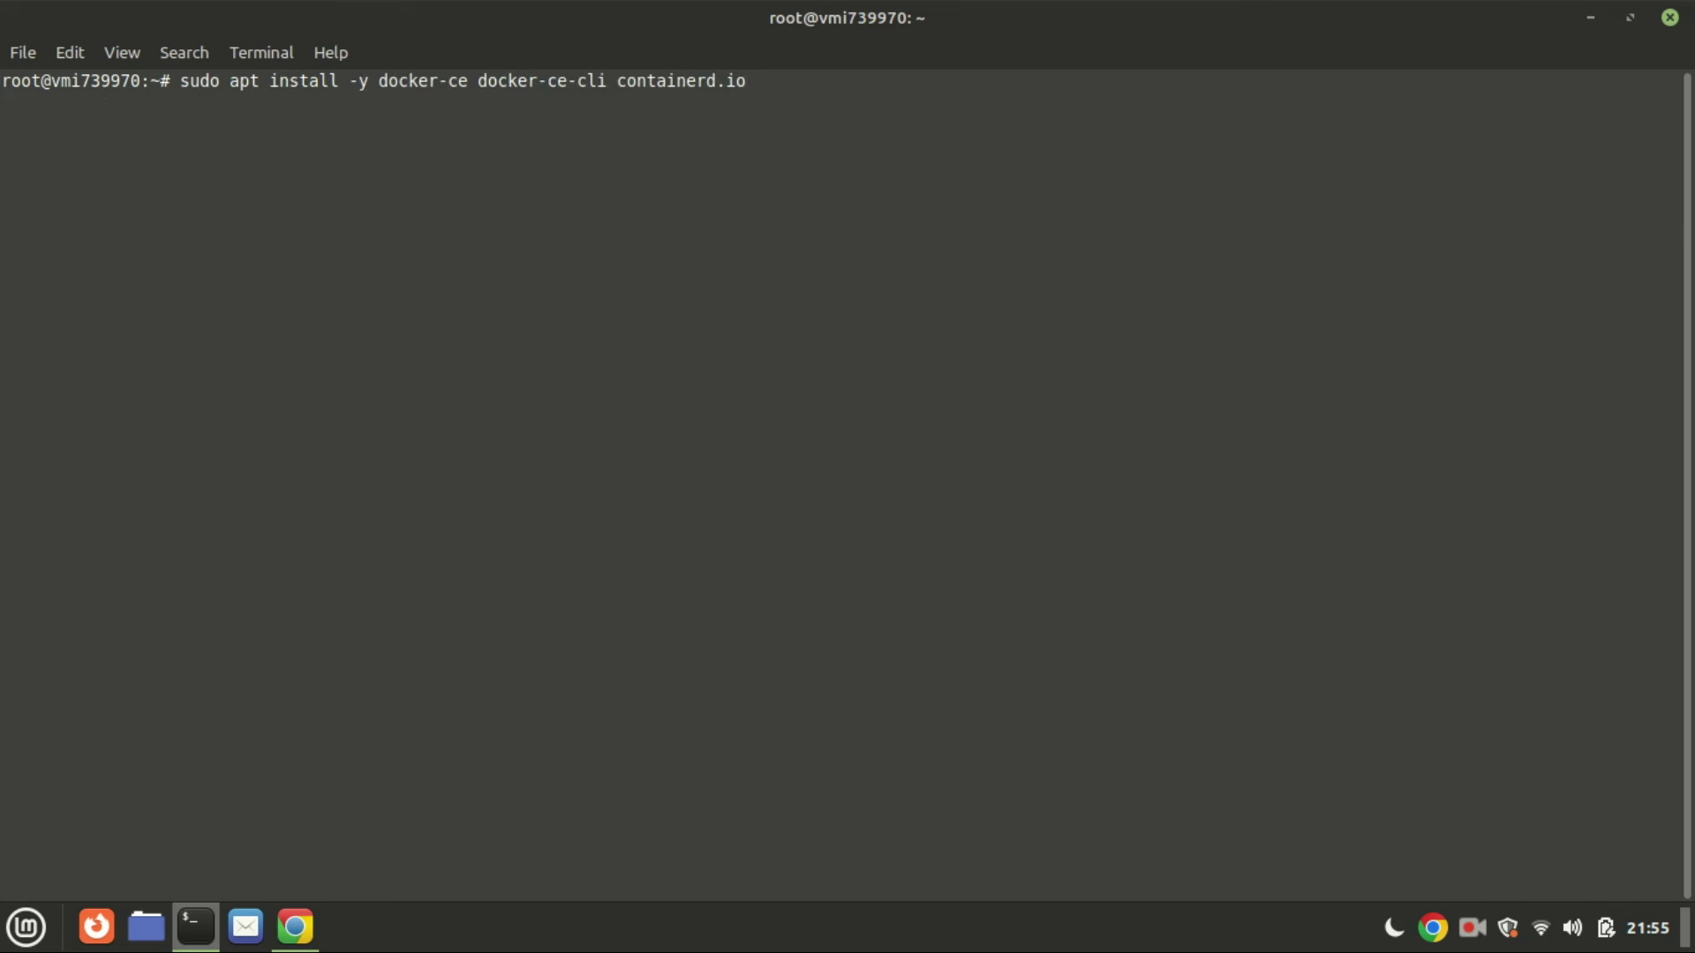
key("Return")
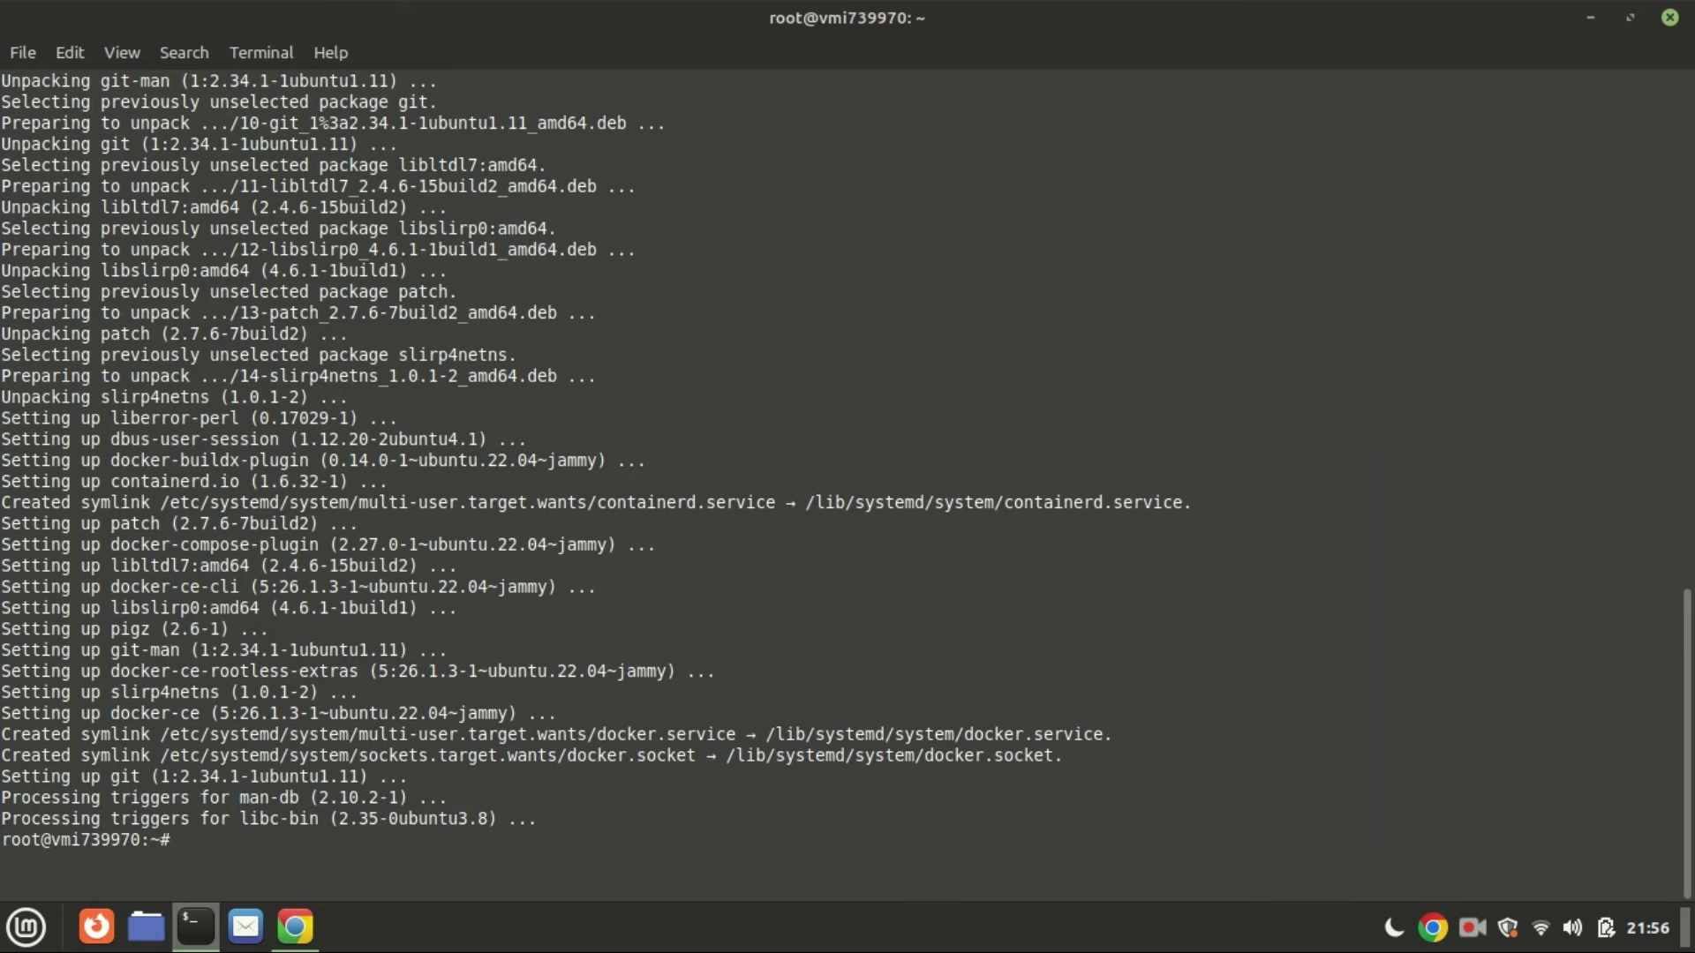
type("clea")
type("r")
key("Return")
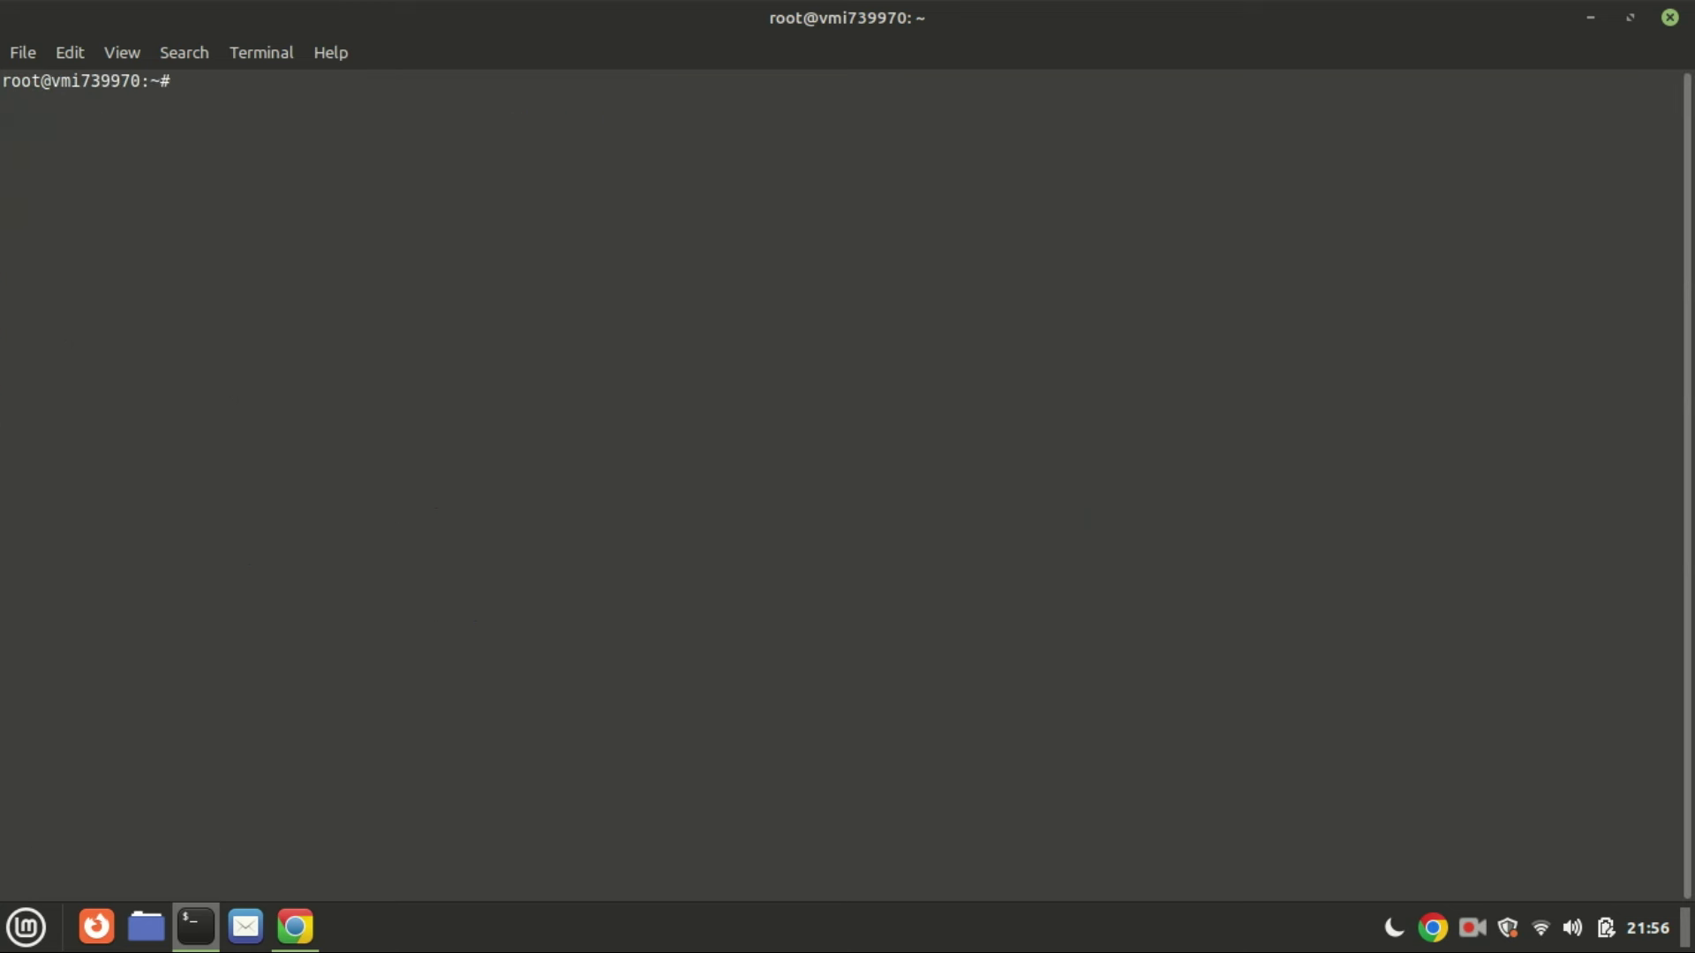
Step: Add the current user to the docker group with usermod -aG docker
type("sudo usermod -aG docker $USER")
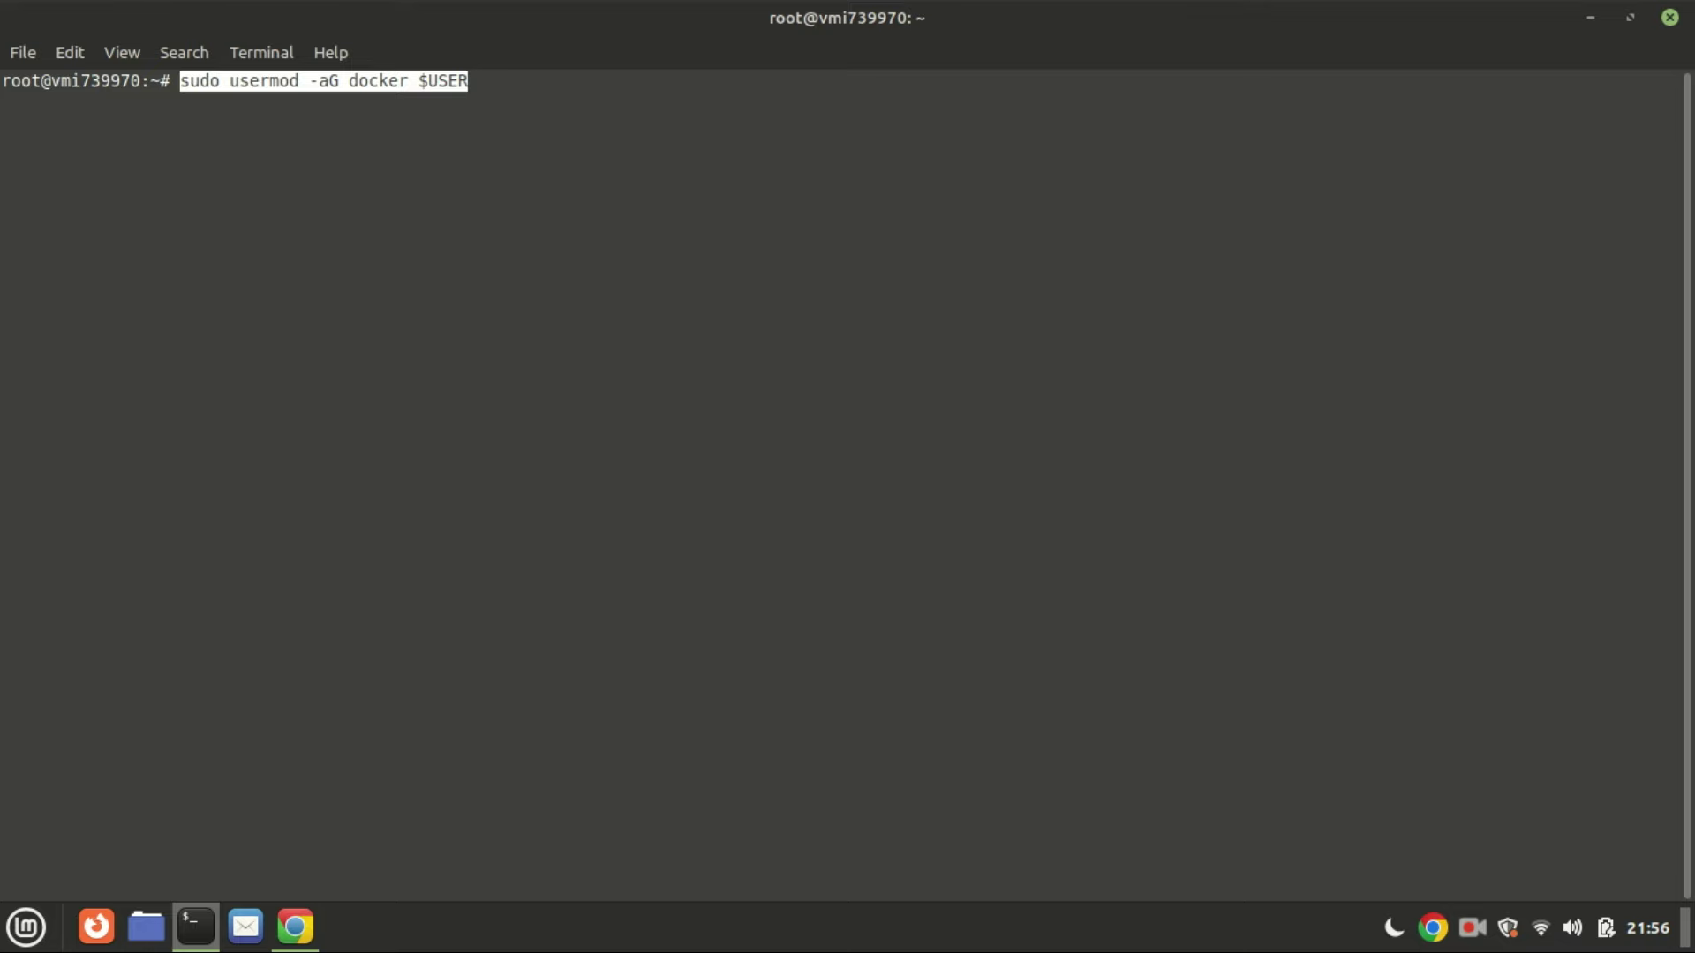
key("Right")
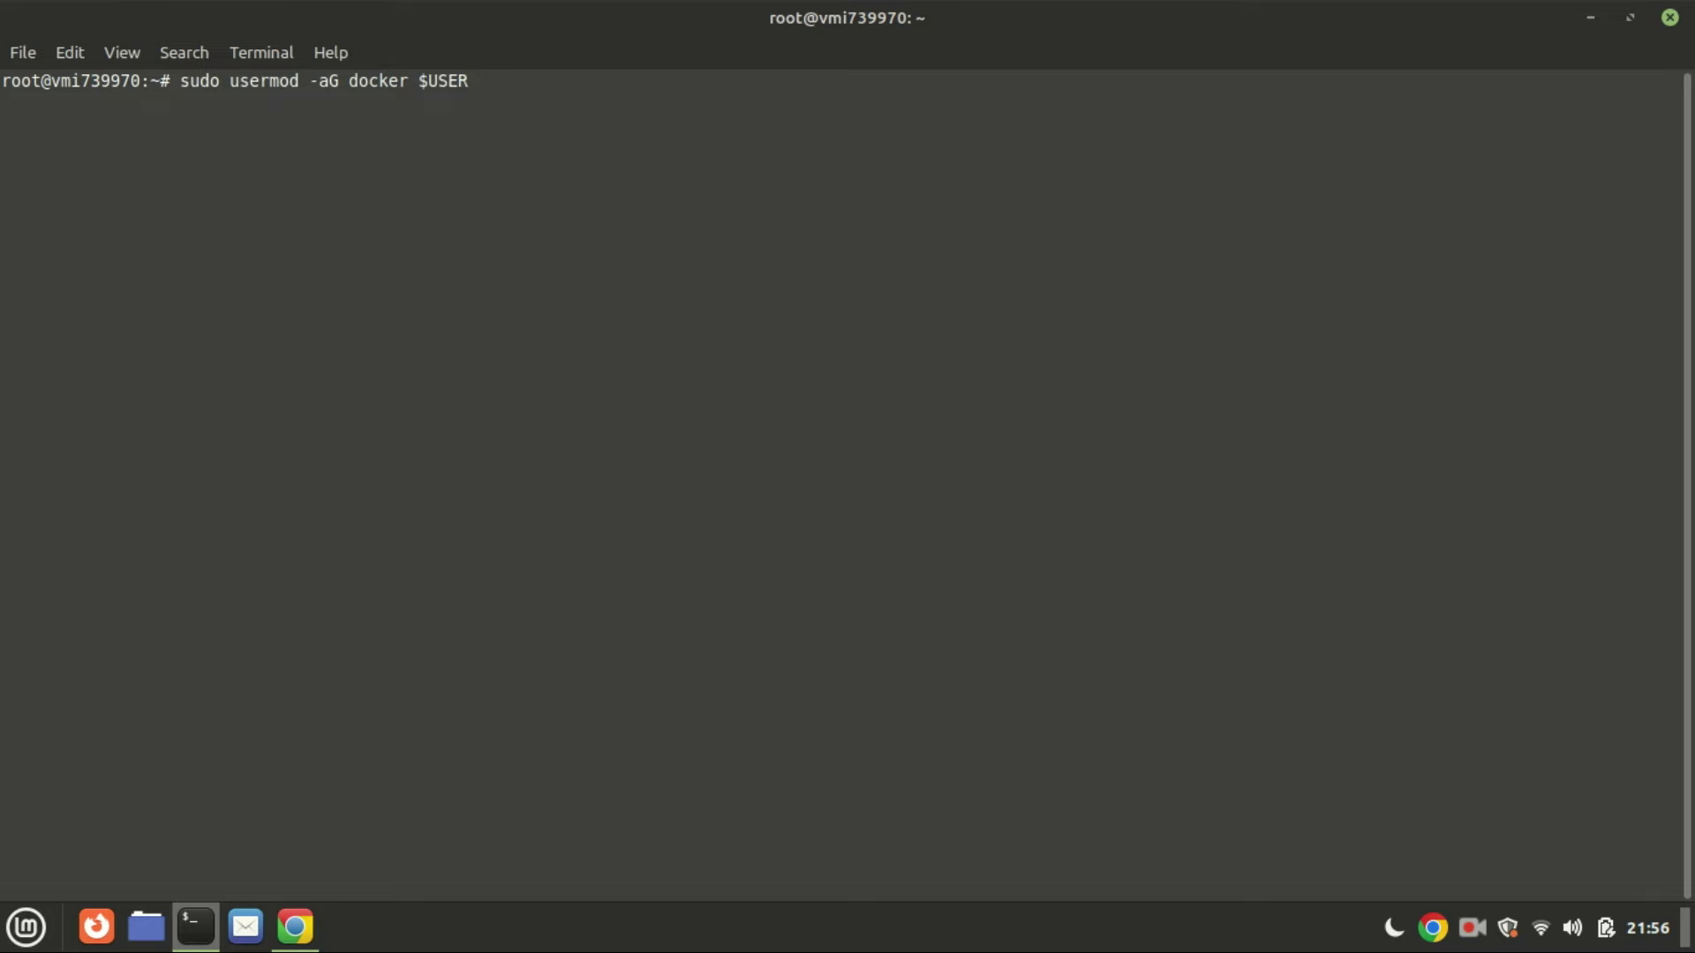
key("Return")
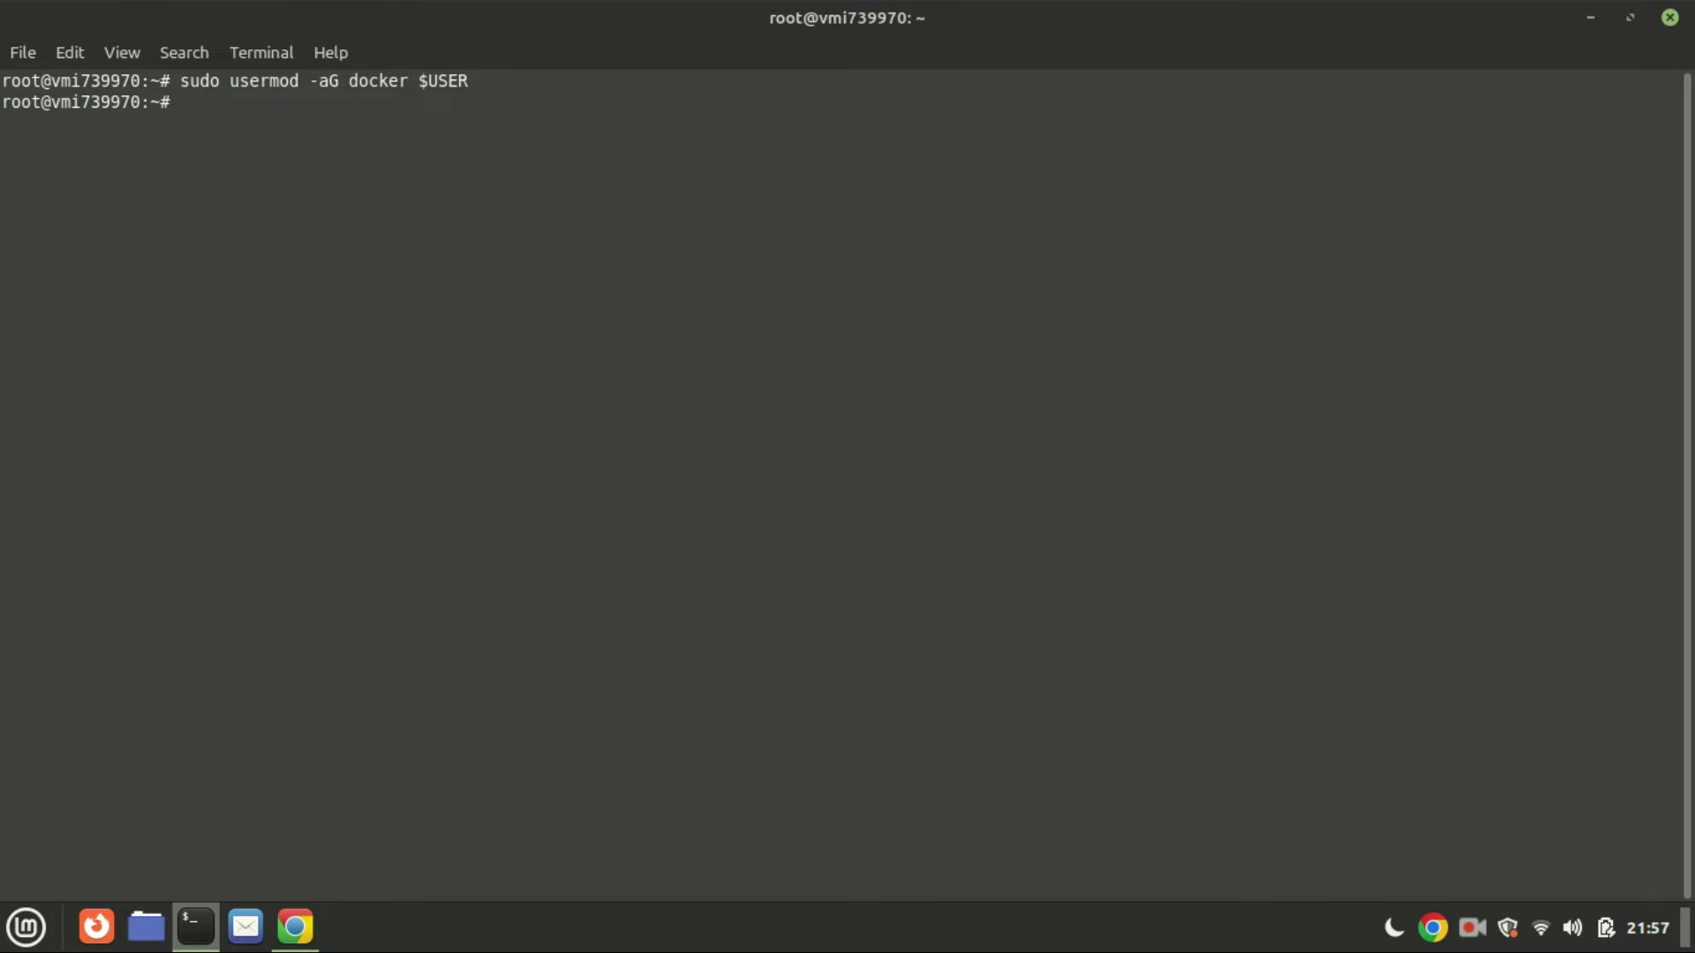
type("reboot")
Step: Reboot the server and recall the SSH command in the local terminal
key("Return")
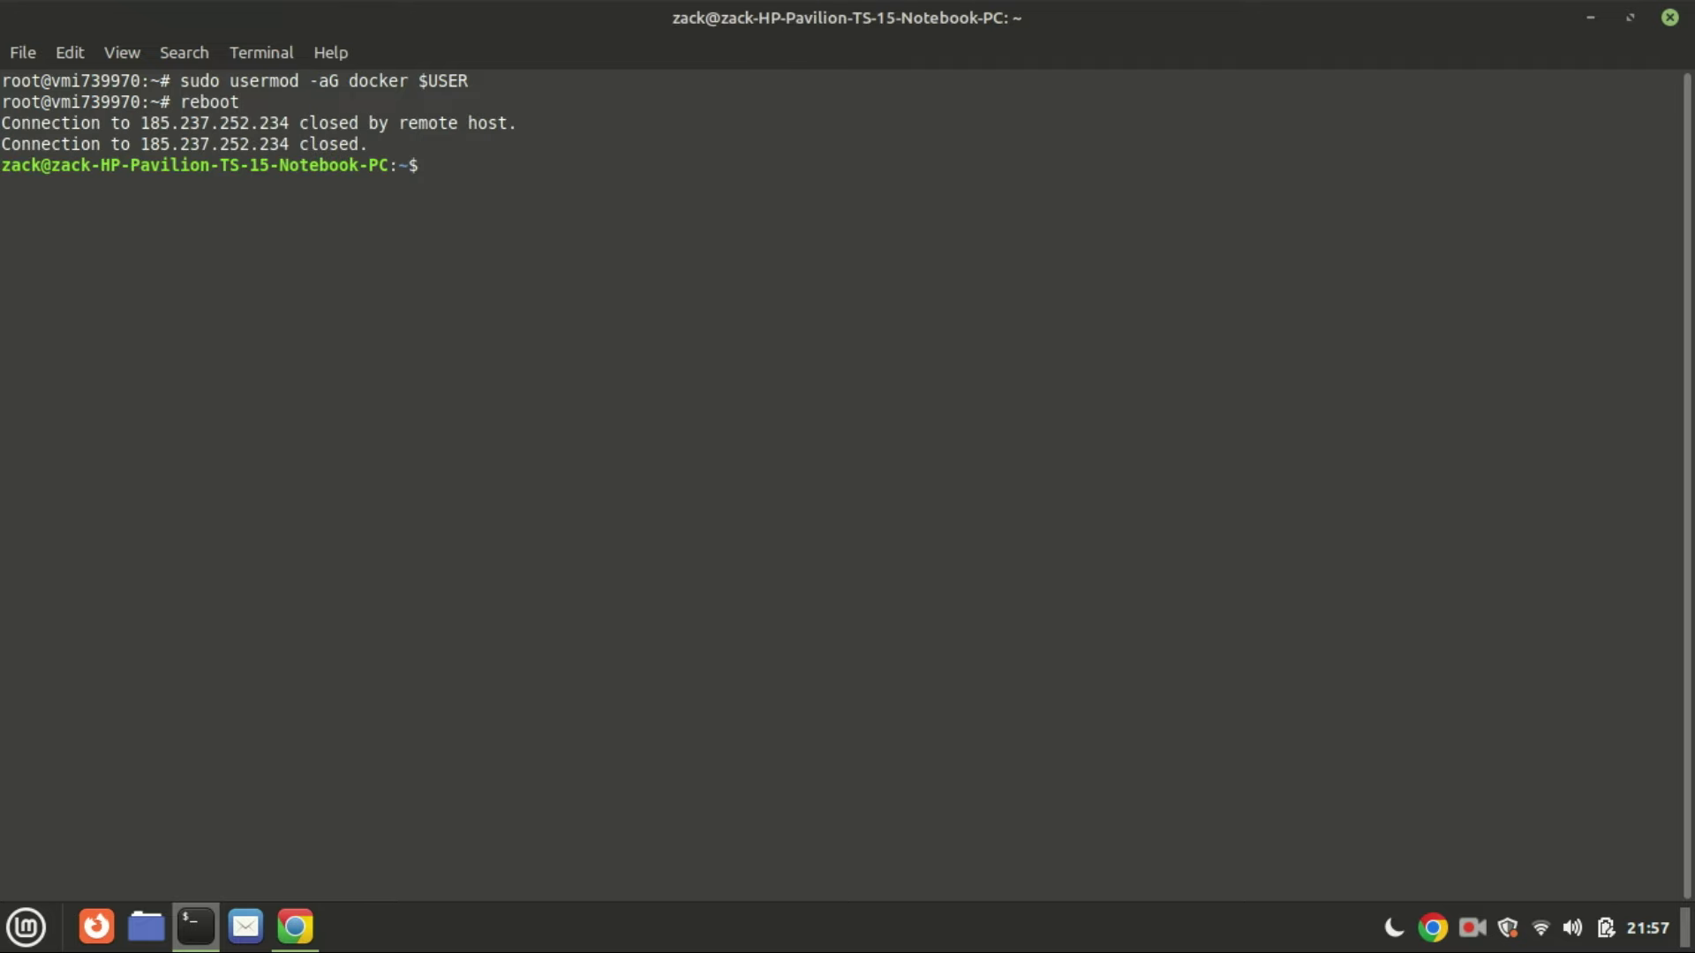
key("ctrl+l")
key("Up")
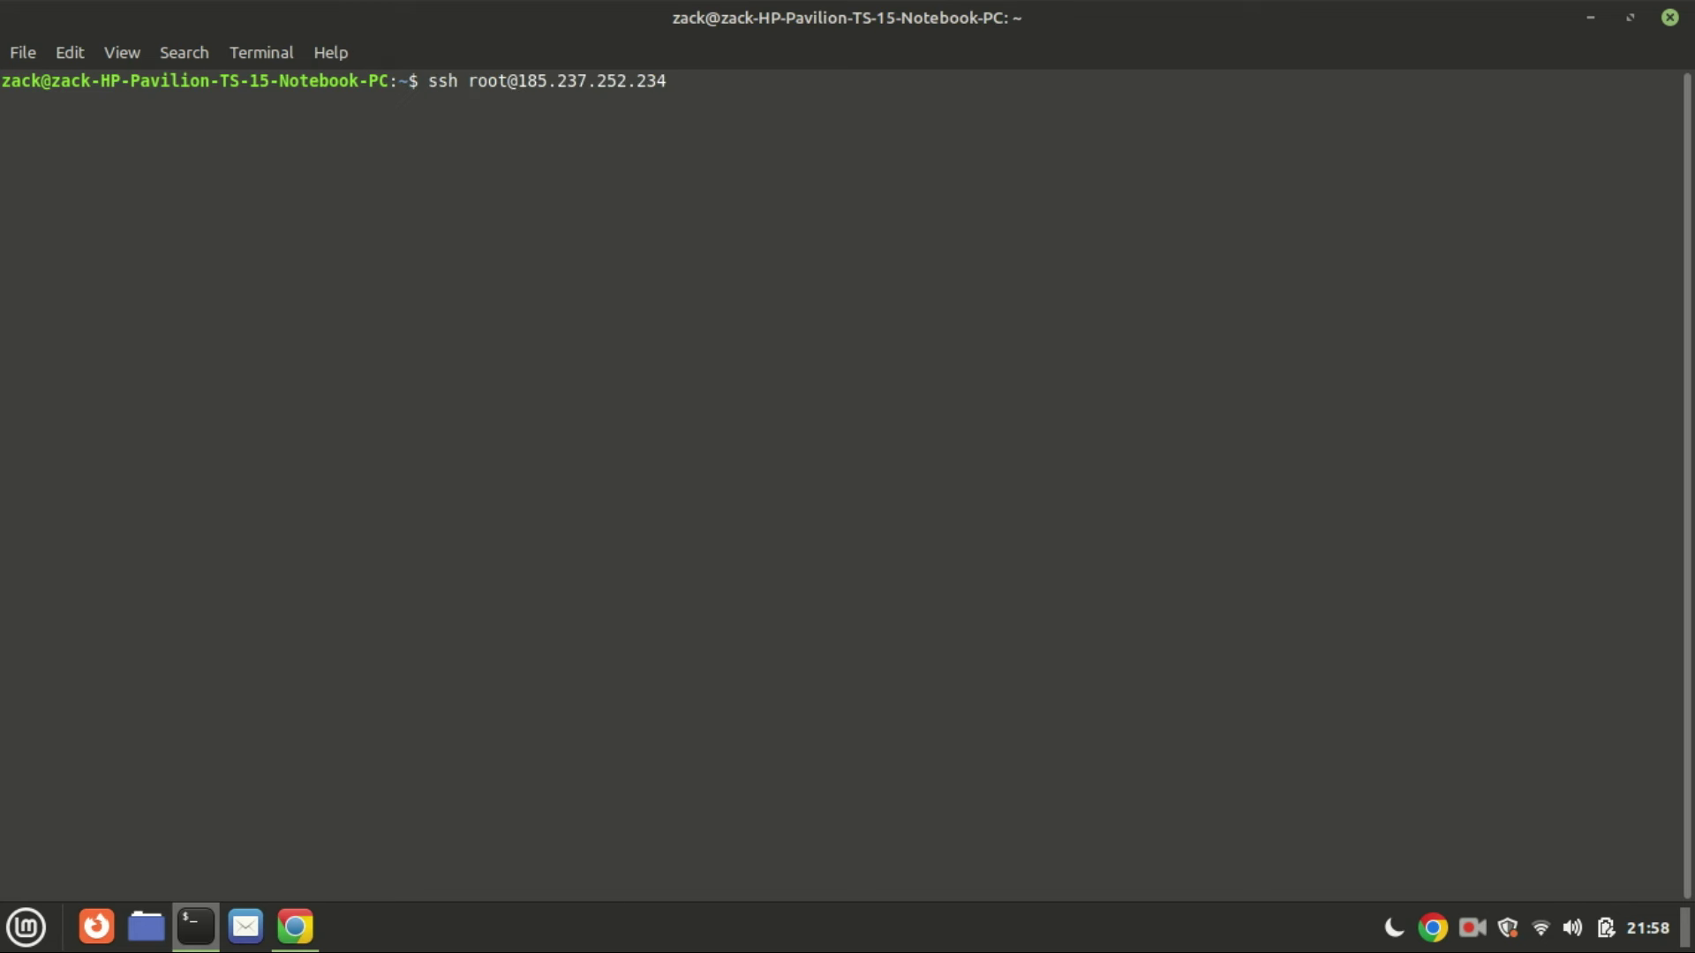
Step: Reconnect over SSH and launch the portainer container from portainer/portainer-ce on ports 8000 and 9000
key("Return")
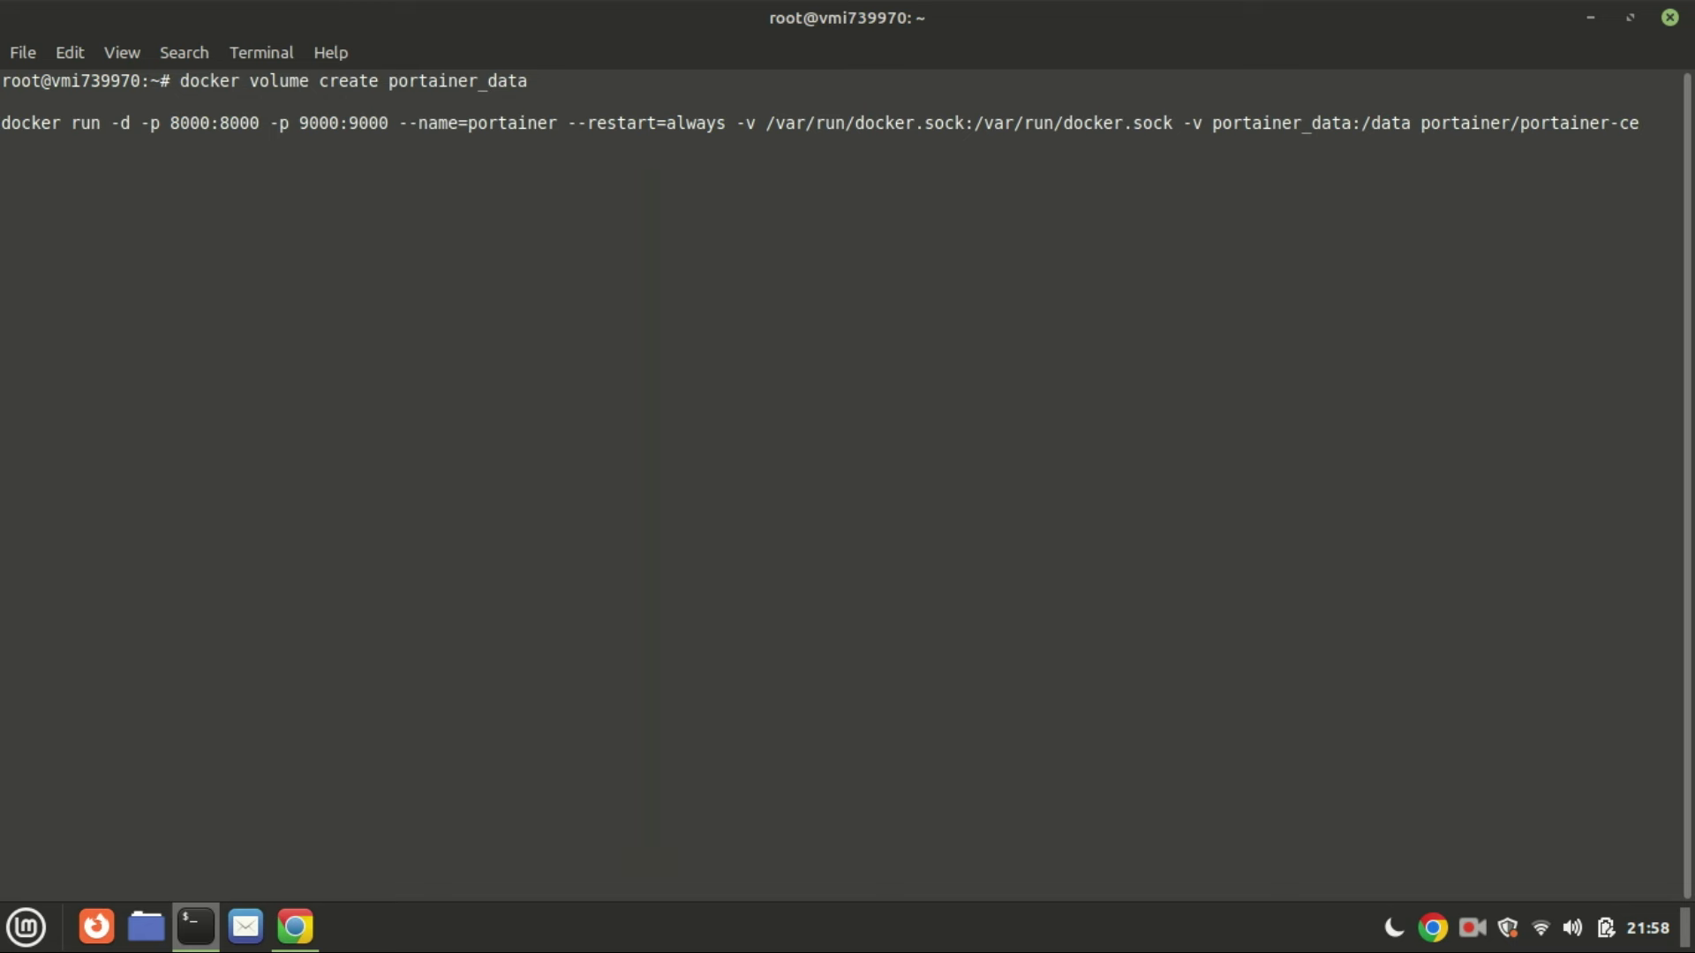
key("Return")
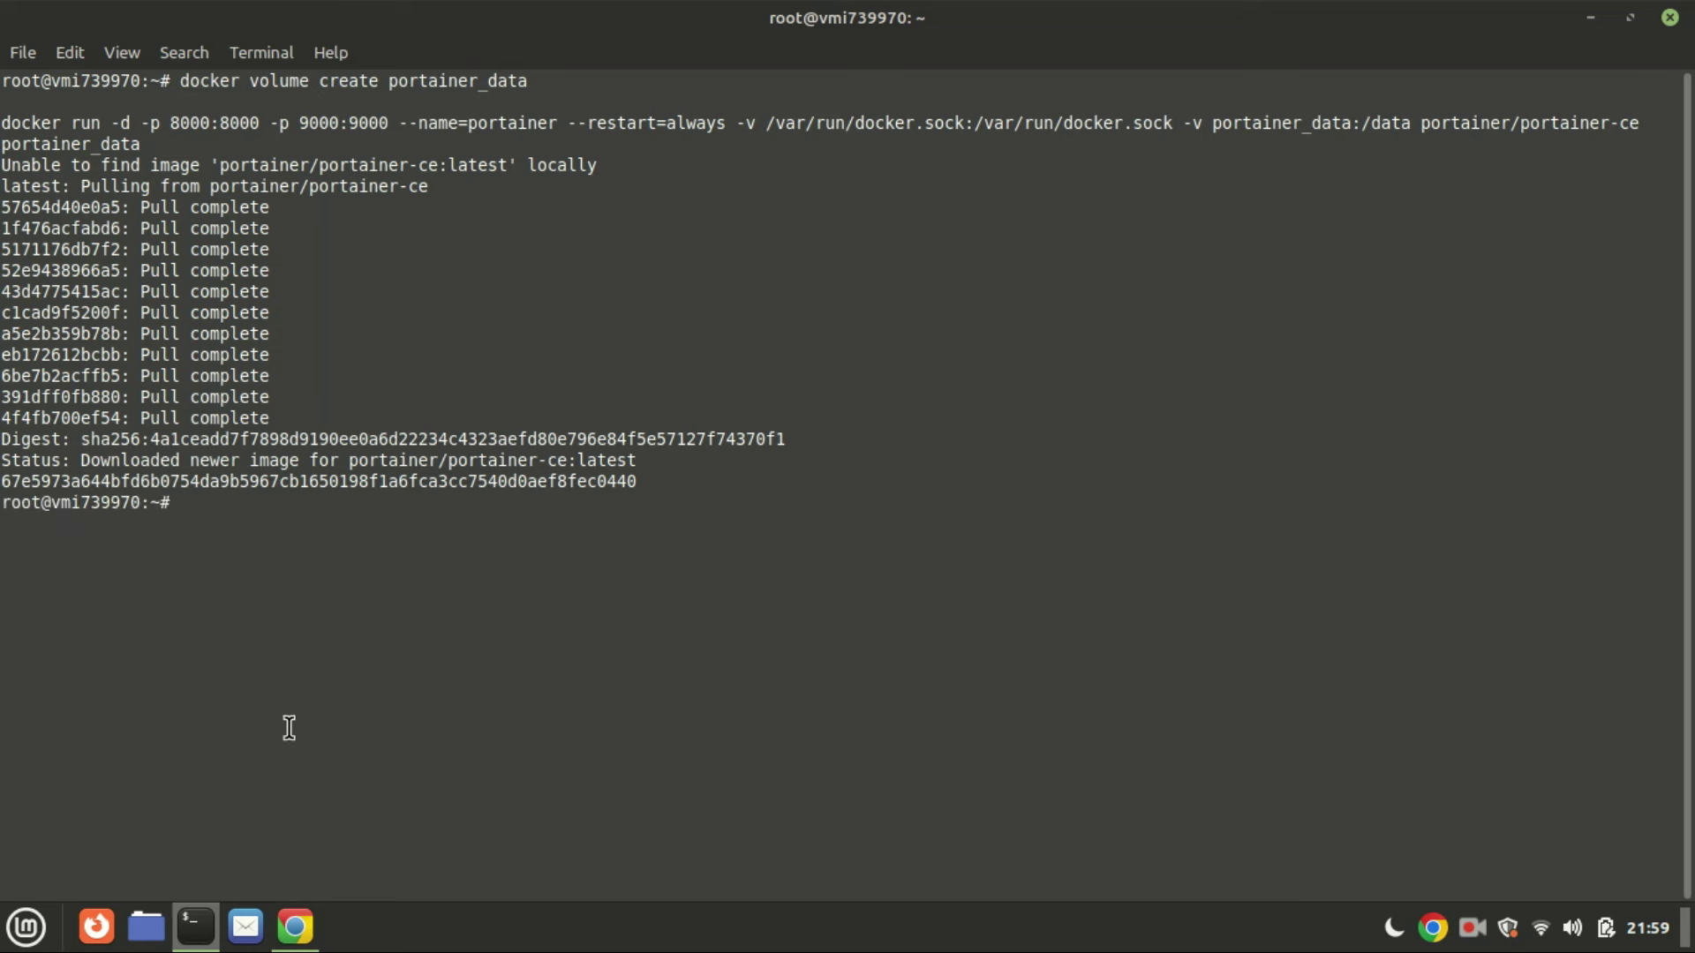
type("clear")
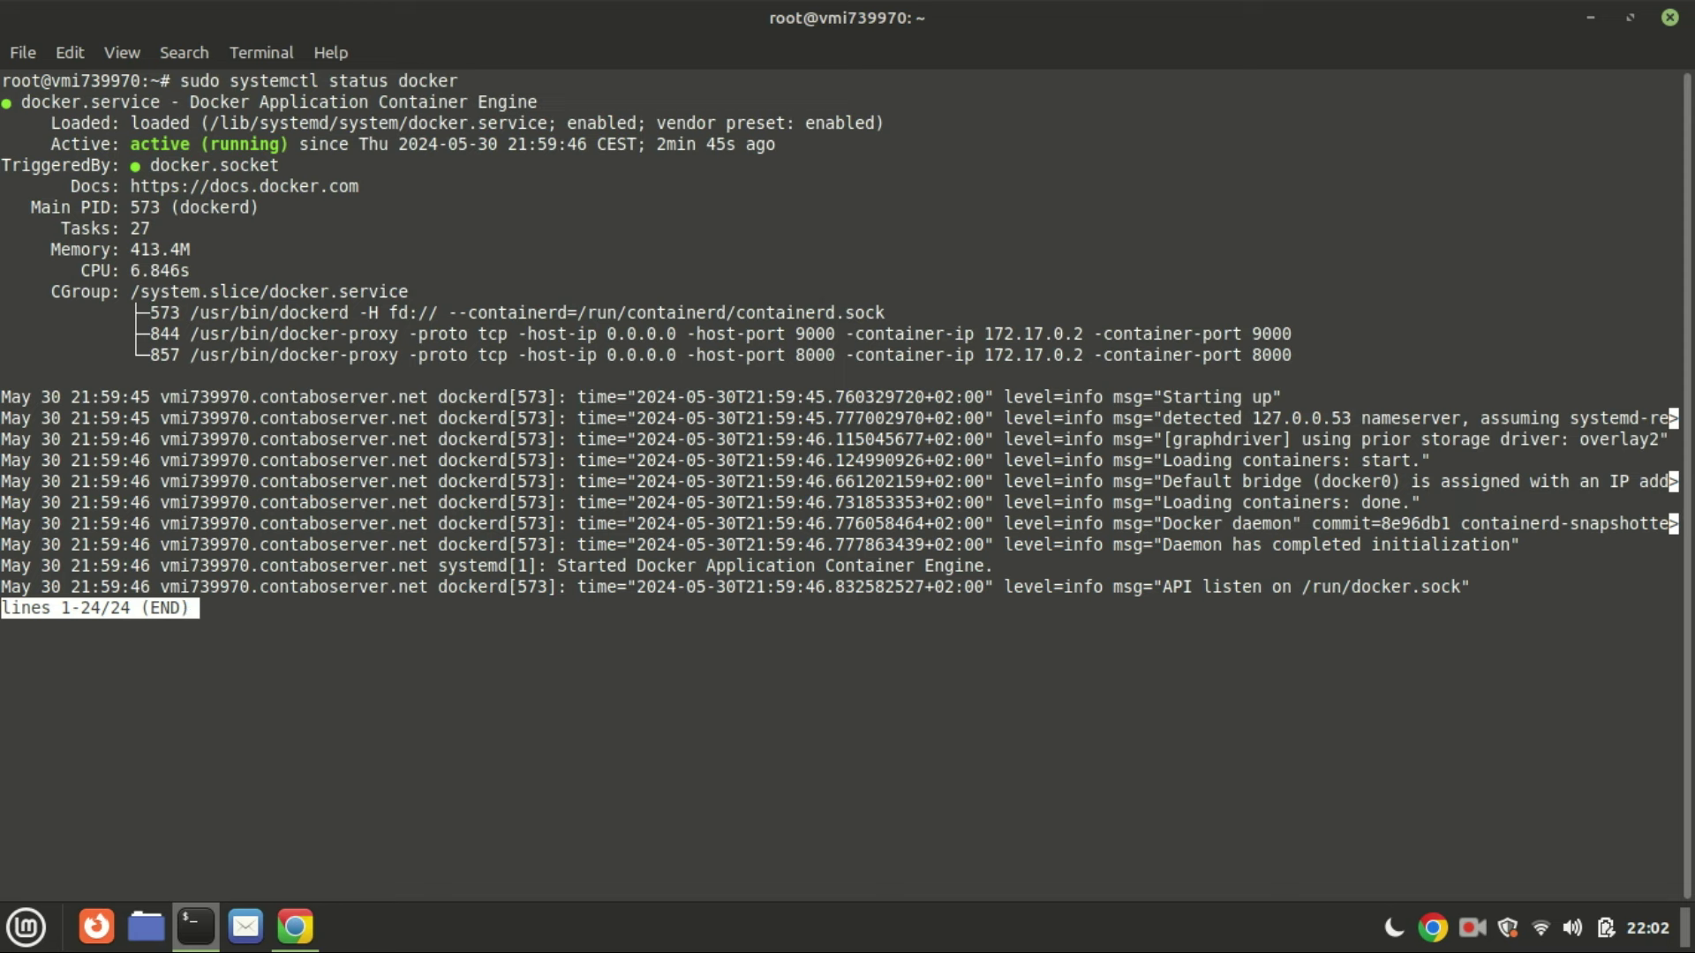
Step: Exit the systemctl status docker output and clear the screen
key("q")
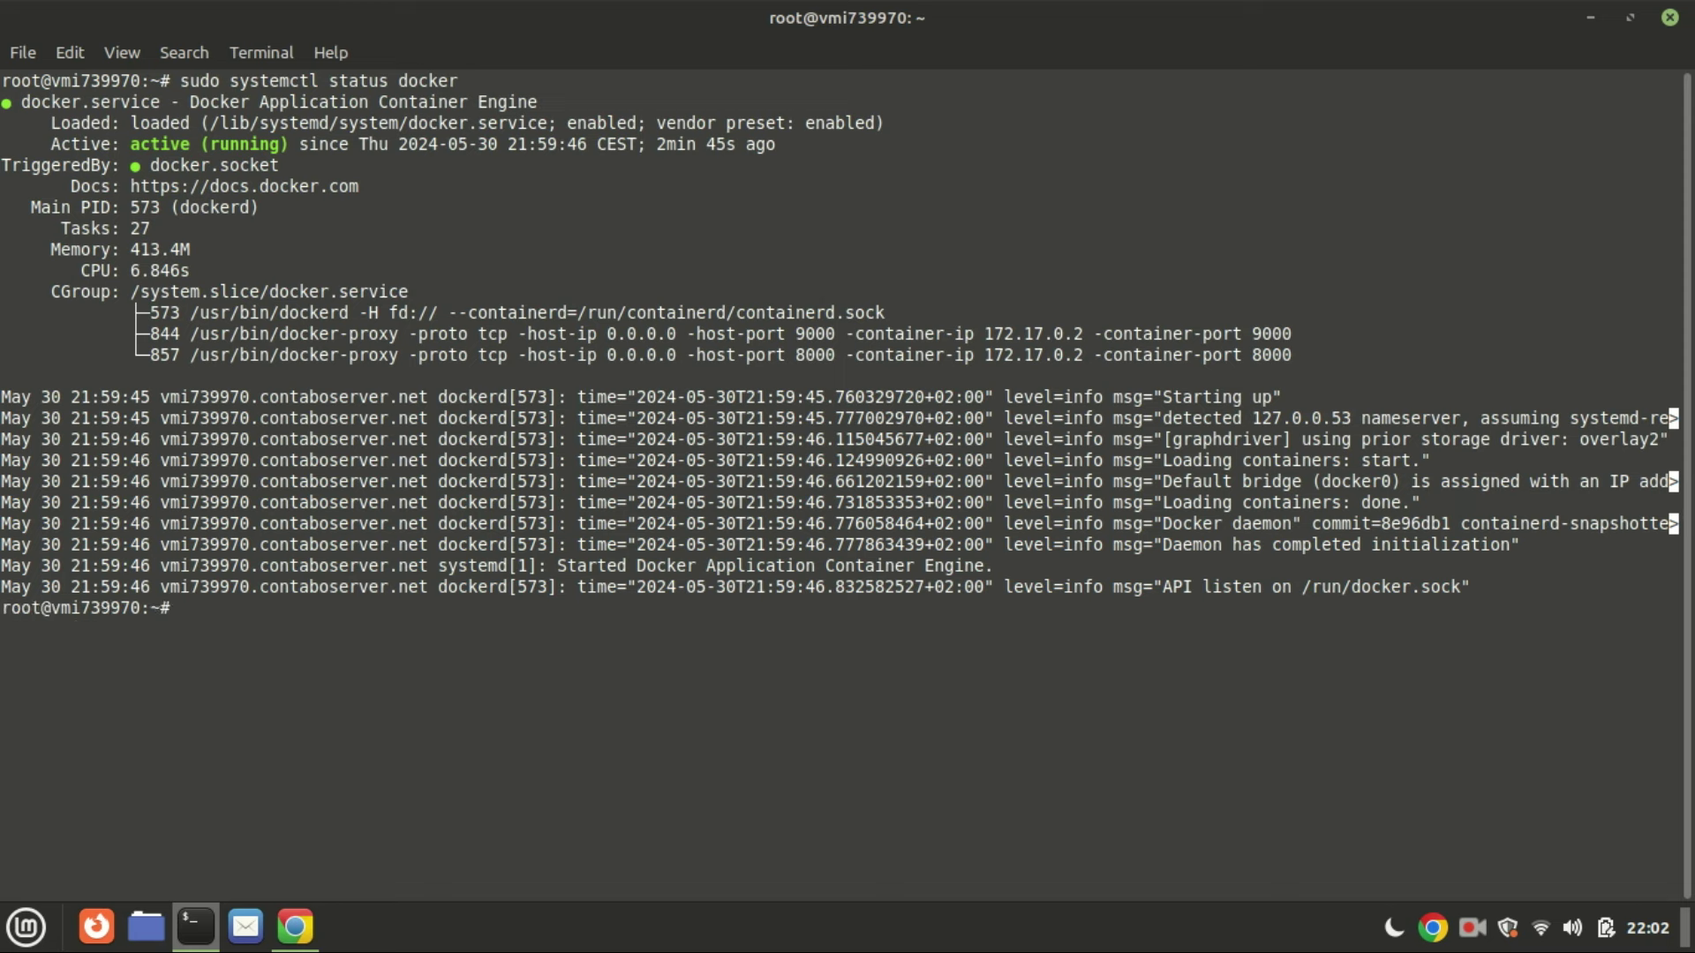
type("cl")
type("ear")
key("Return")
type("docker images")
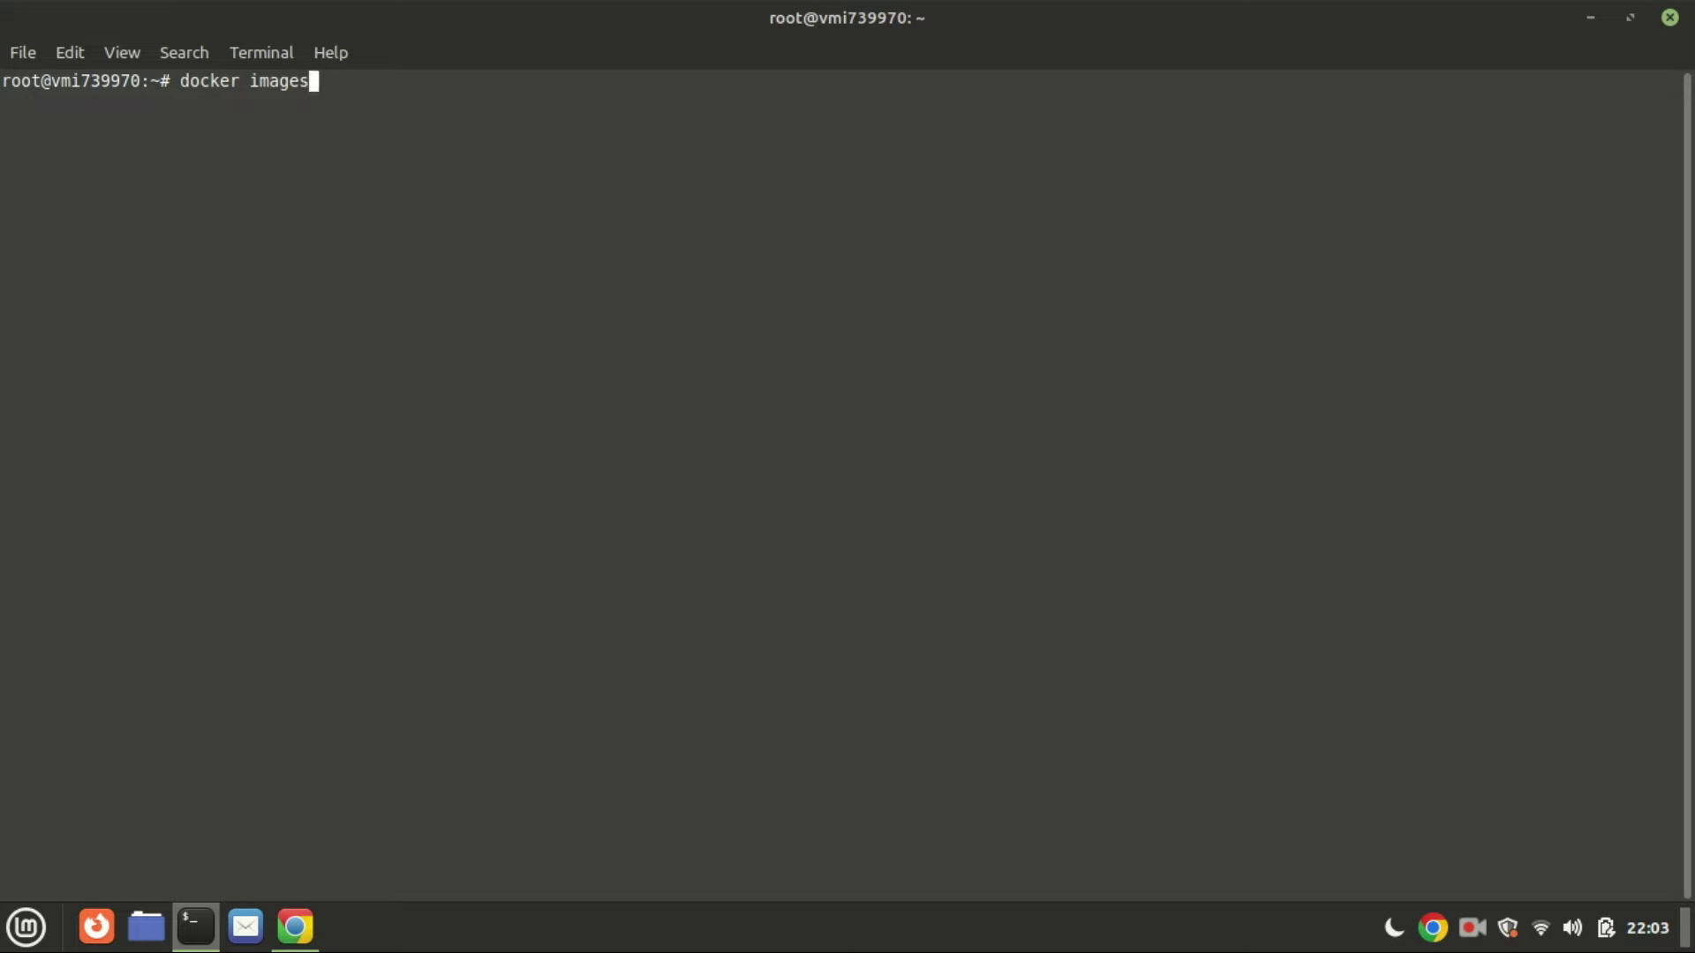
Step: List Docker images, highlighting the portainer/portainer-ce line, then list running containers with docker ps
key("Return")
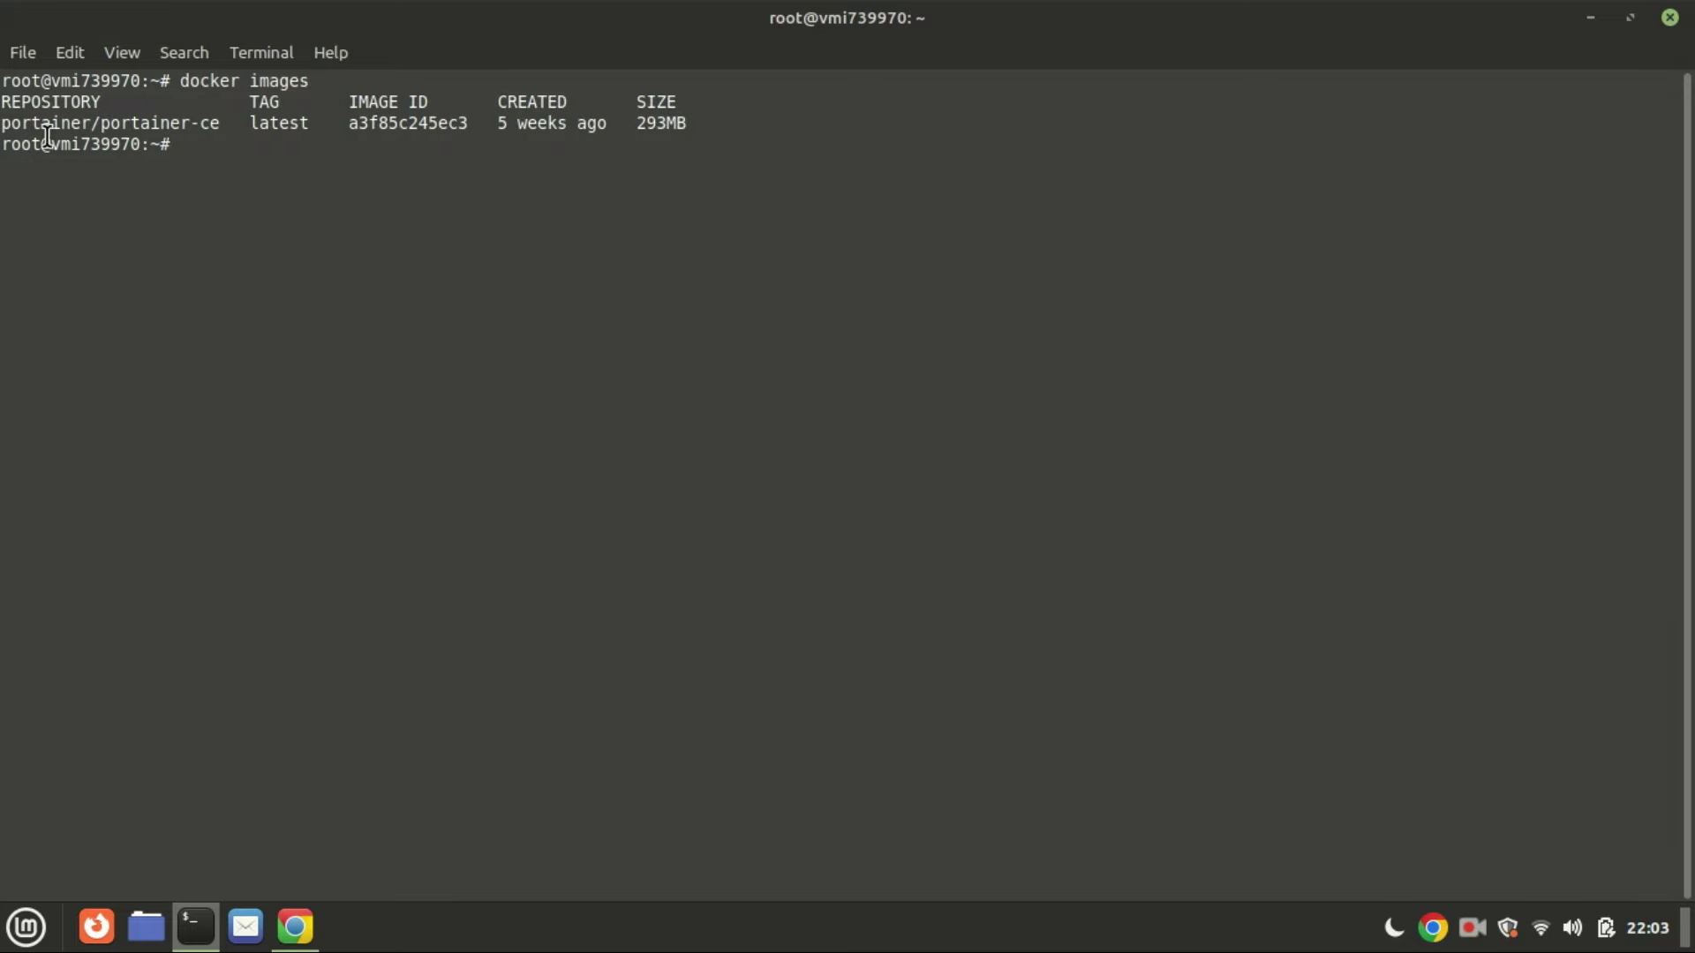
left_click_drag(3, 123, 692, 123)
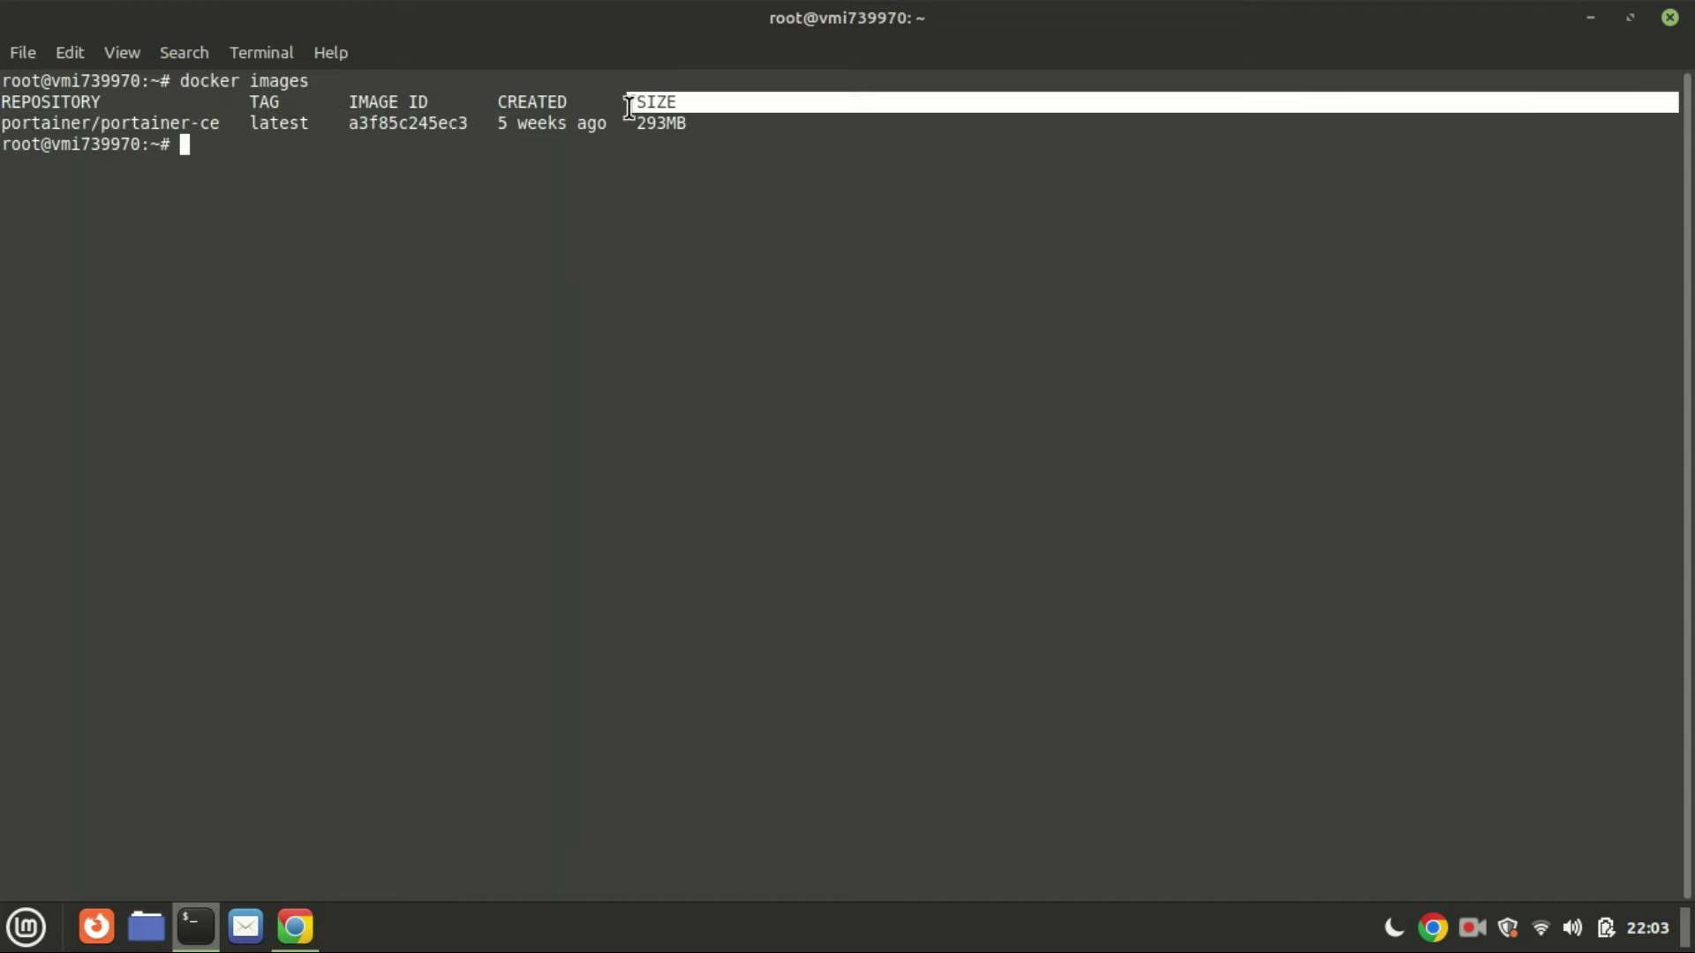
left_click(675, 149)
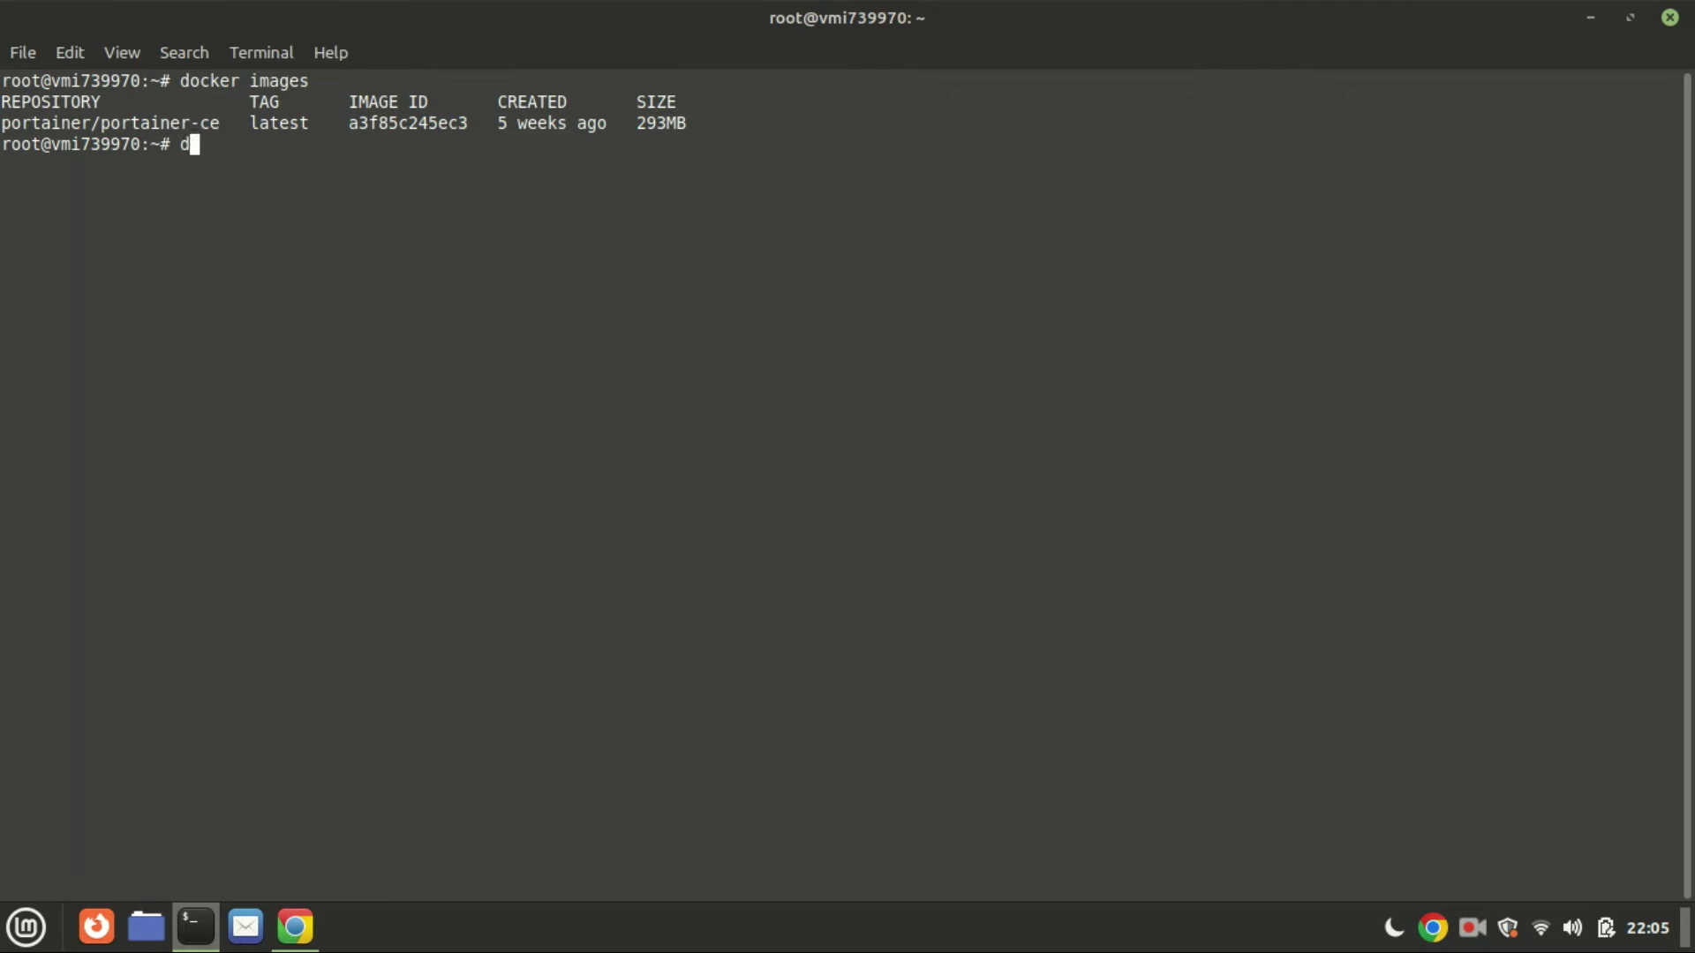
type("docker ps")
key("Return")
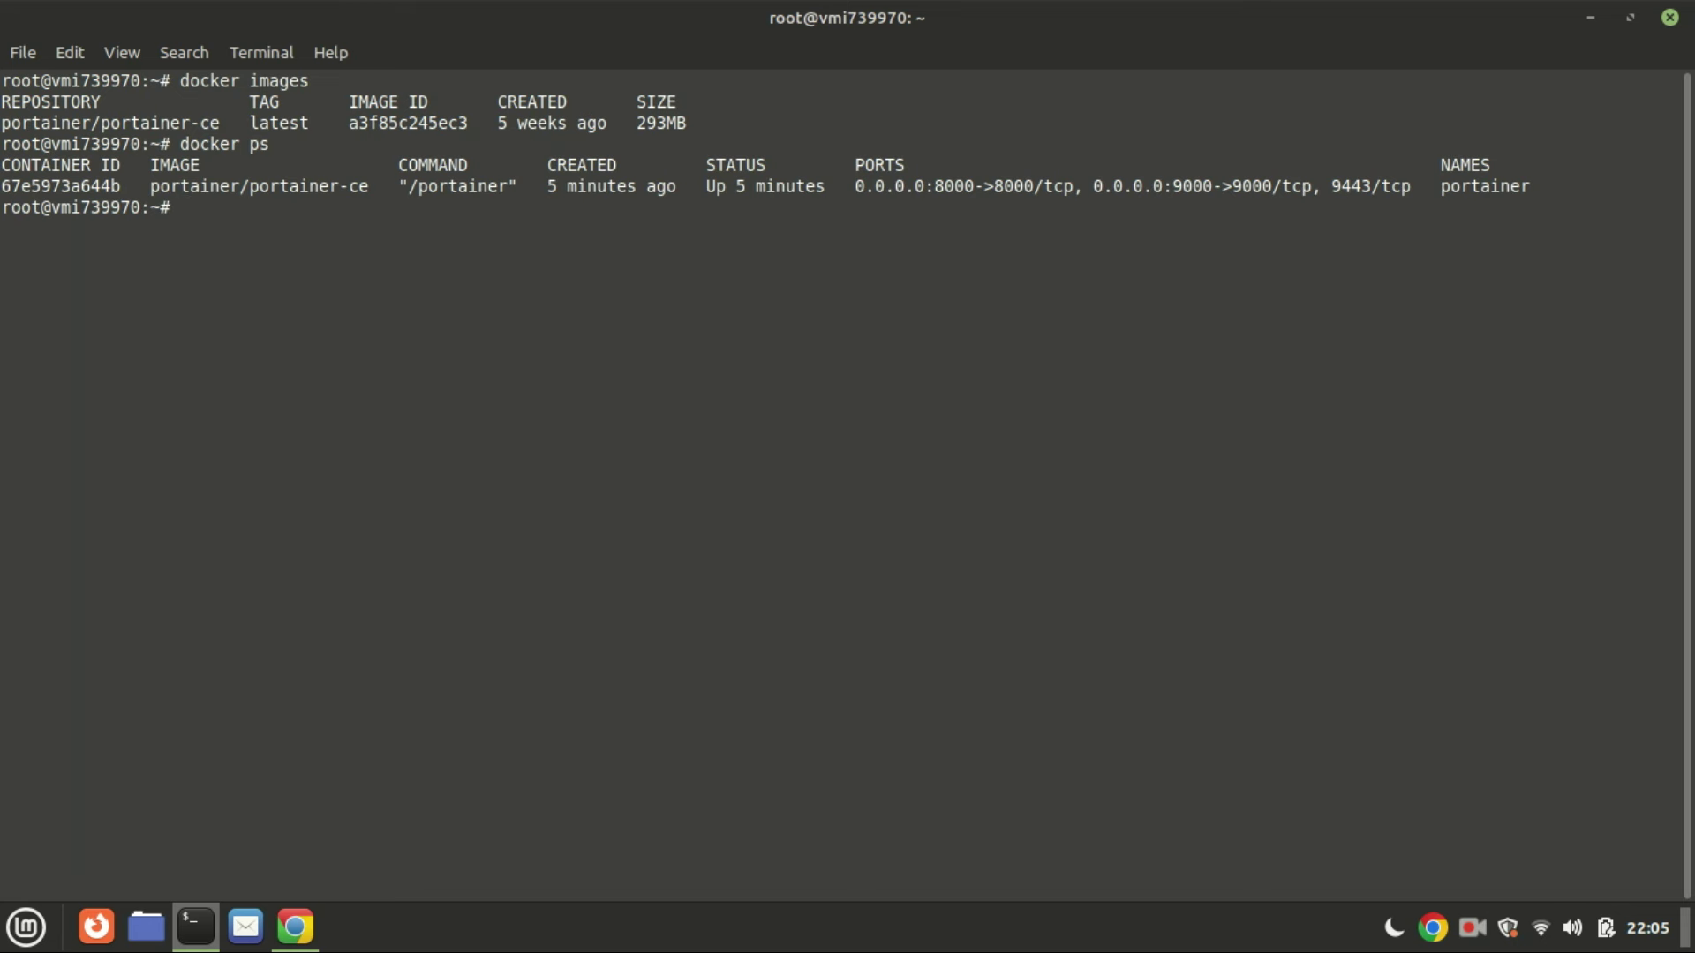
Step: Open 185.237.252.234:9000 in Chrome
left_click(294, 926)
type("1")
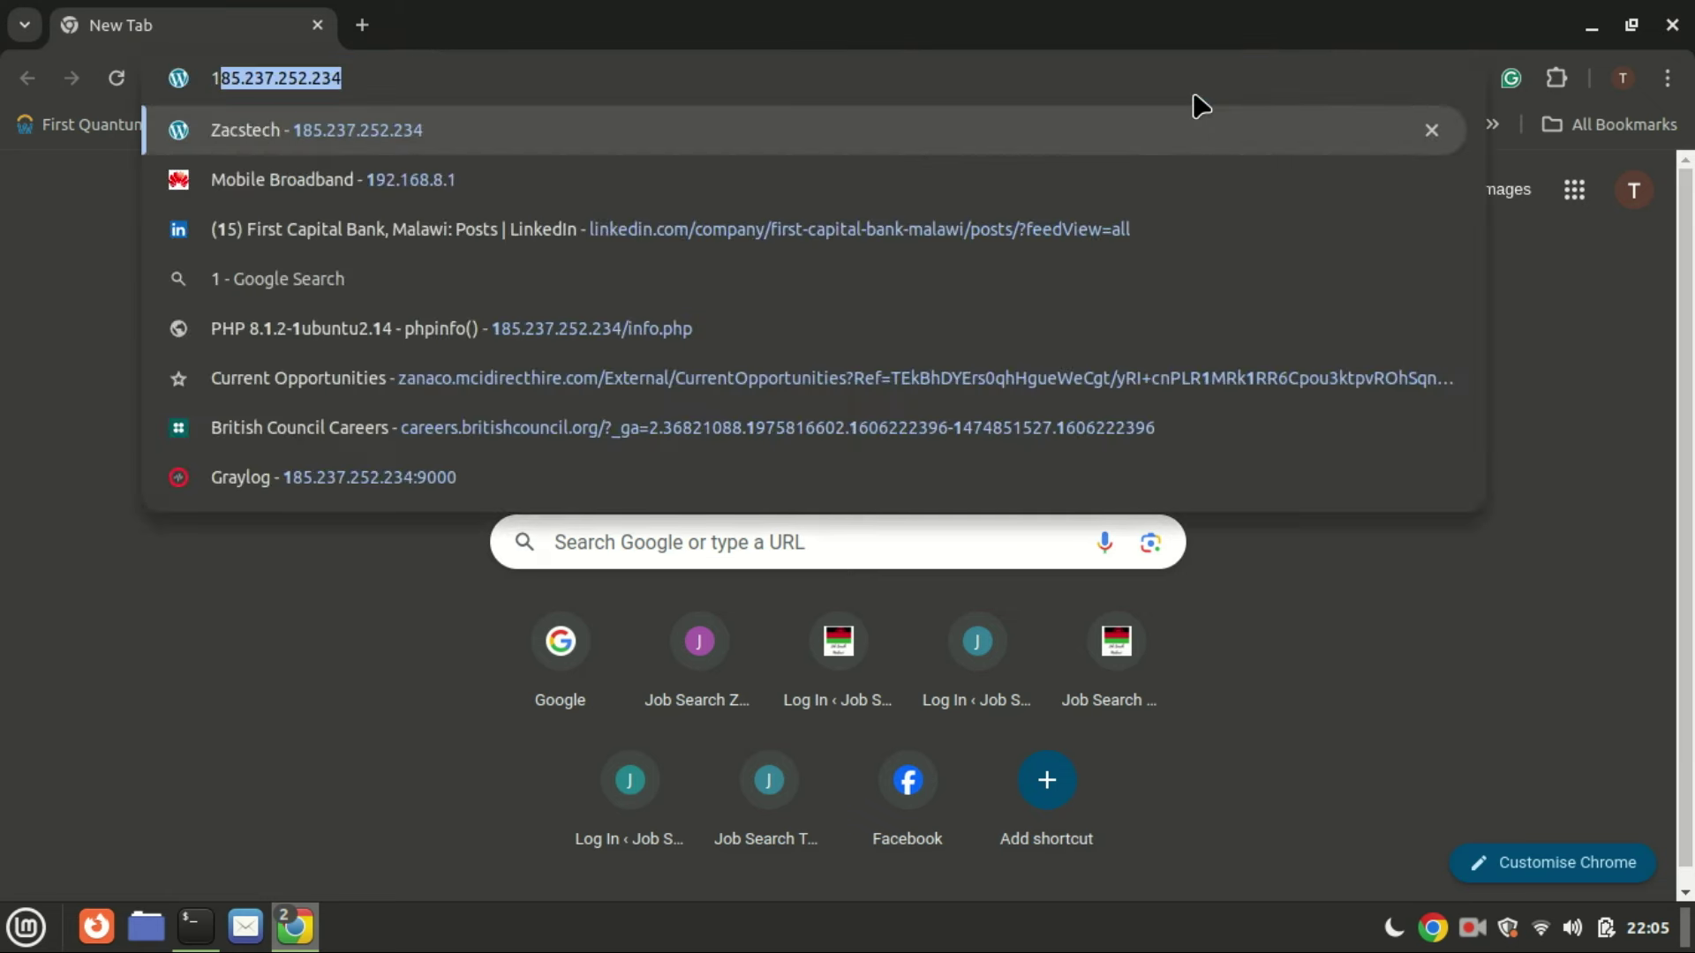
type("85.237.252.234:900")
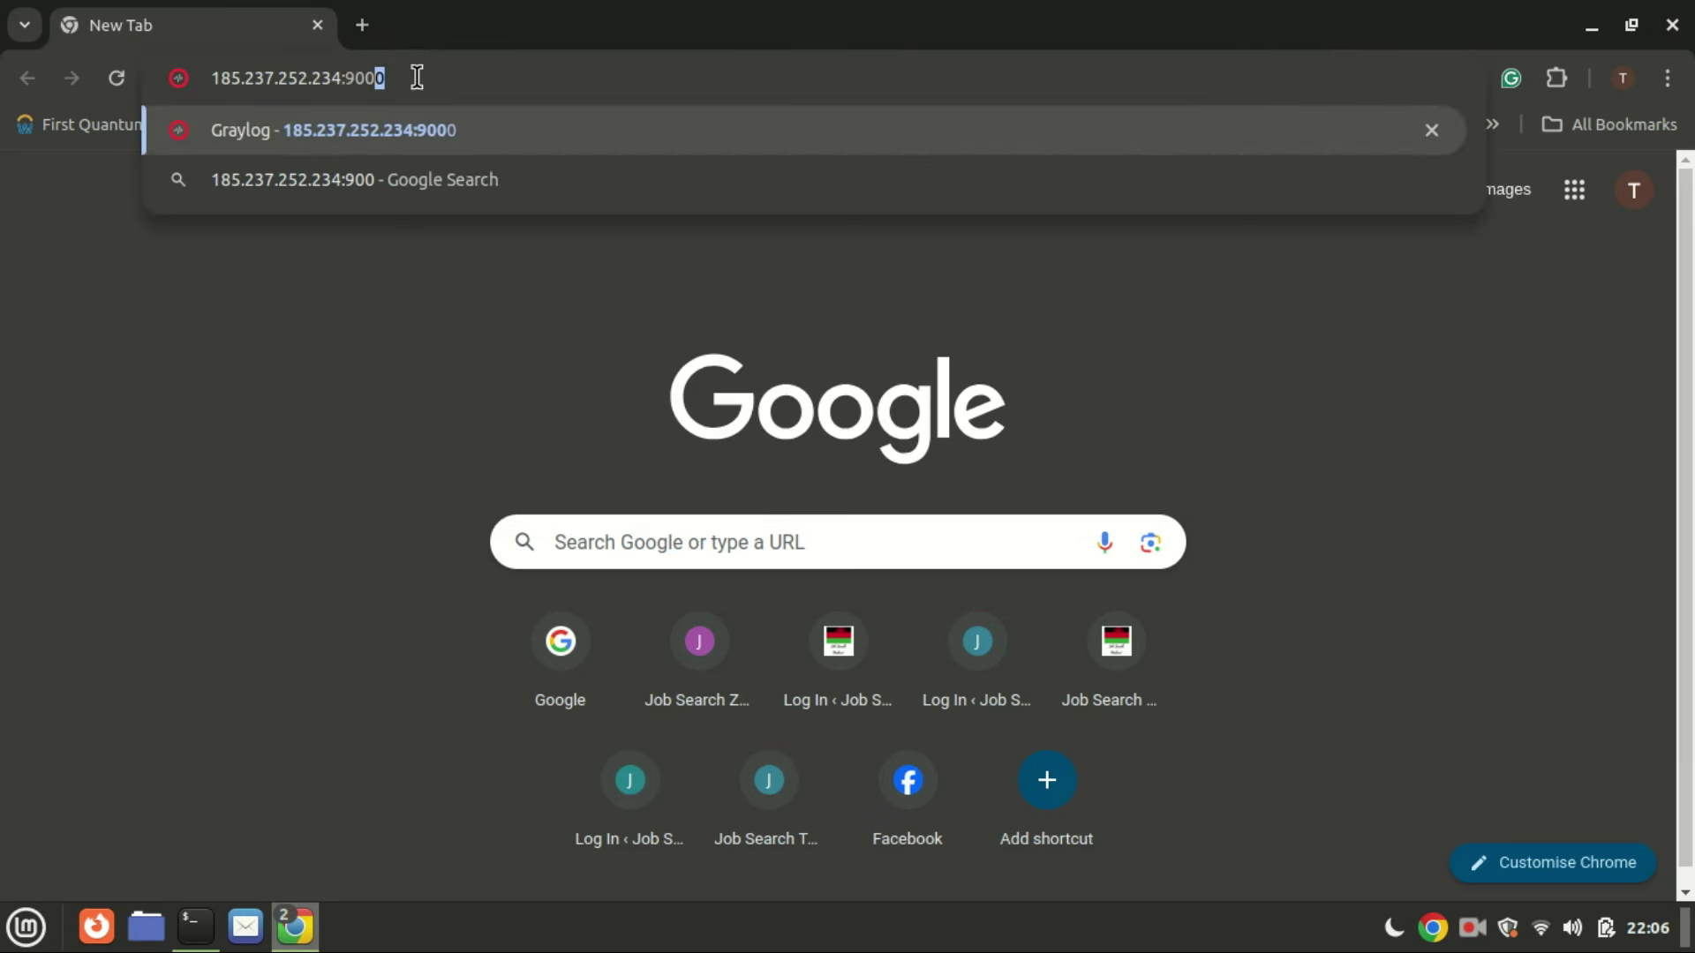
key("Return")
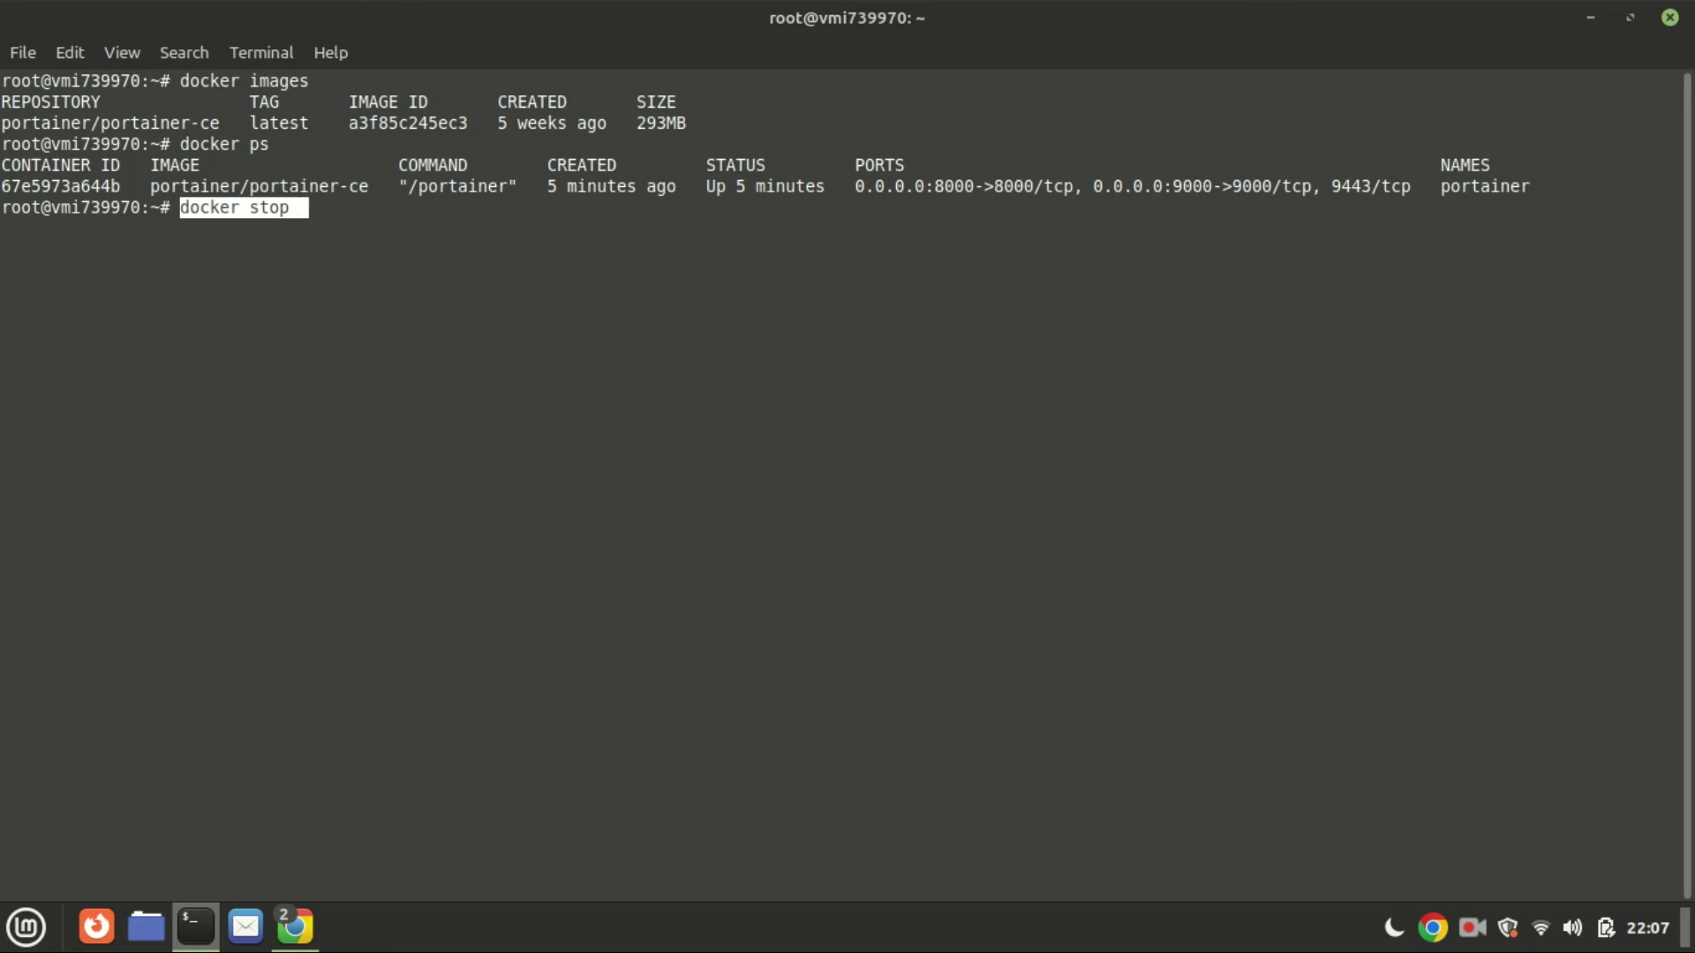
Step: Copy container ID 67e5973a644b into the command line and run docker stop on it
left_click(302, 209)
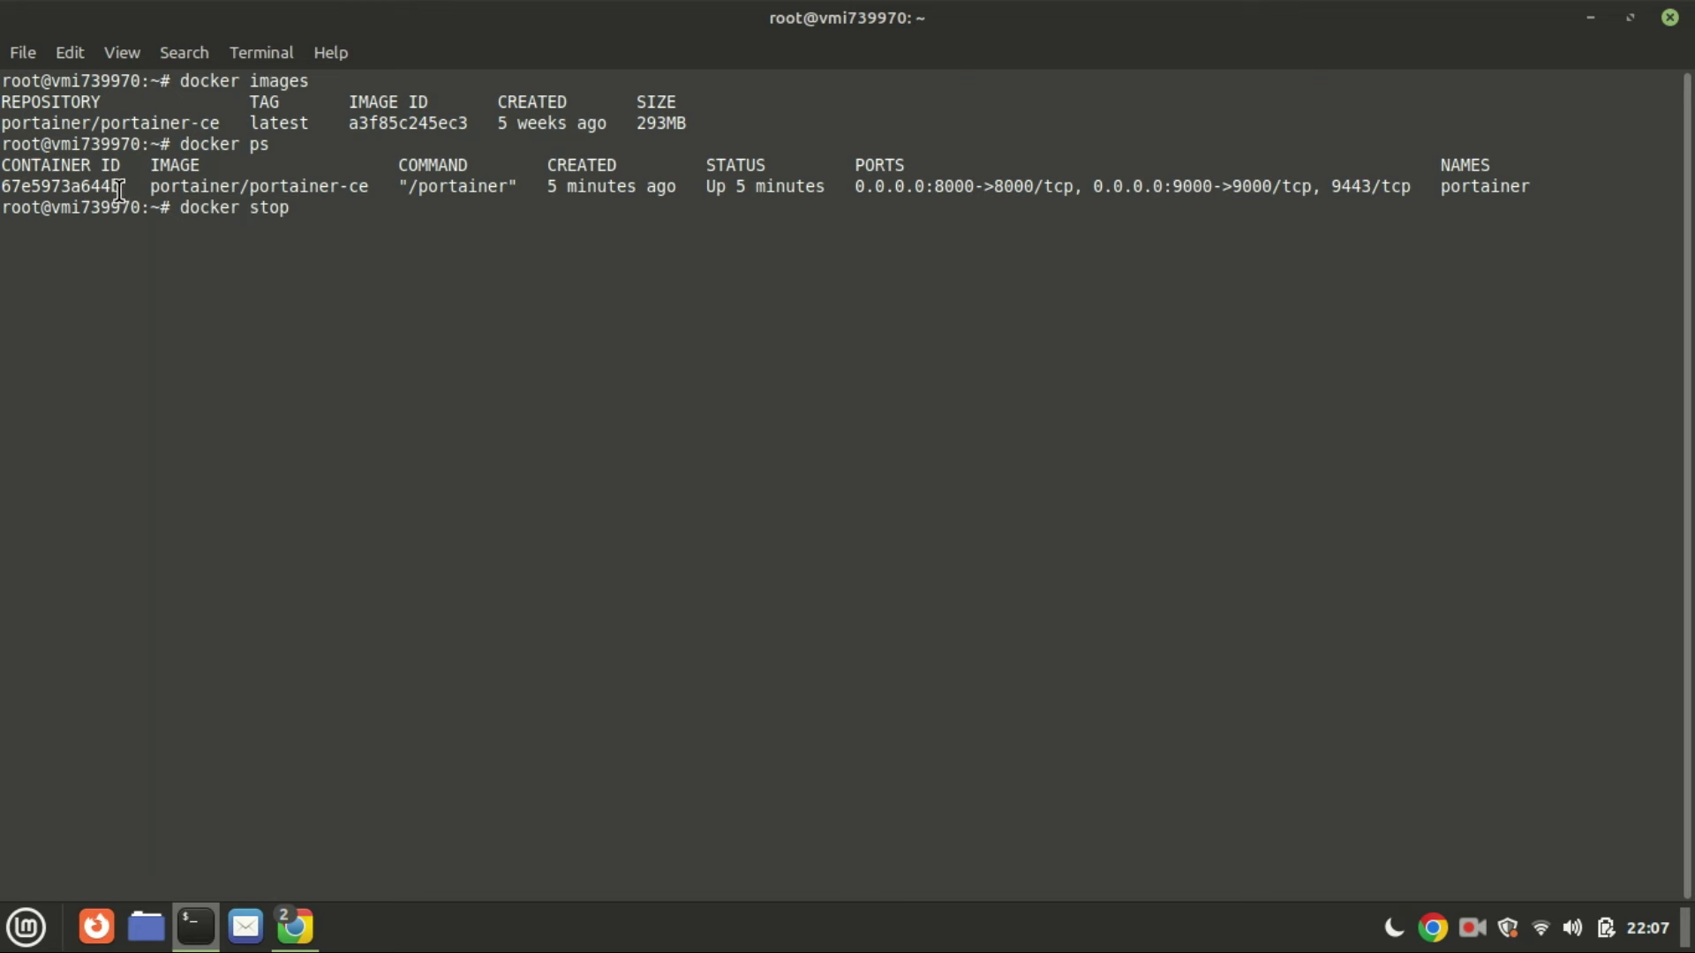
left_click_drag(121, 185, 3, 186)
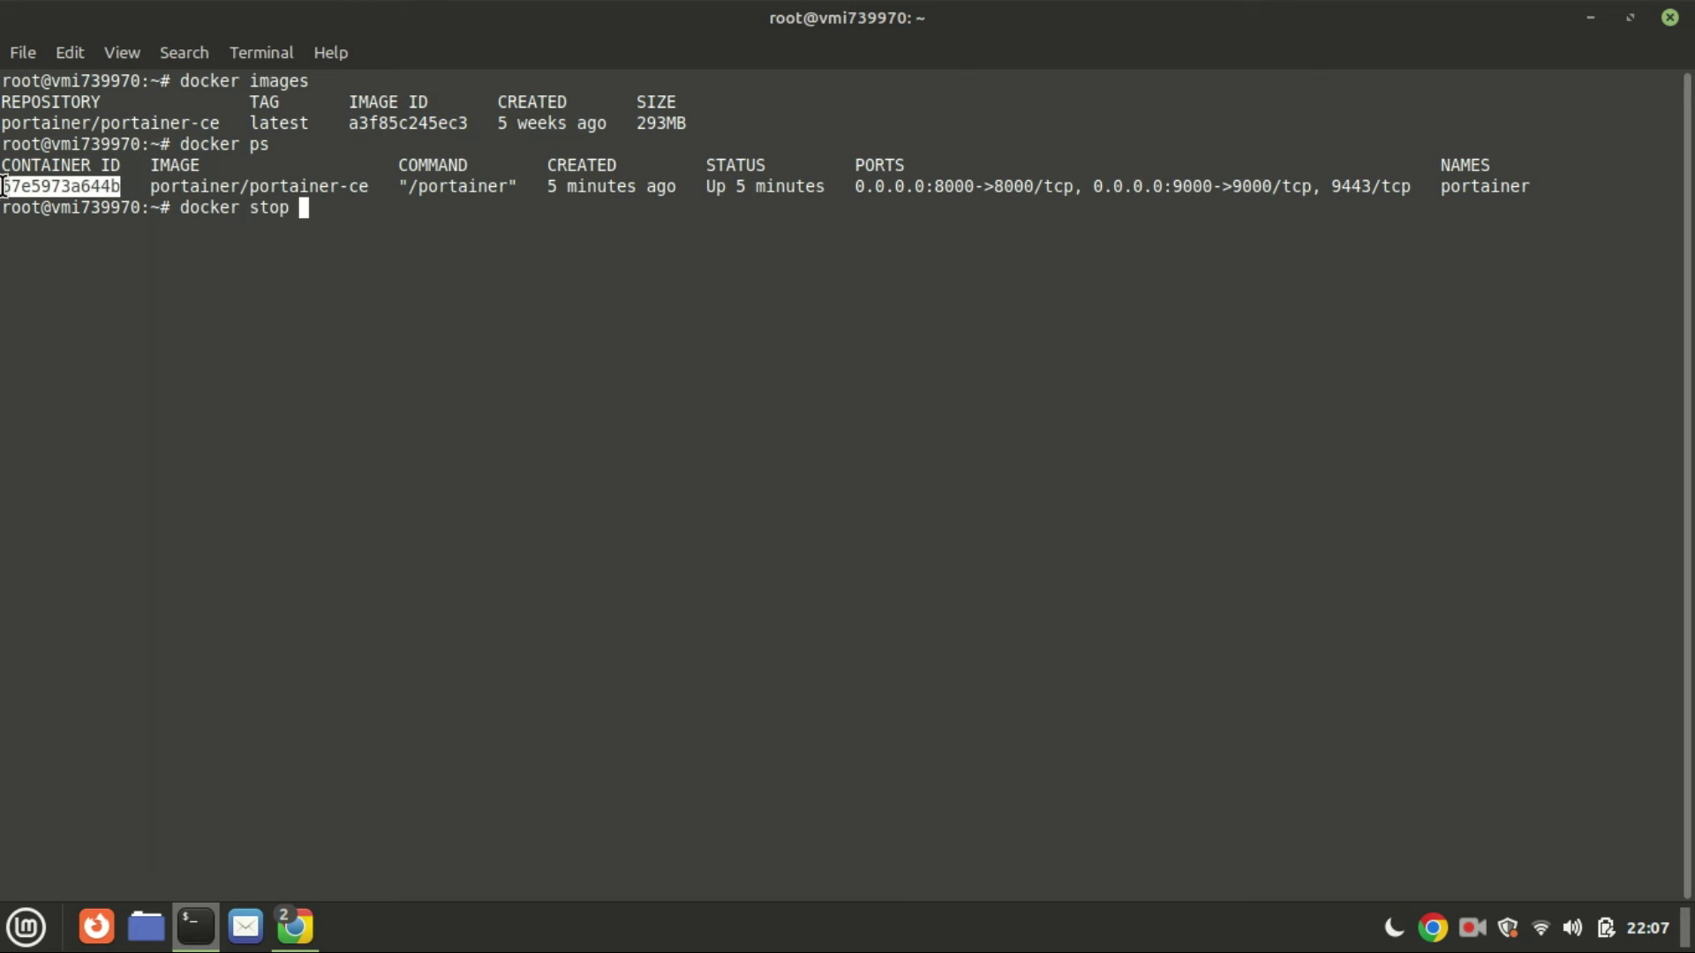
right_click(10, 194)
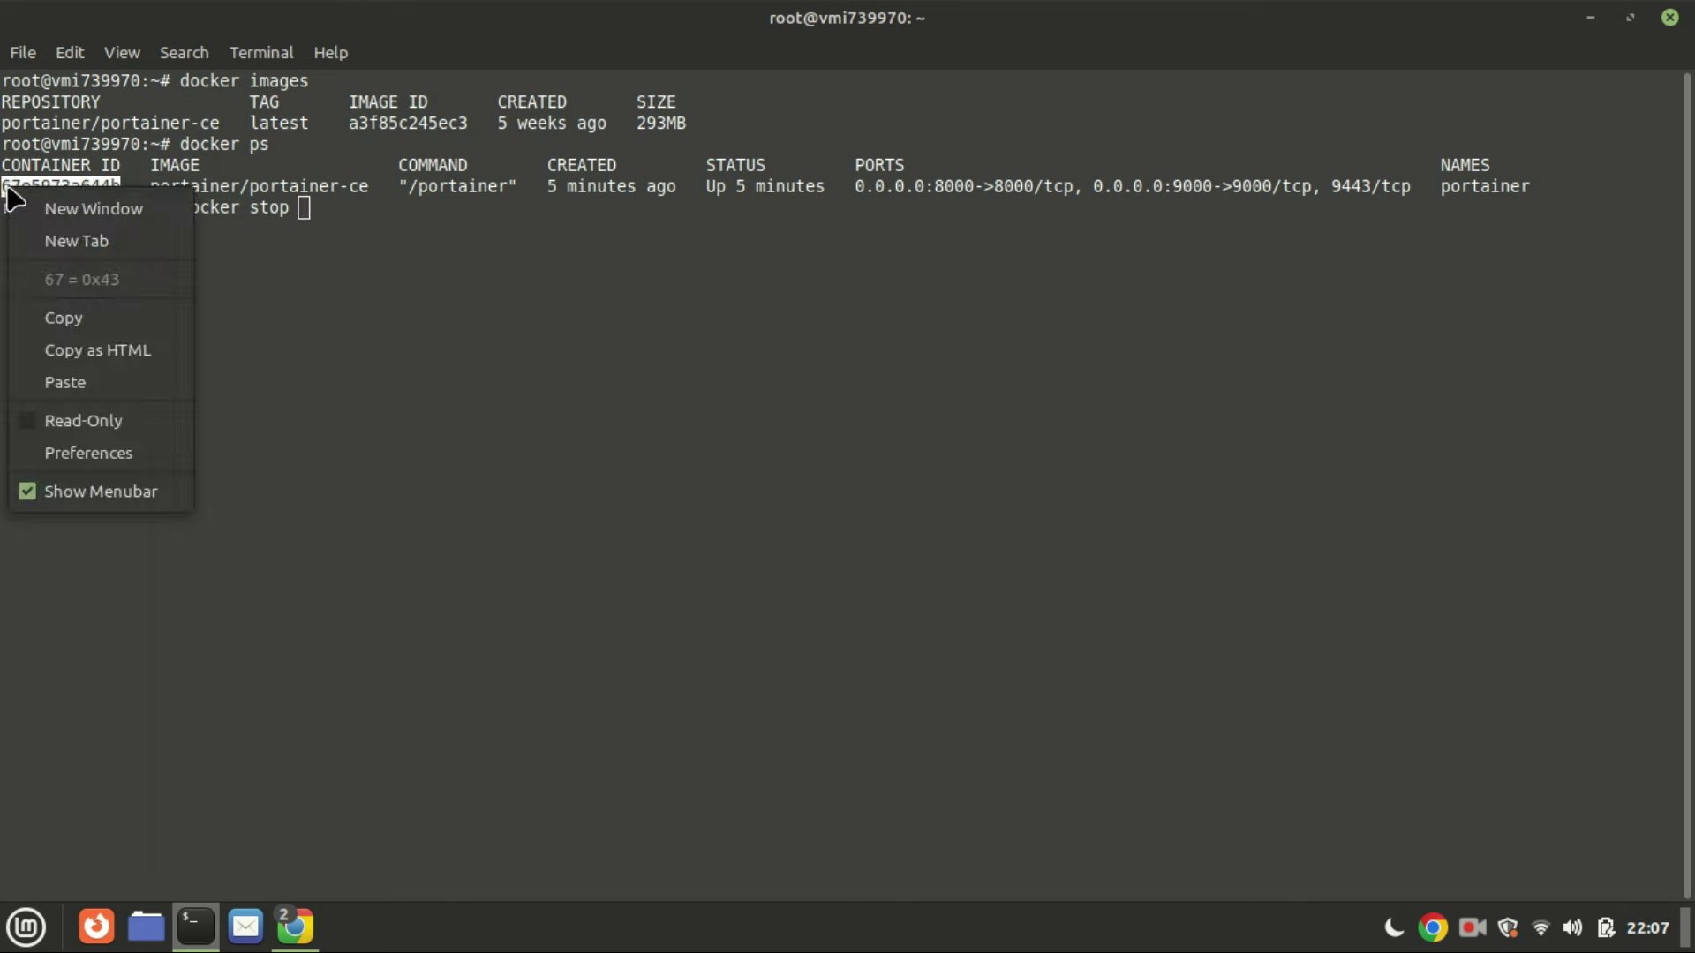
left_click(63, 317)
right_click(311, 211)
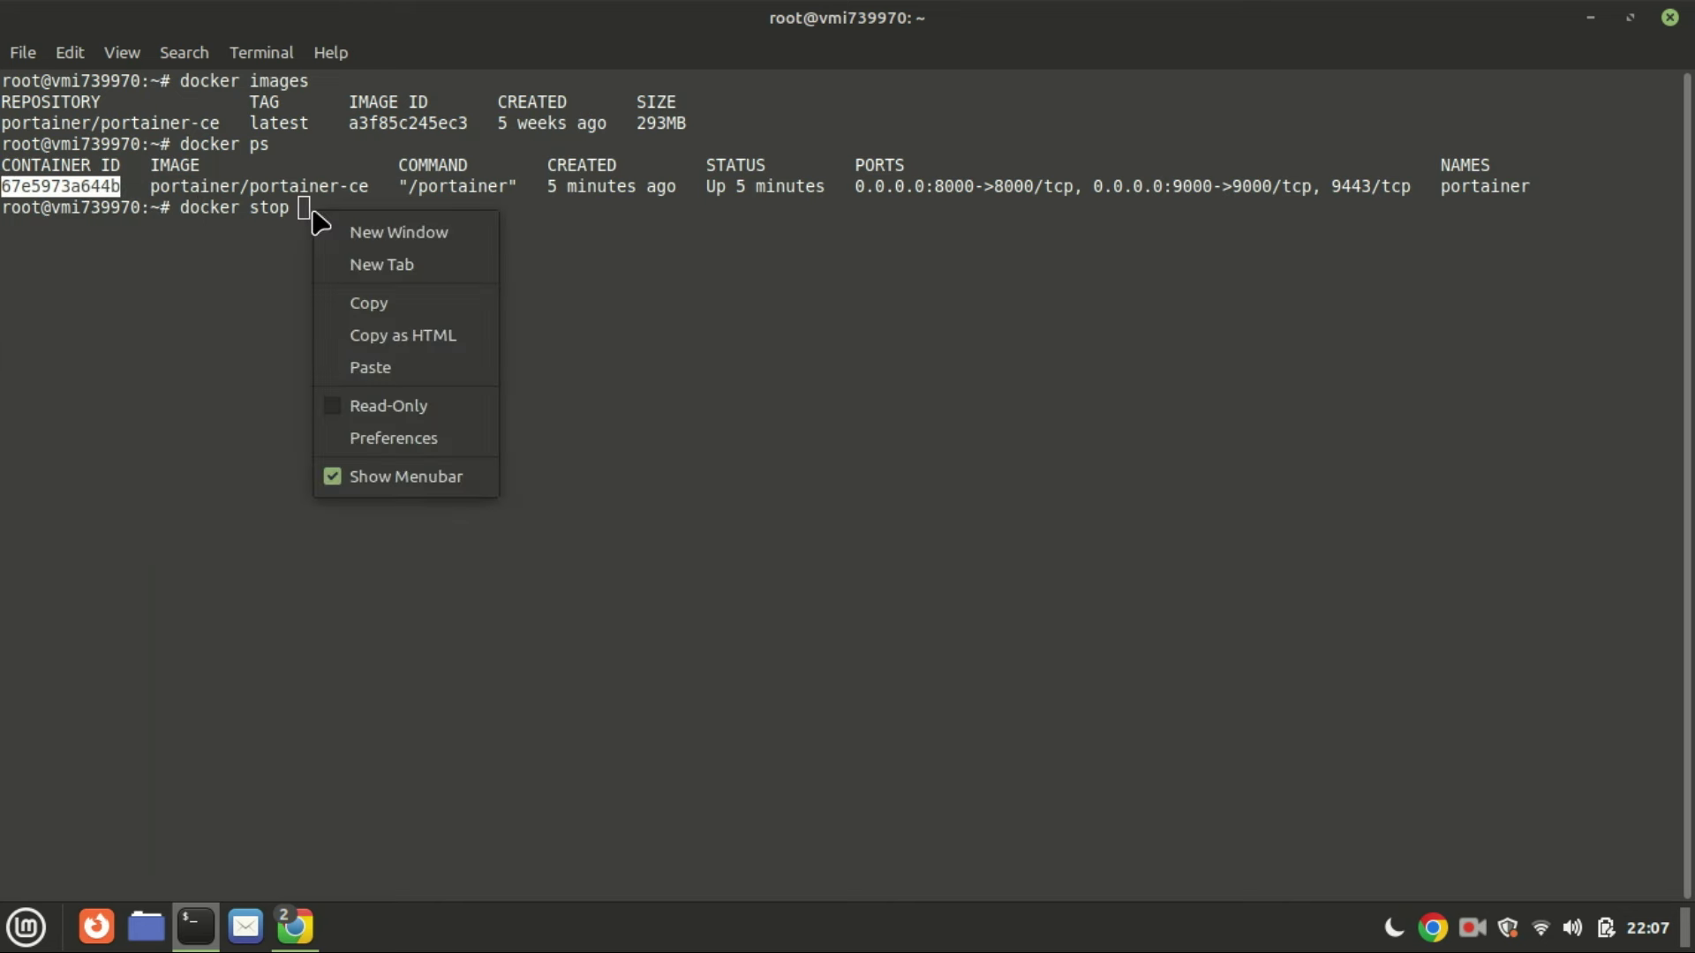
left_click(376, 370)
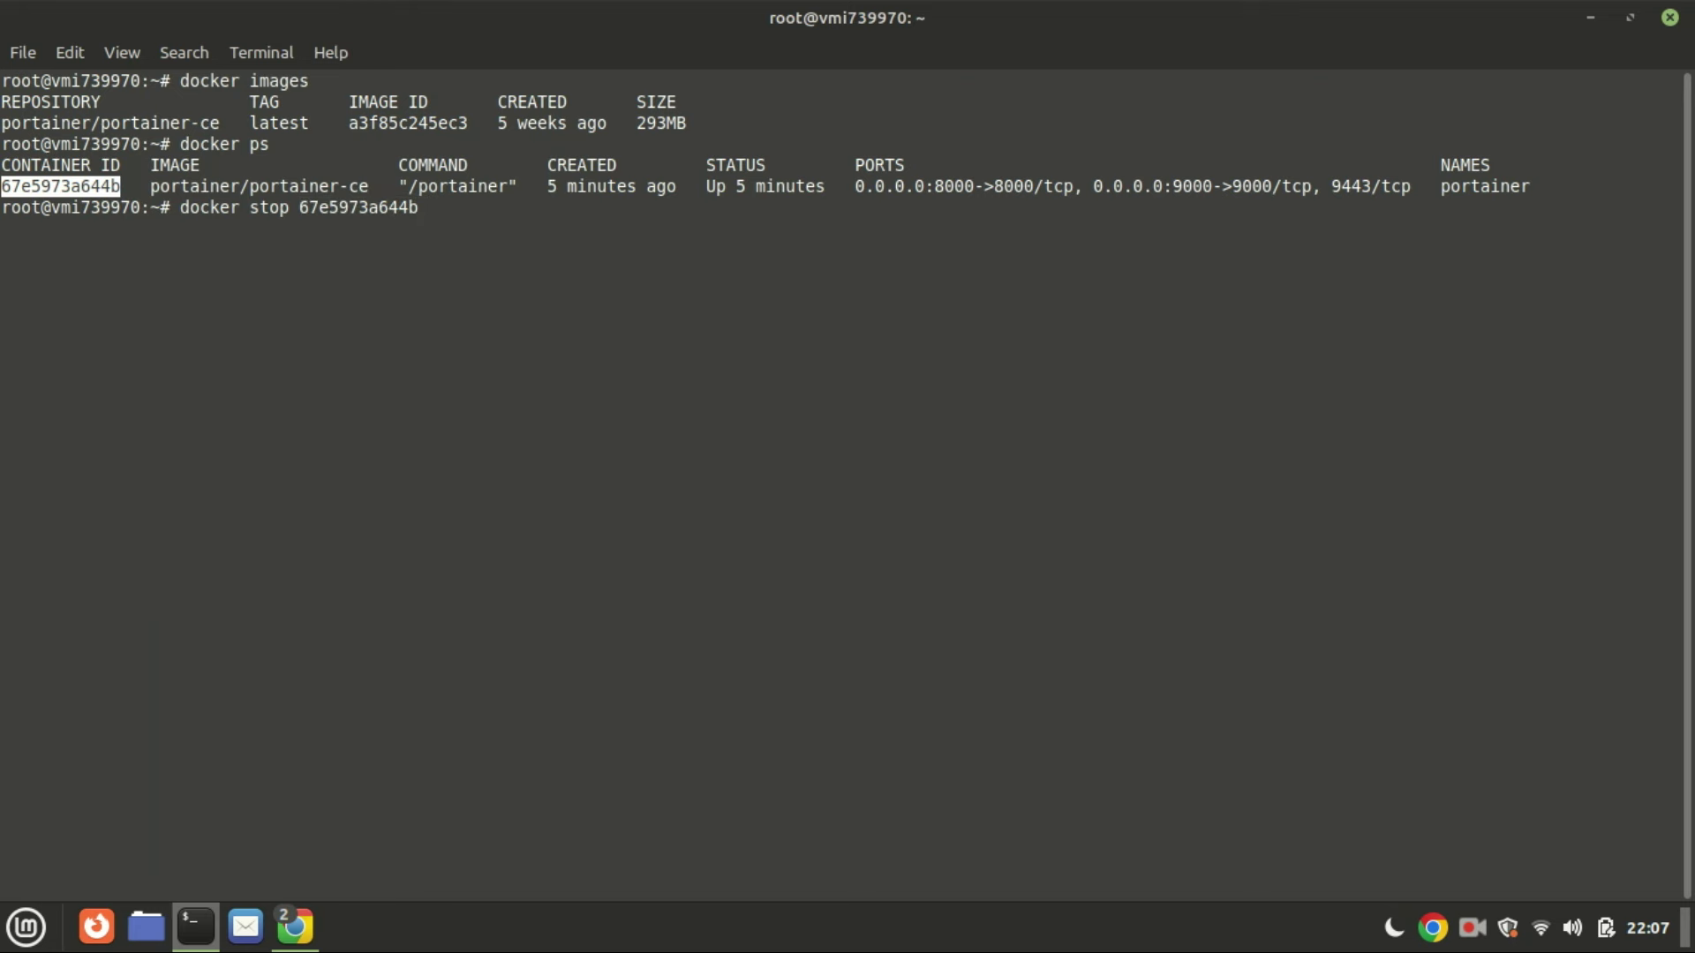
key("Return")
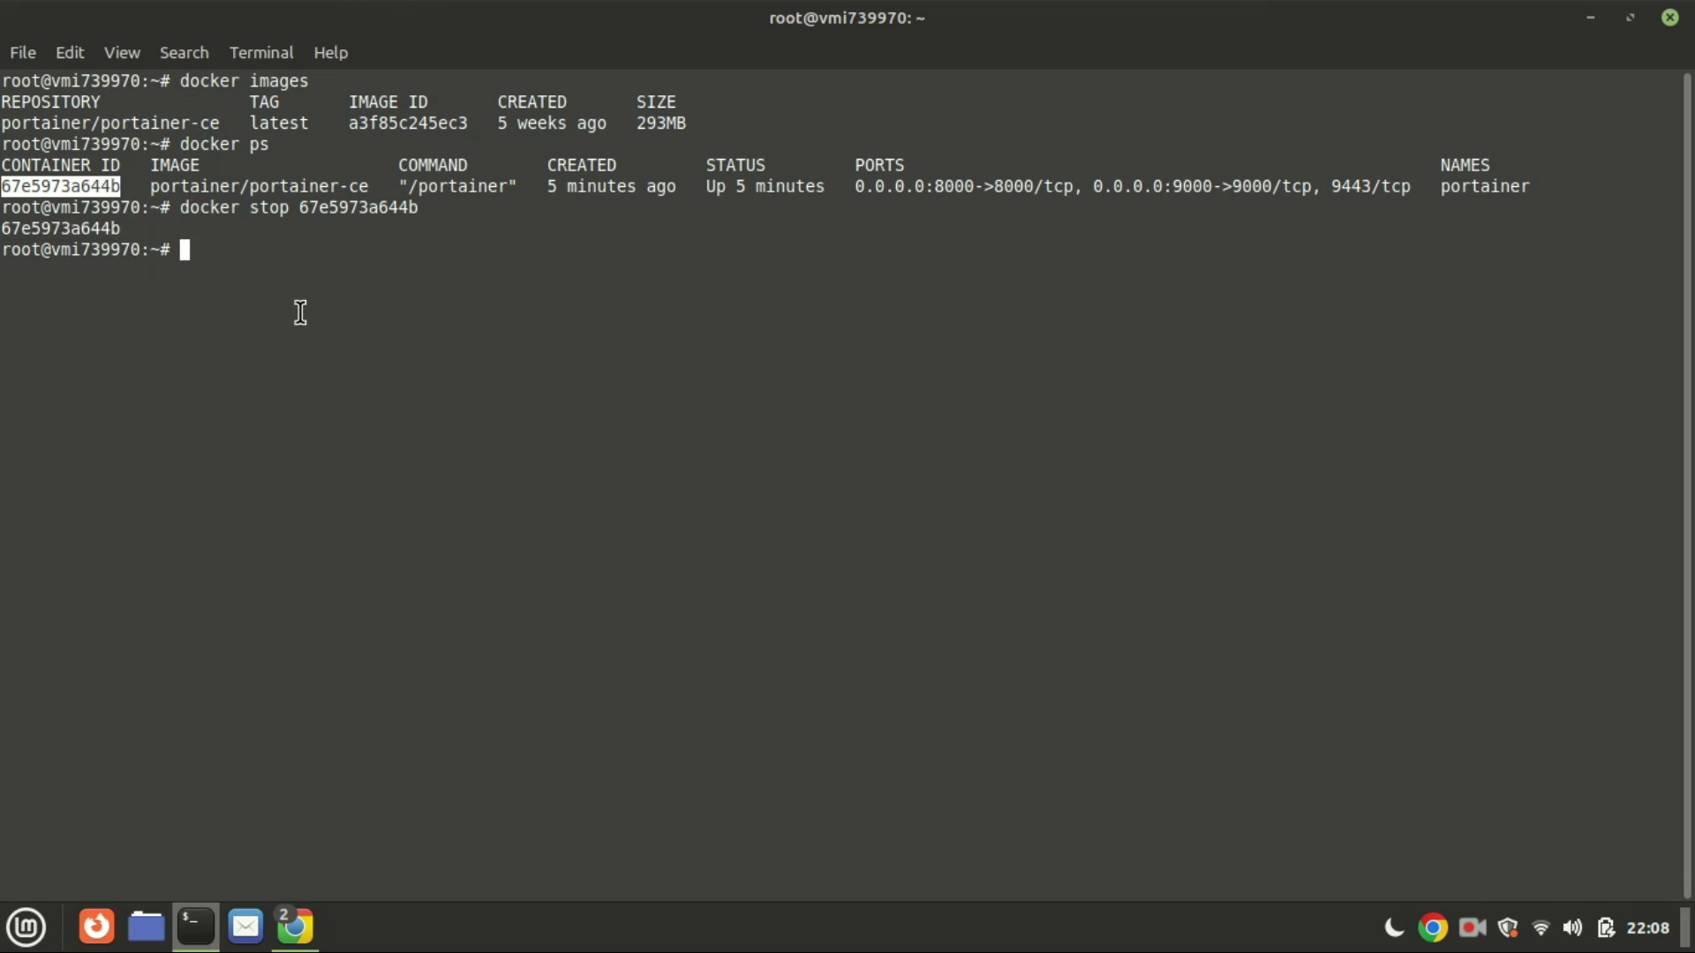
Step: Edit the recalled command into 'docker start 67e5973a644b' and run it
key("Up")
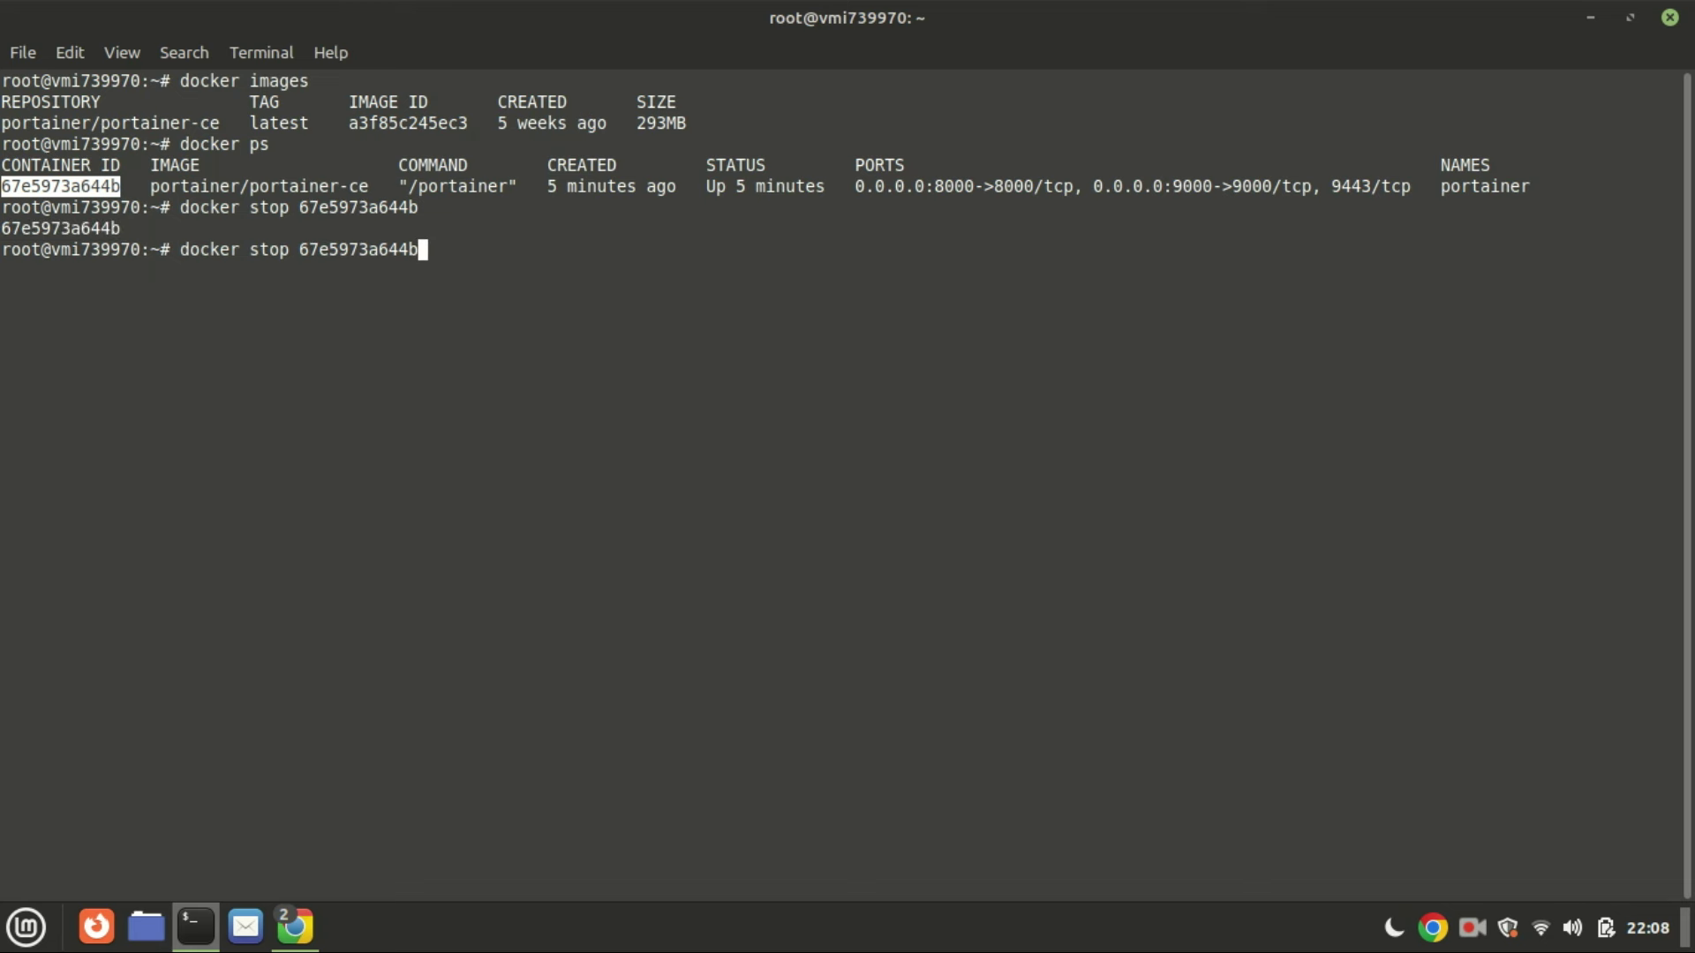
key("Left")
key("Left")
key("Left")
key("Left")
key("Right")
key("BackSpace")
key("BackSpace")
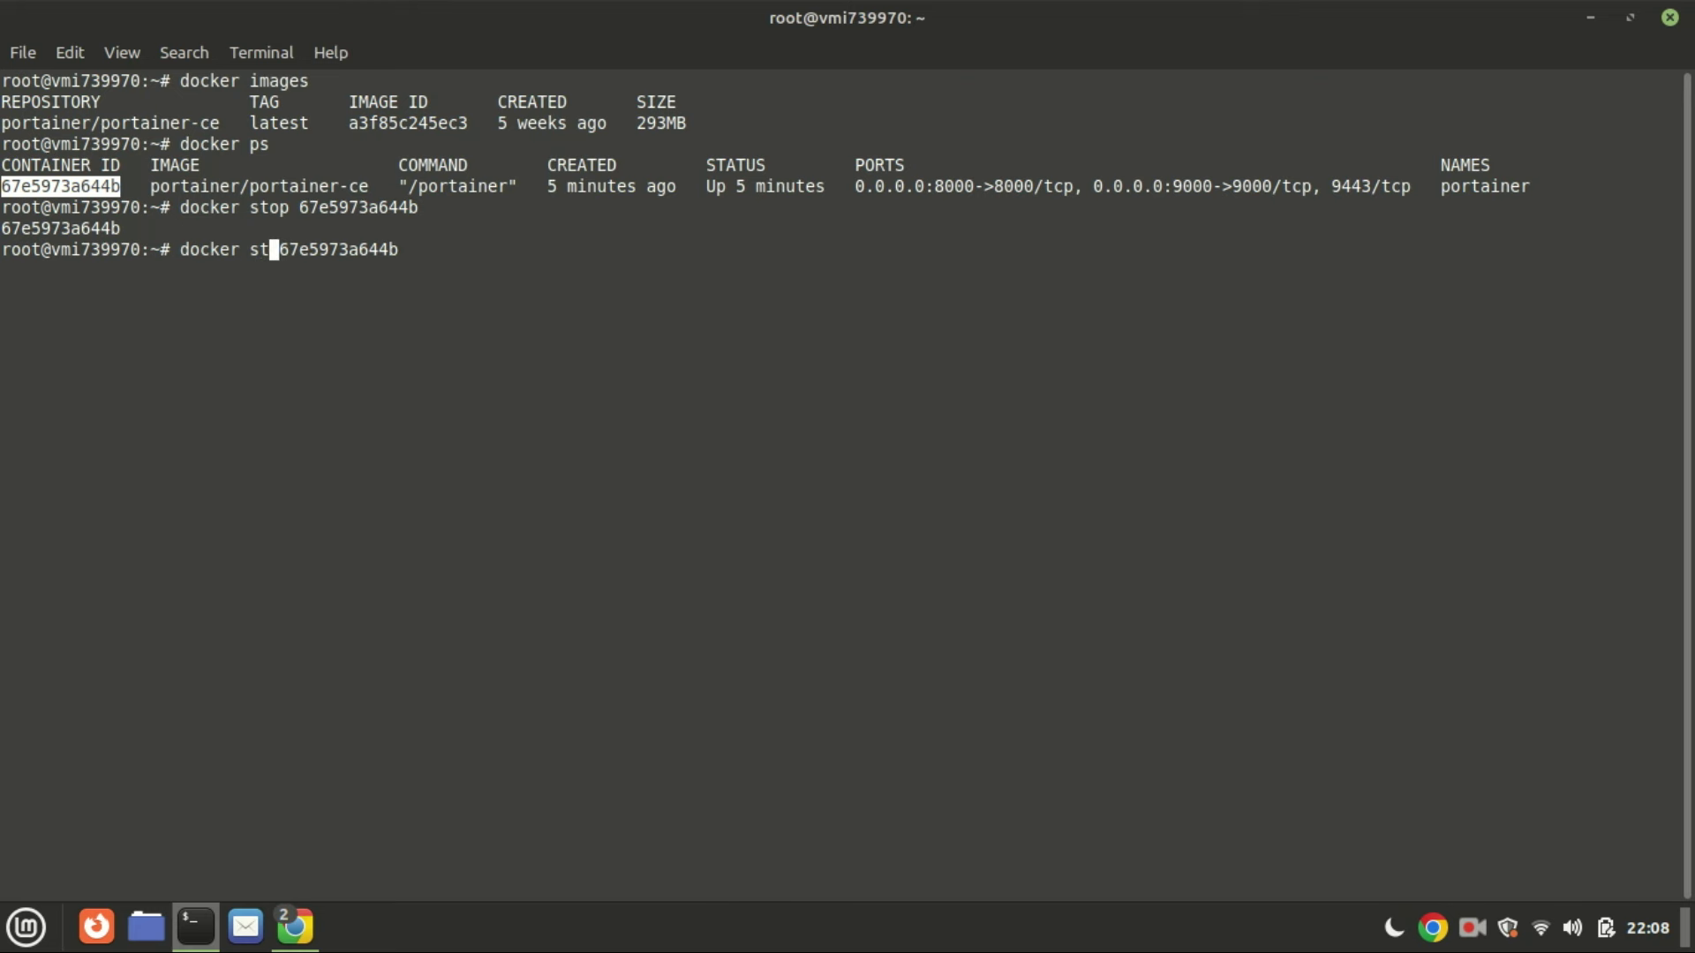
type("a")
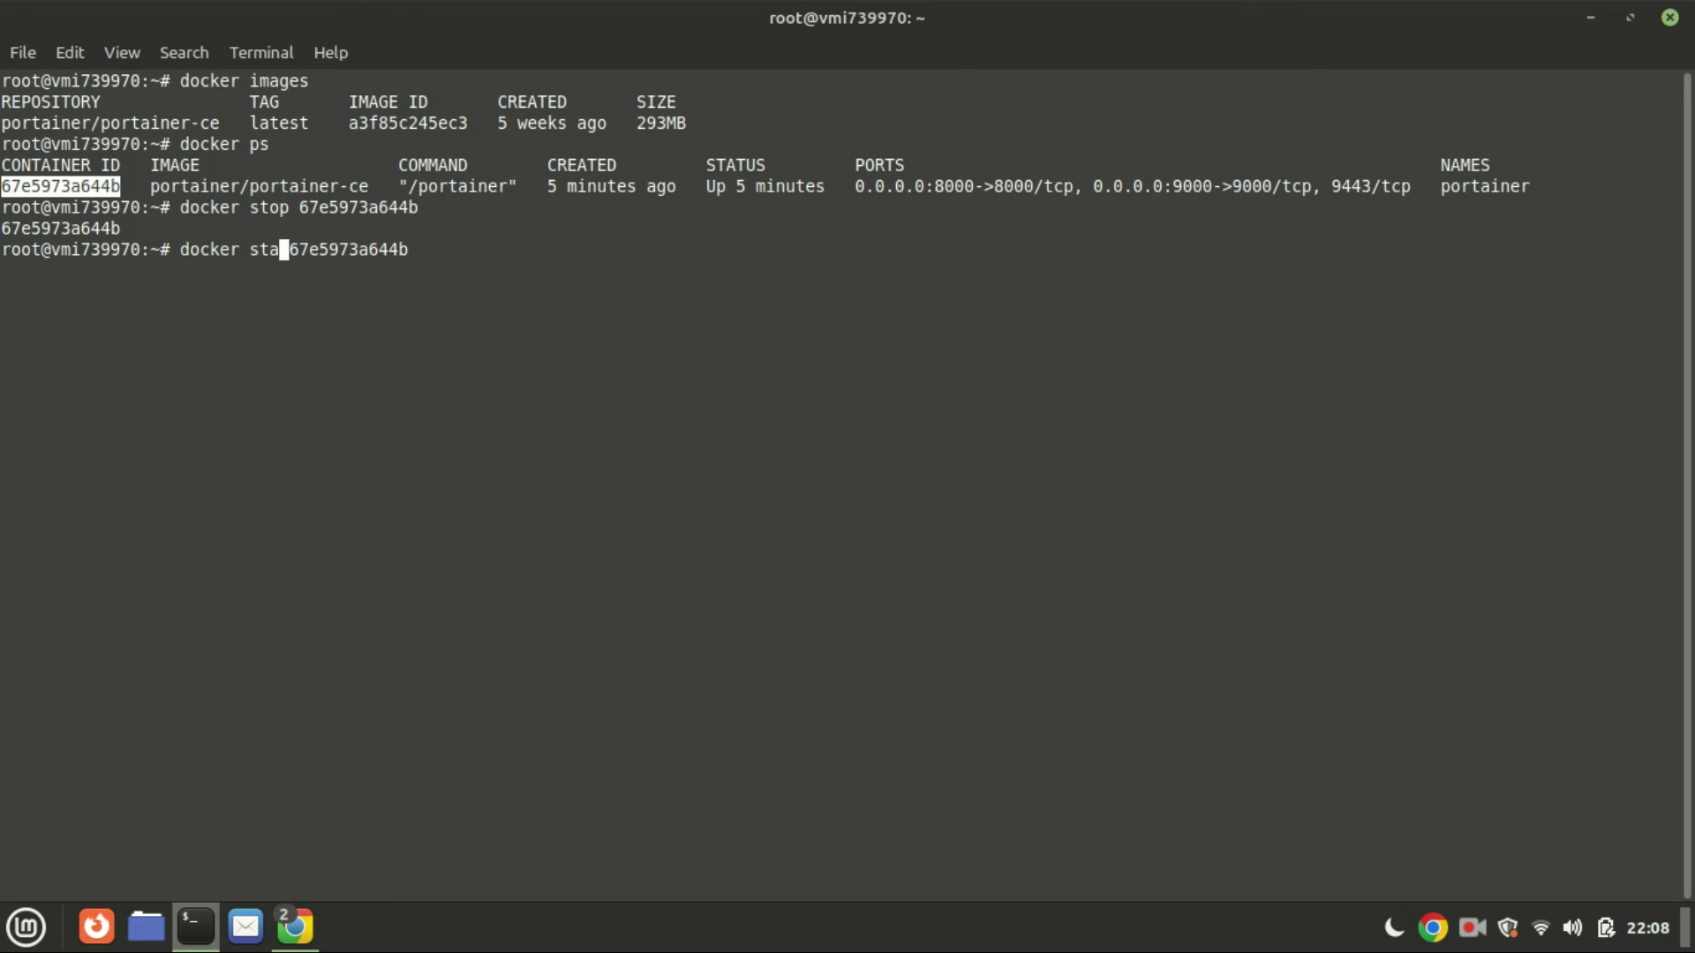
type("rt")
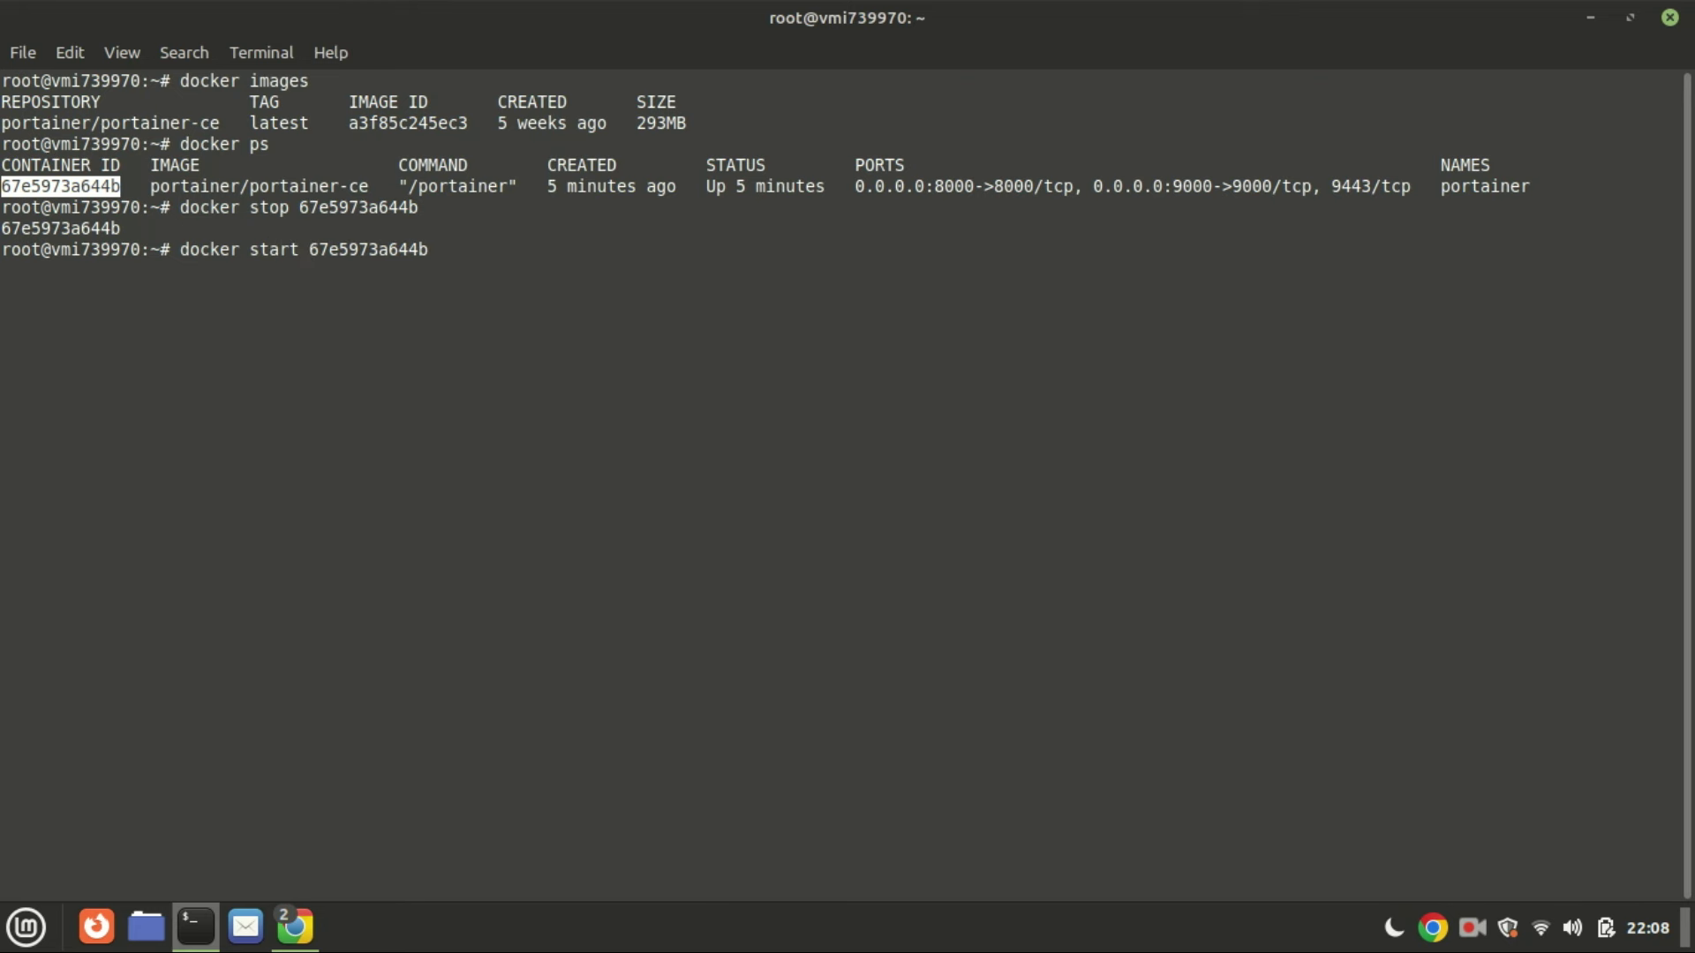
key("Right")
key("Right")
key("Right")
key("Right")
key("Return")
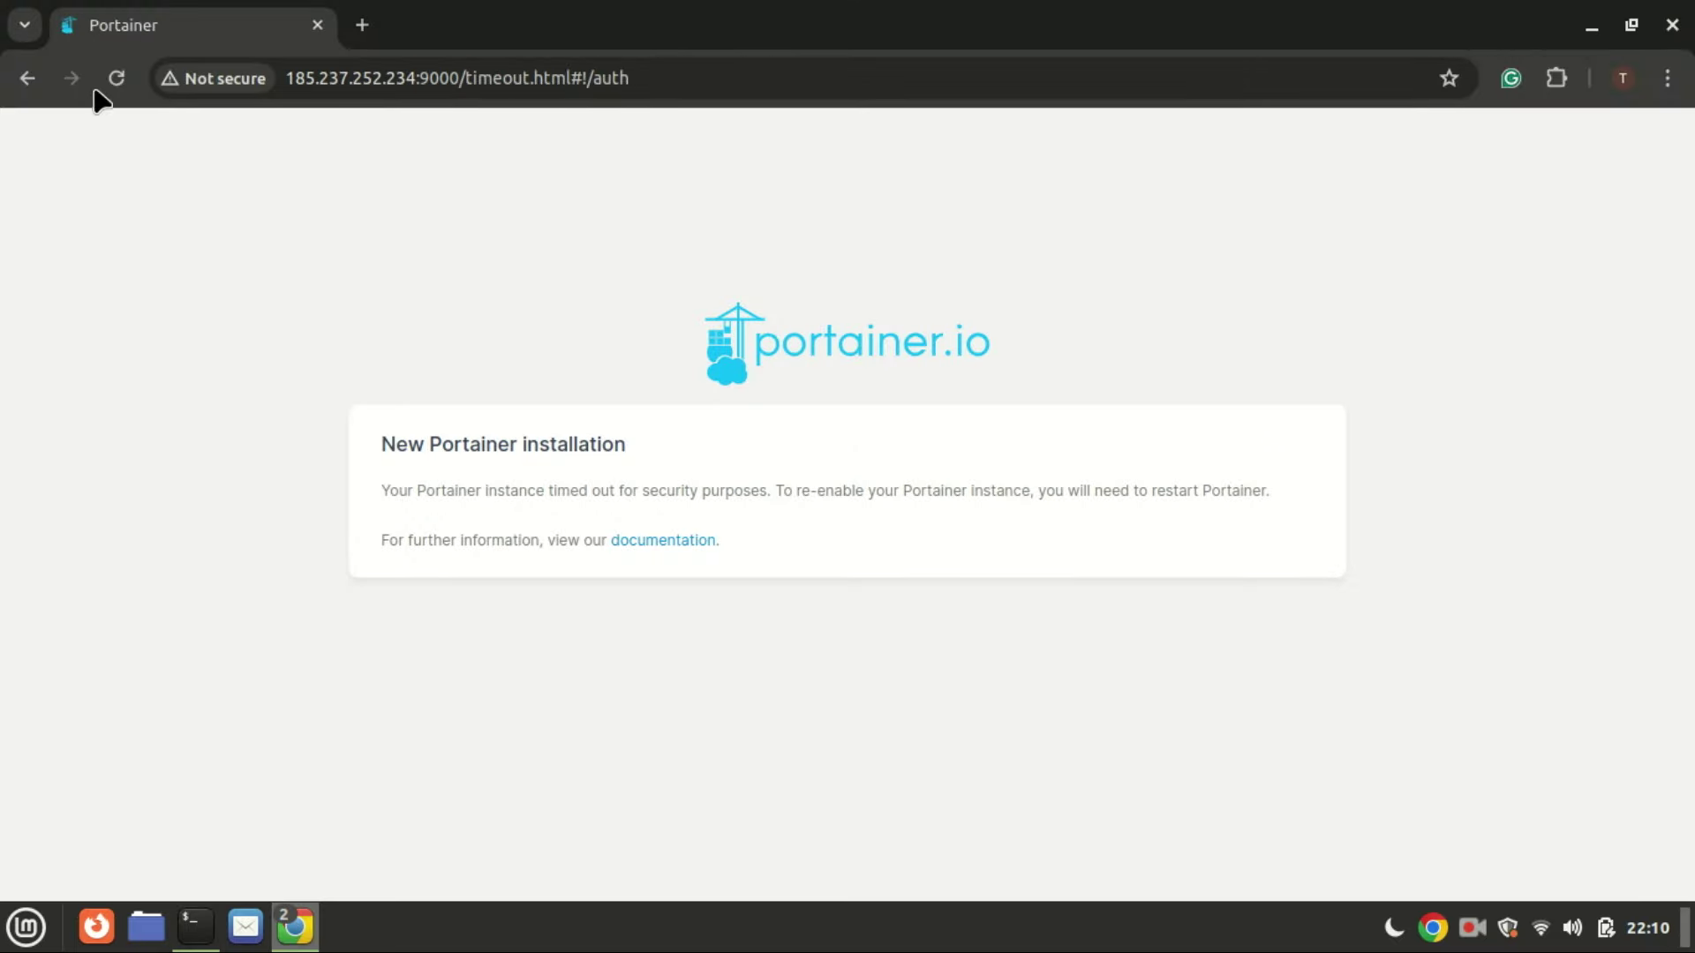
Step: Reload the timed-out Portainer page, enter and confirm the admin password, and create the user
left_click(120, 79)
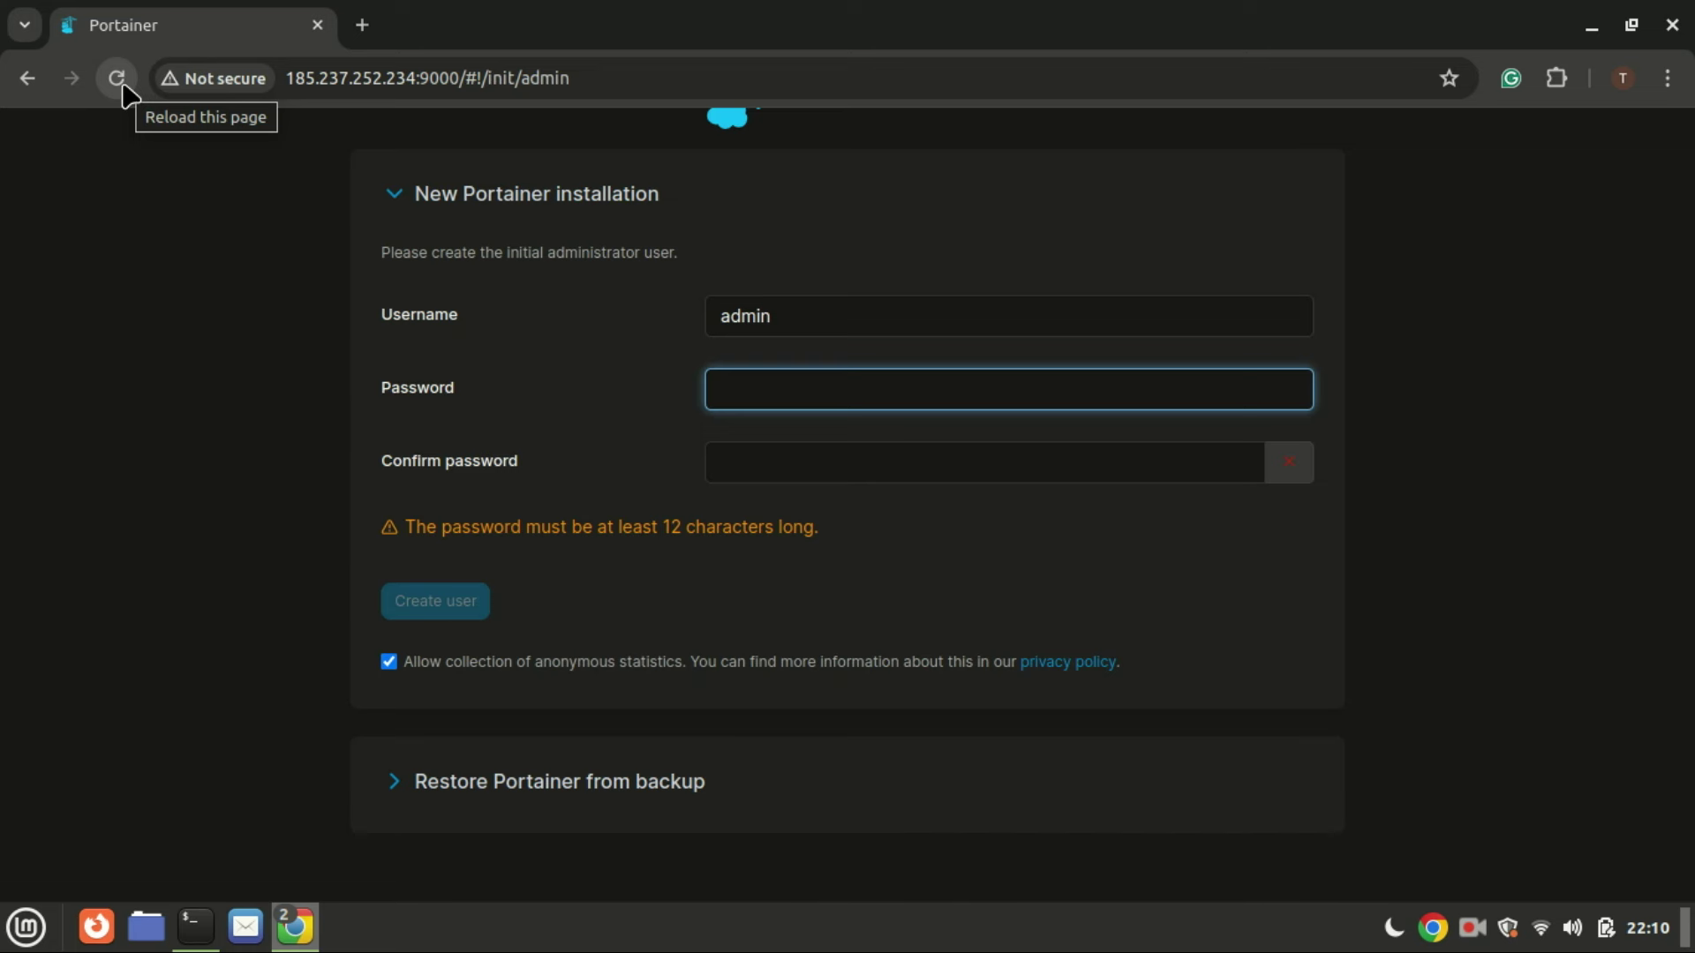
type("••")
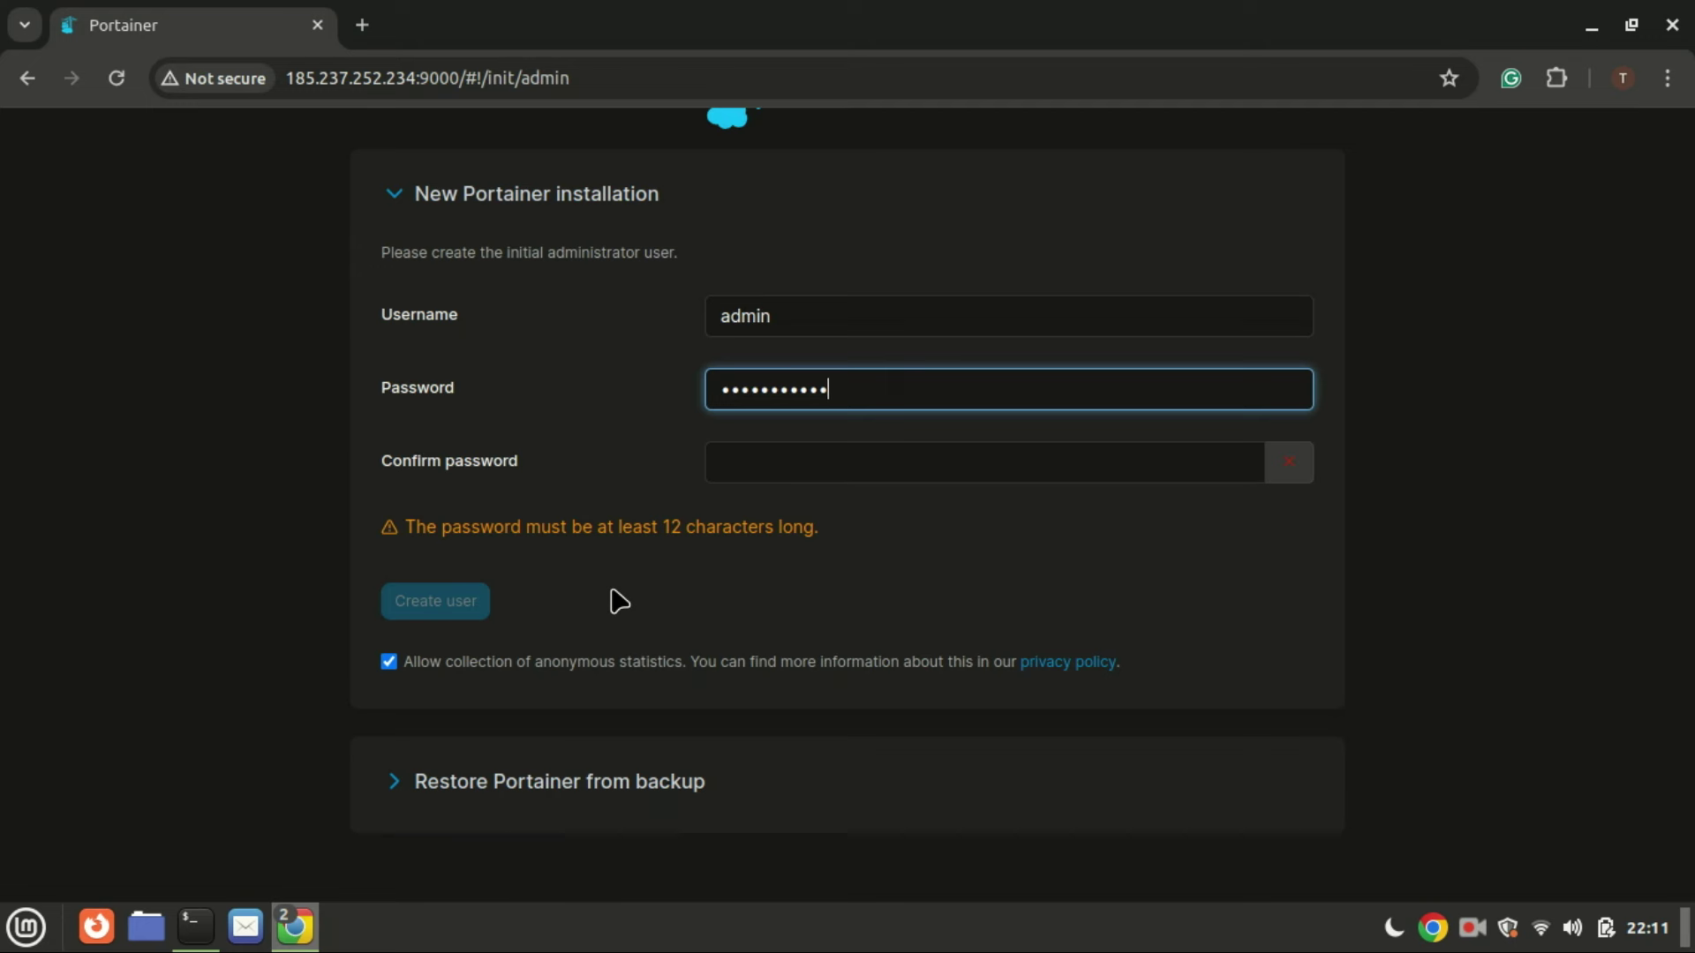
left_click(761, 459)
type("••")
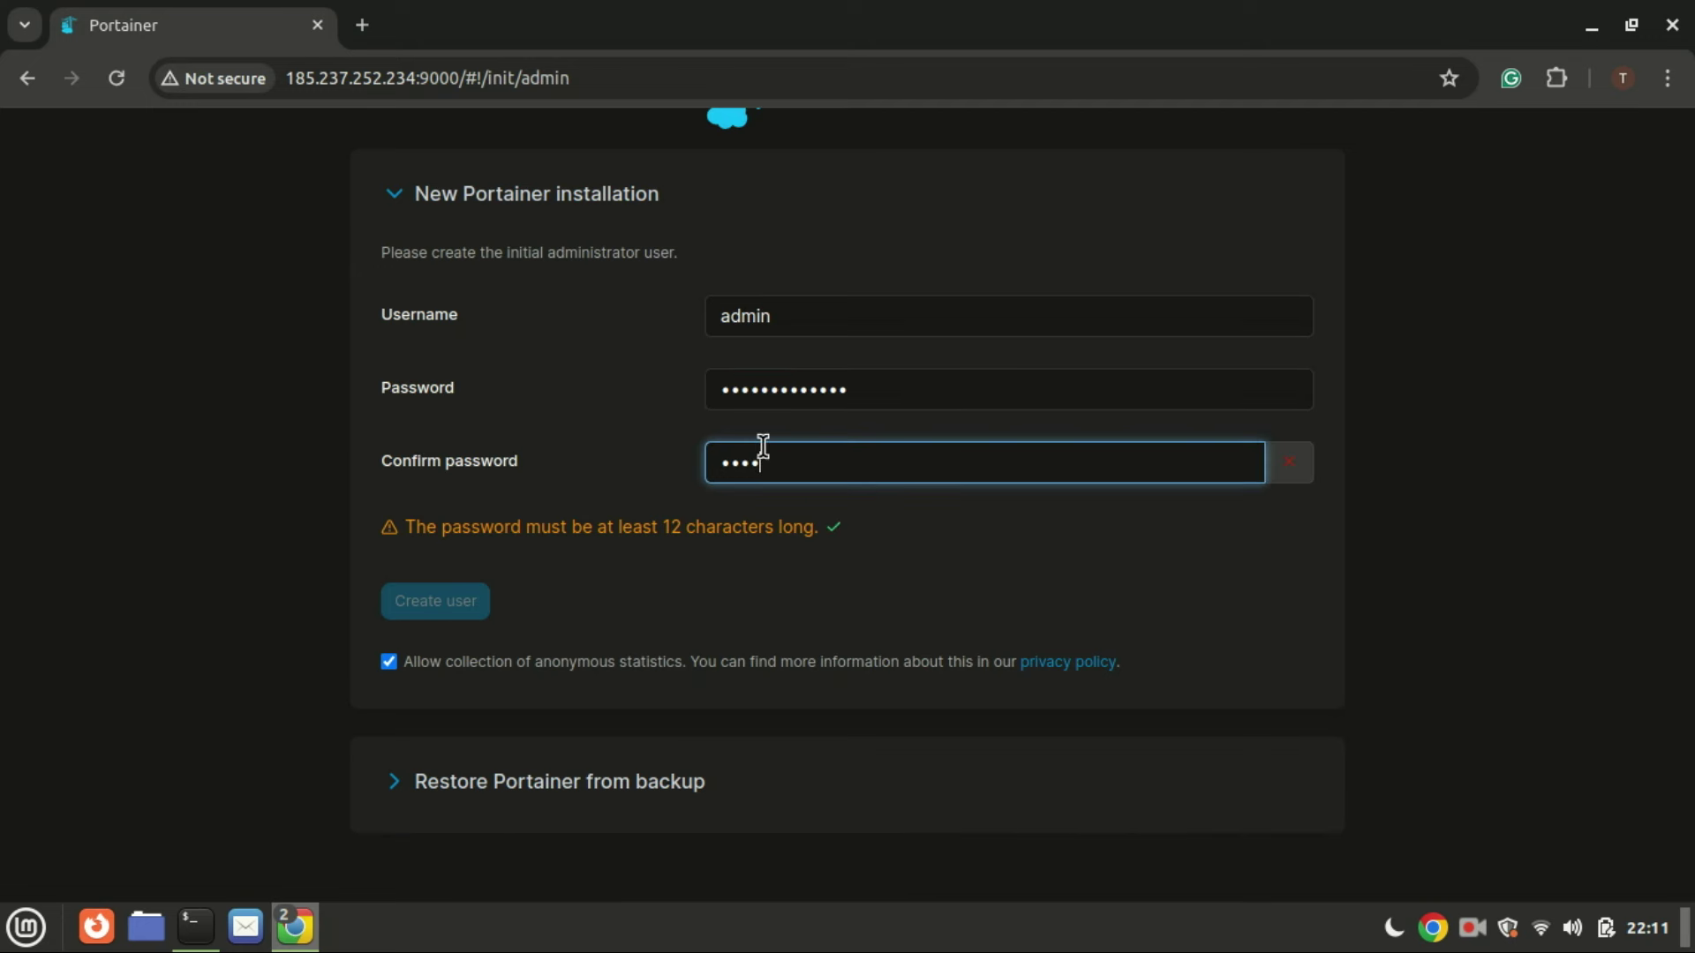
type("••")
type("•")
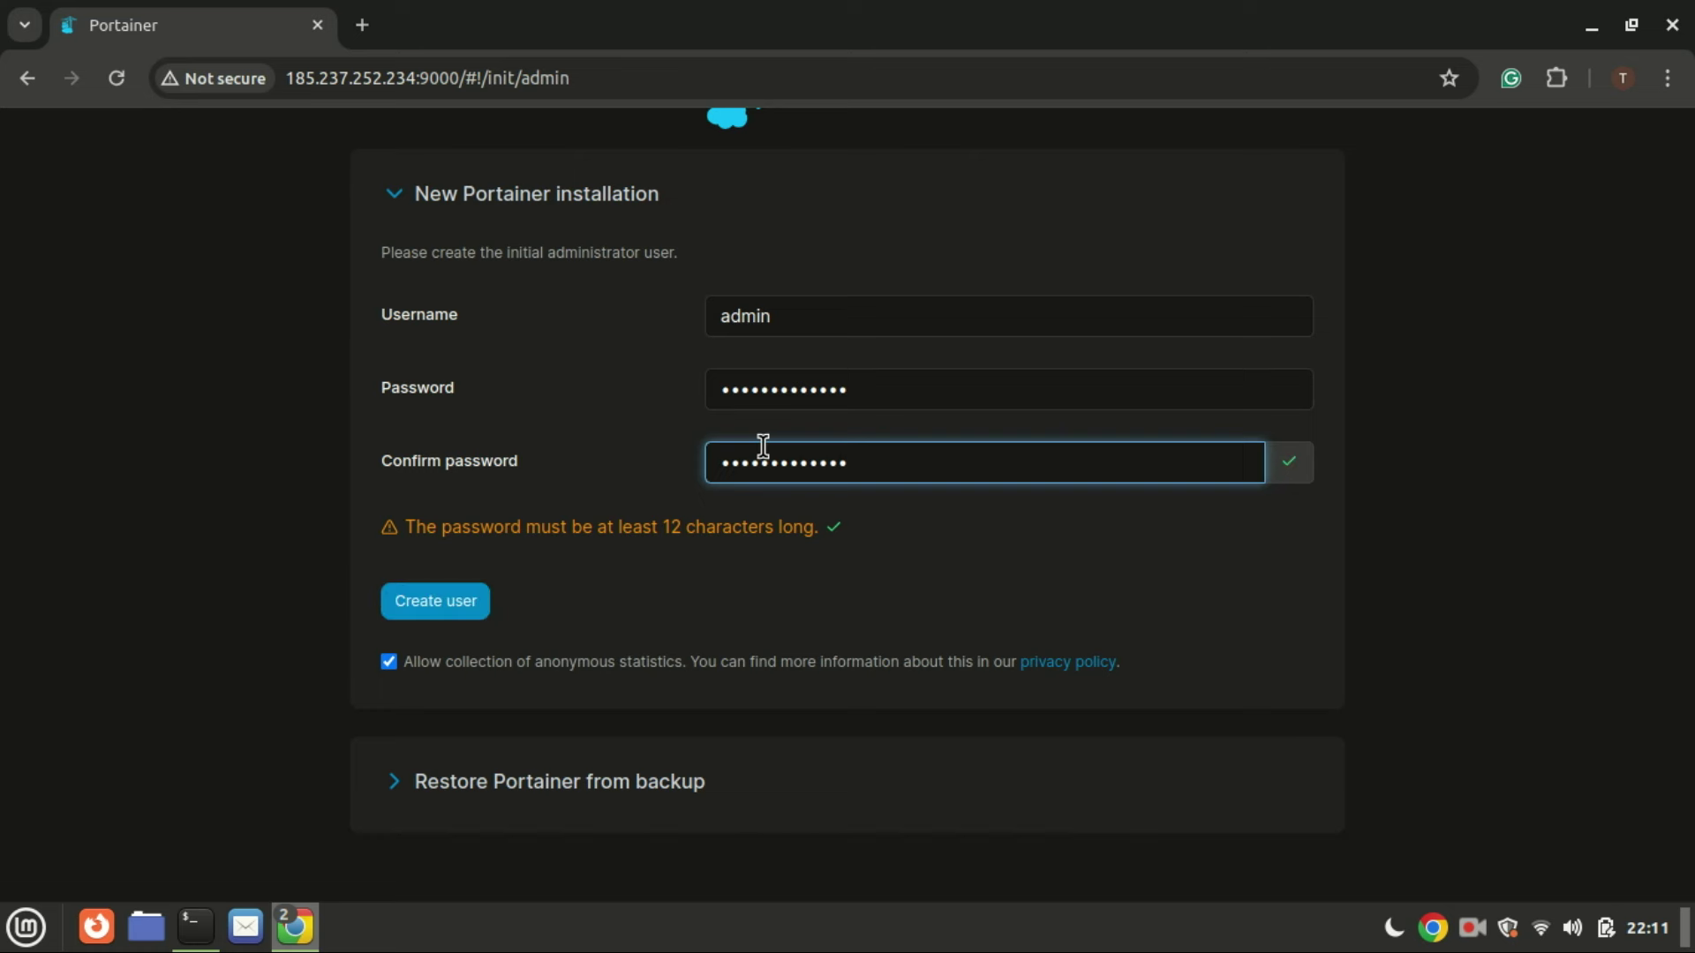
left_click(435, 600)
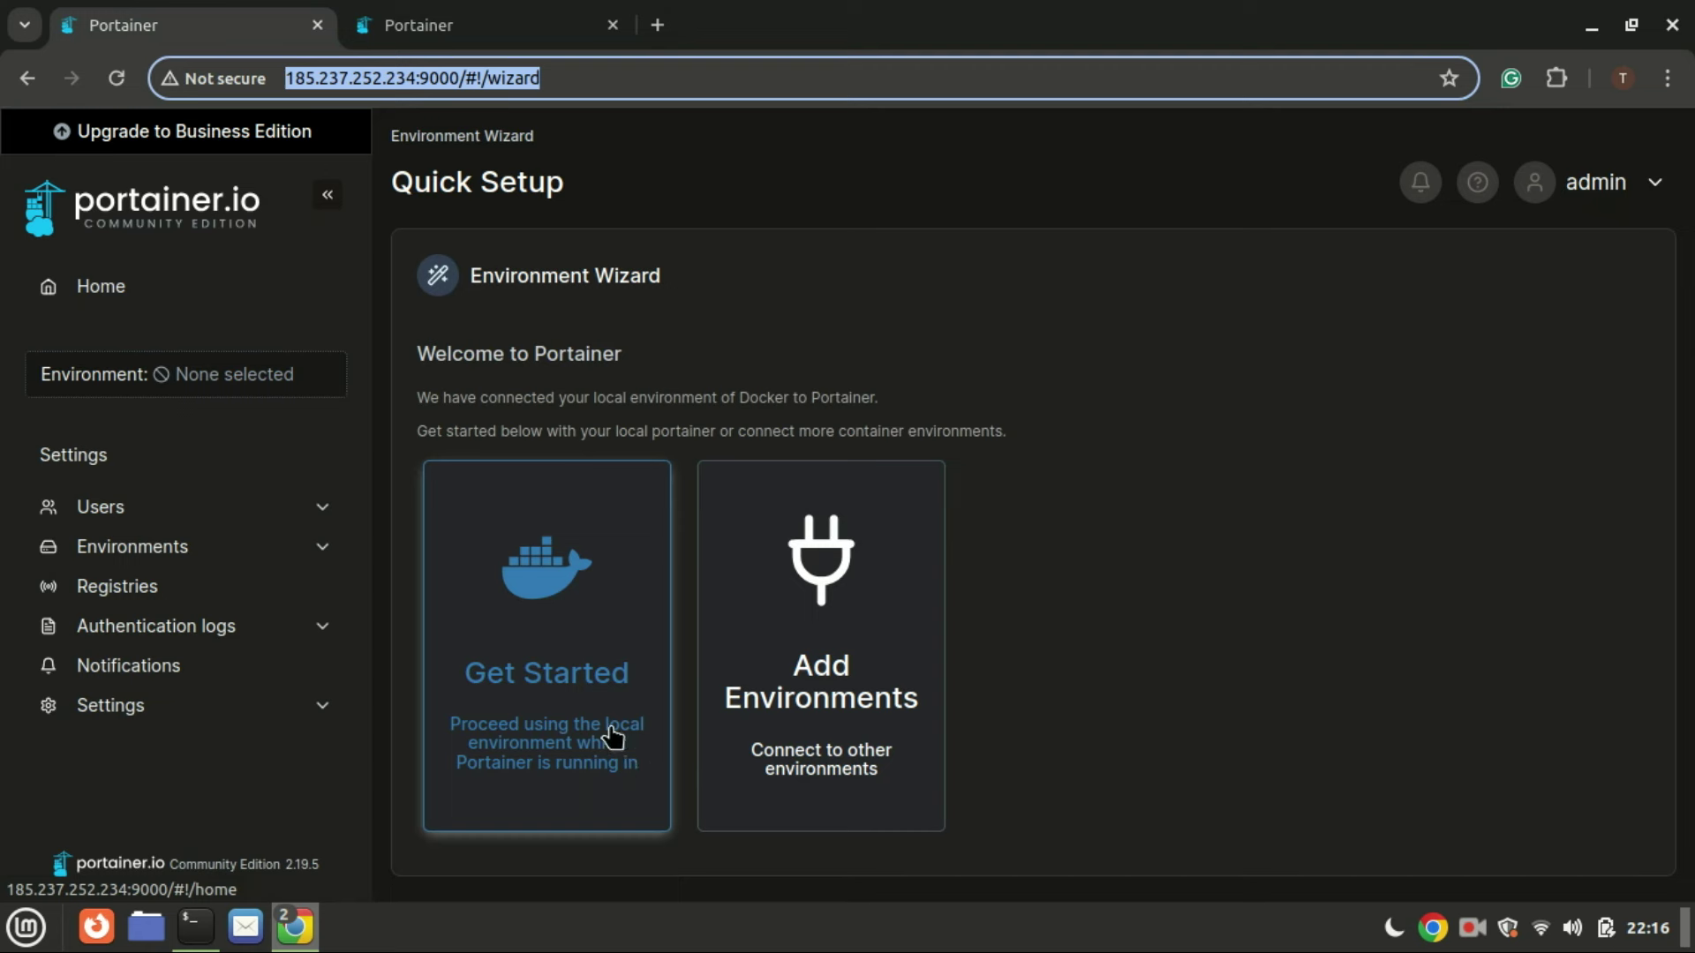
Step: Get started with the local Docker environment and show its Containers list
left_click(568, 655)
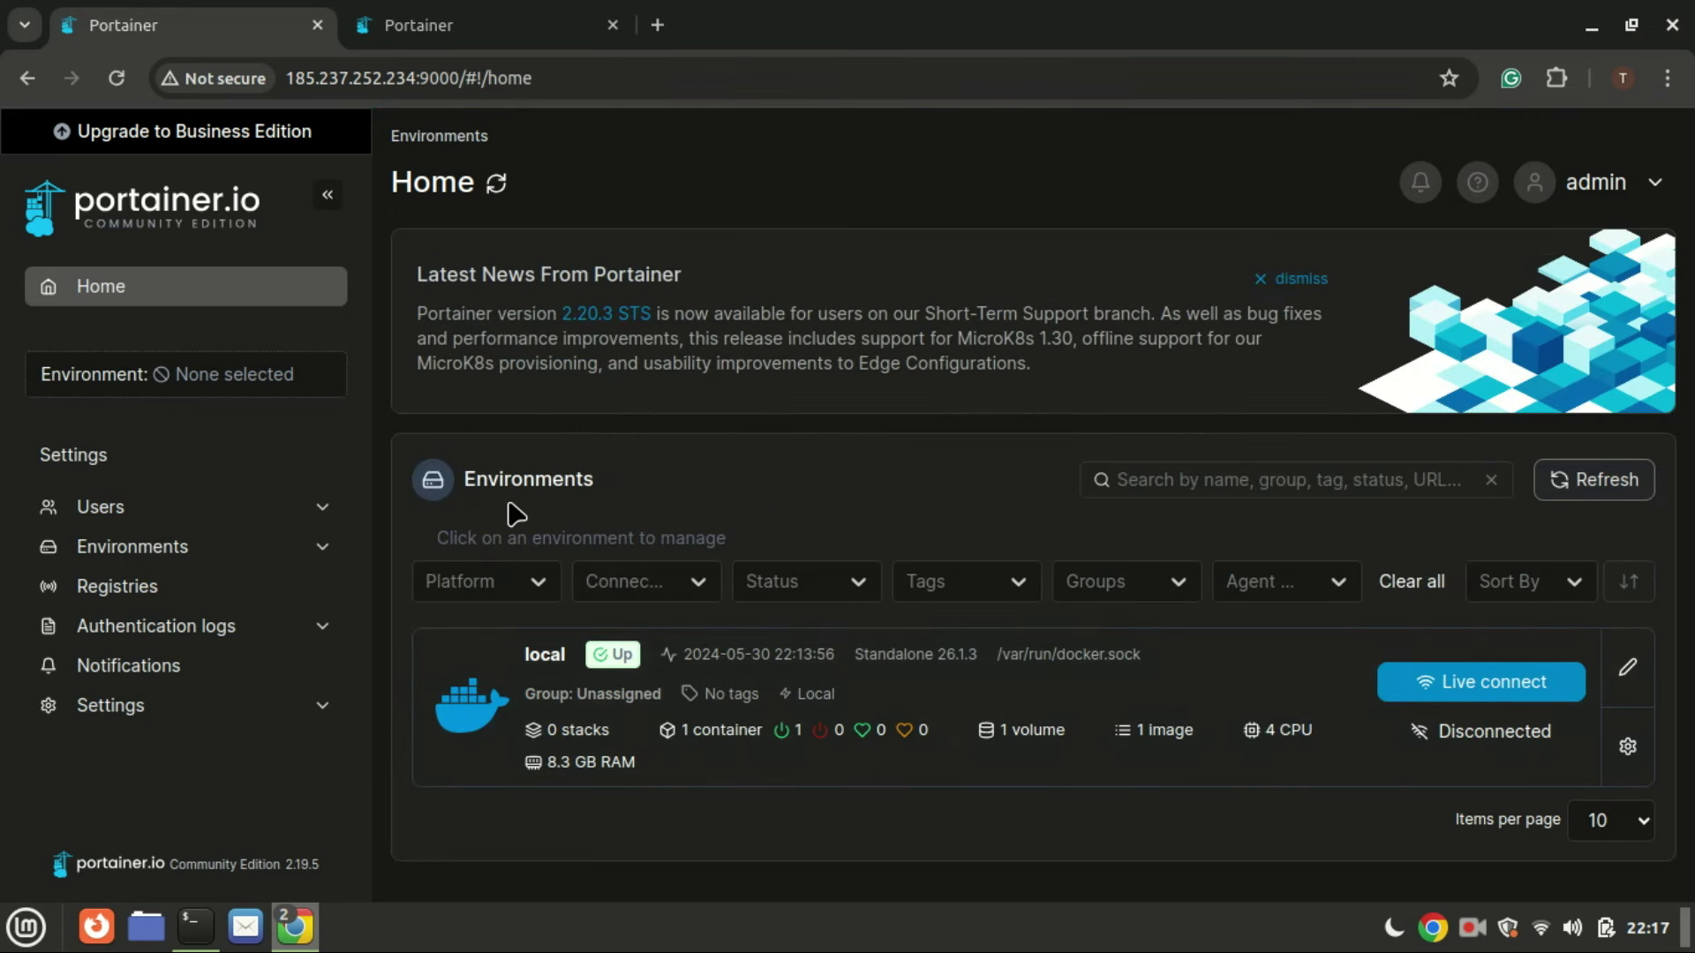
left_click(451, 24)
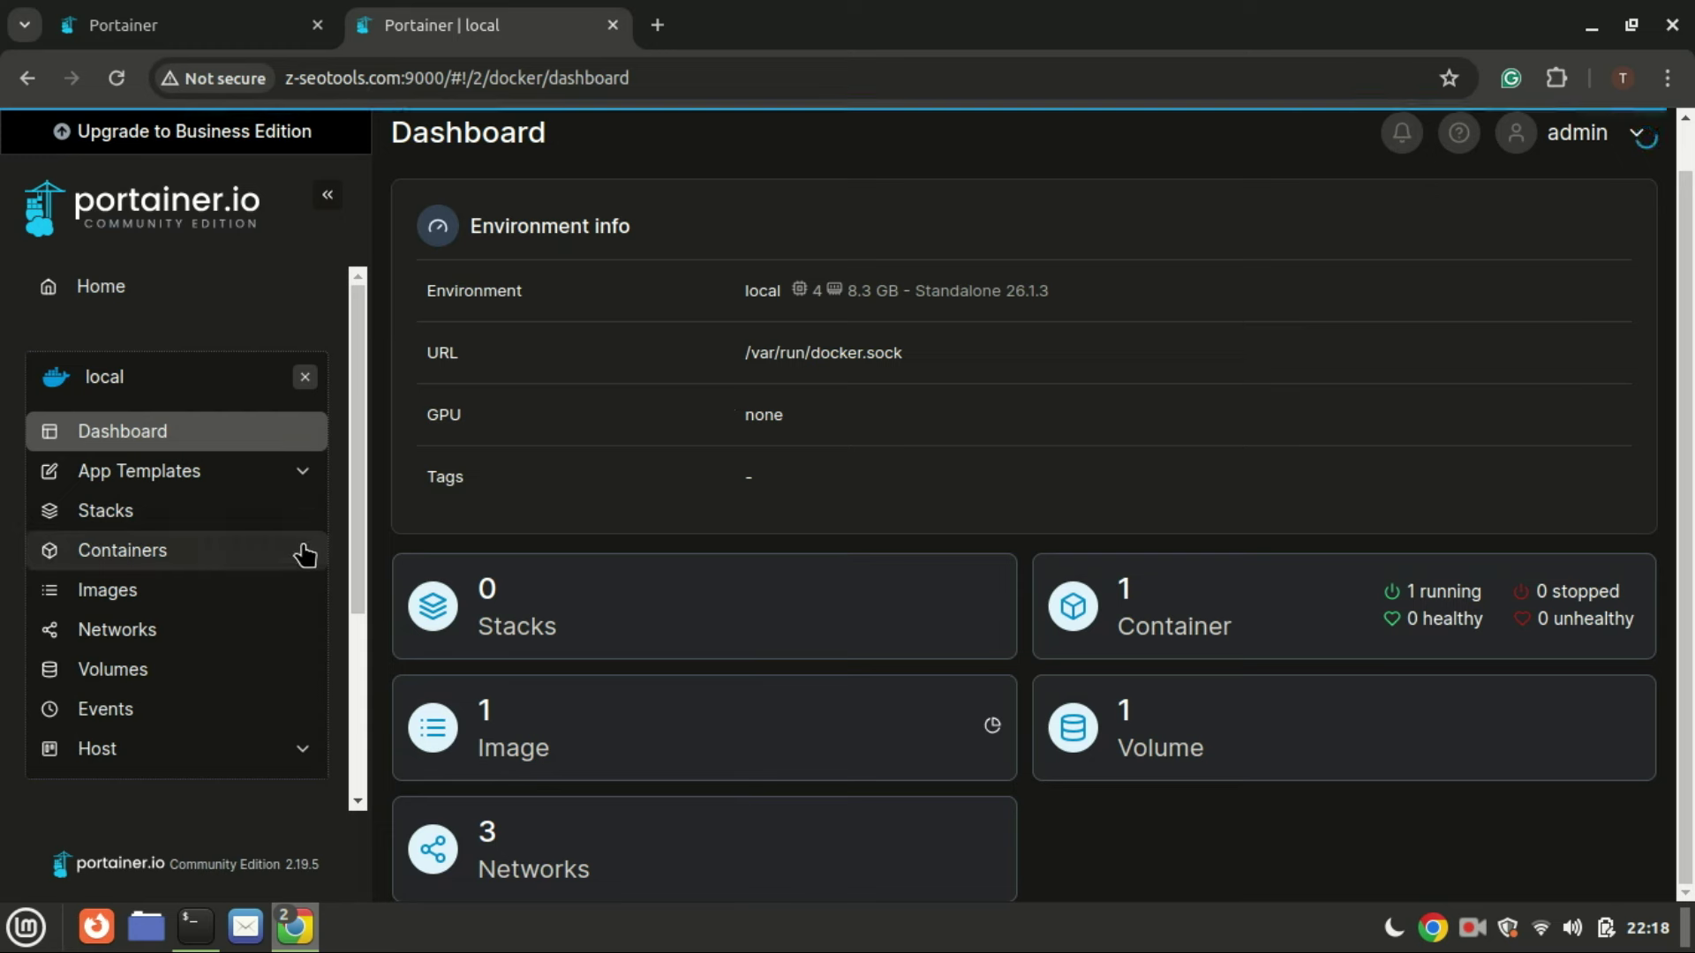
left_click(173, 556)
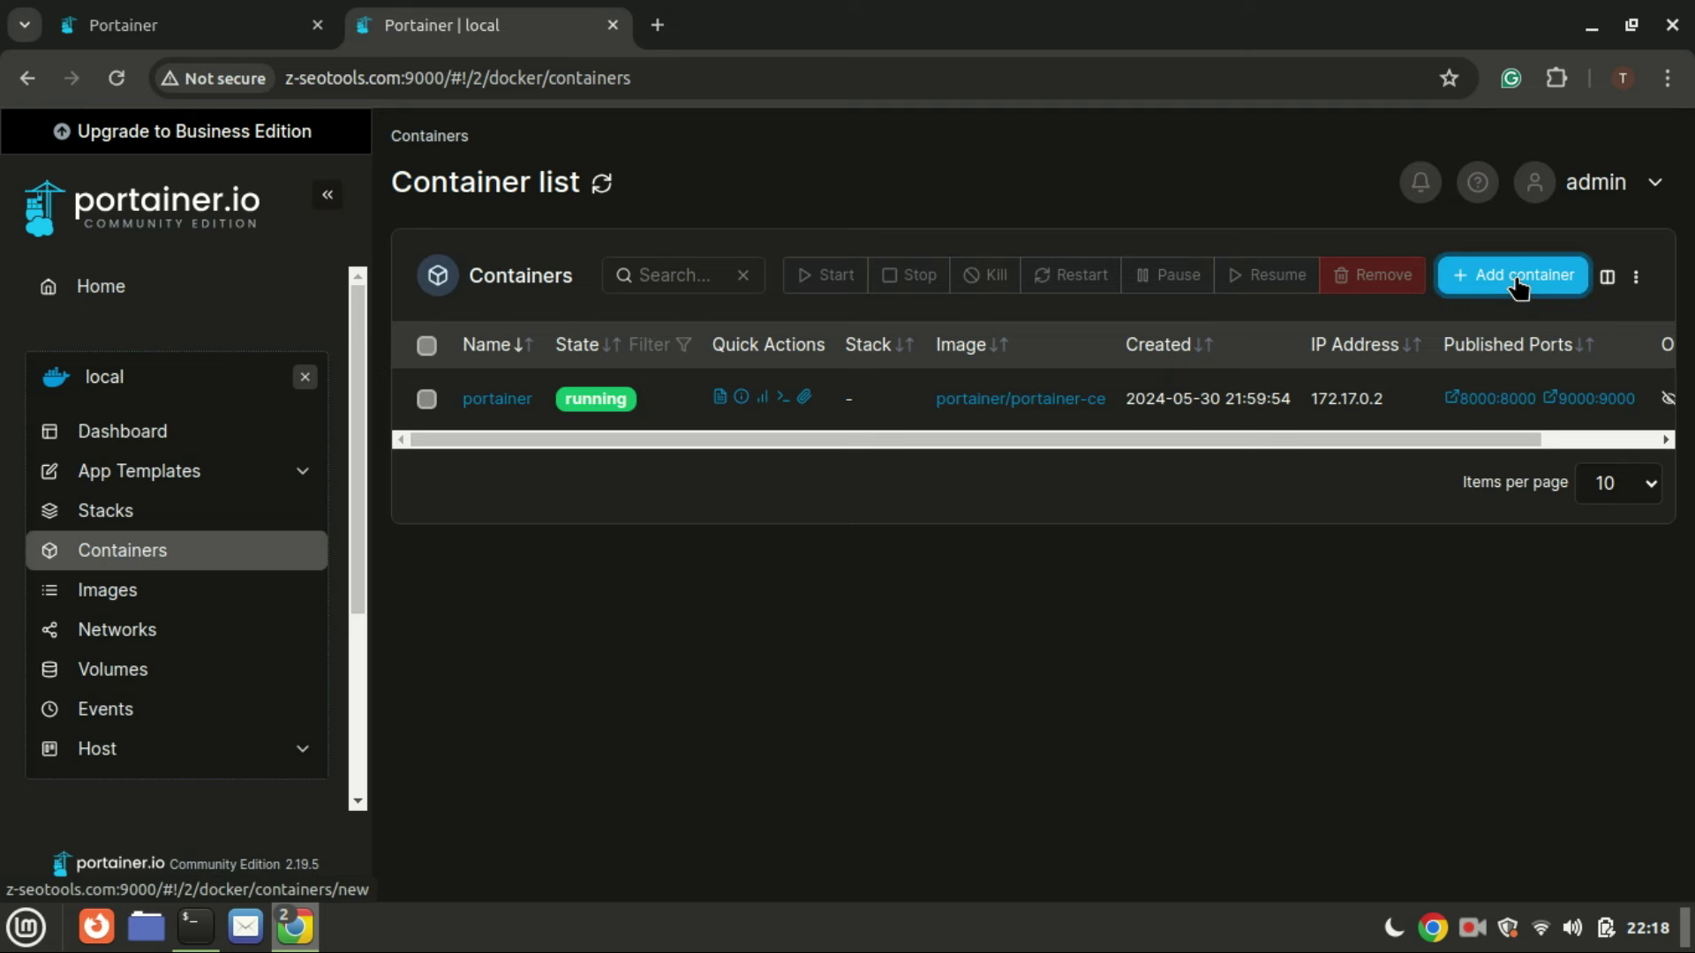
Step: Start adding a new container and focus its Name field
left_click(1519, 281)
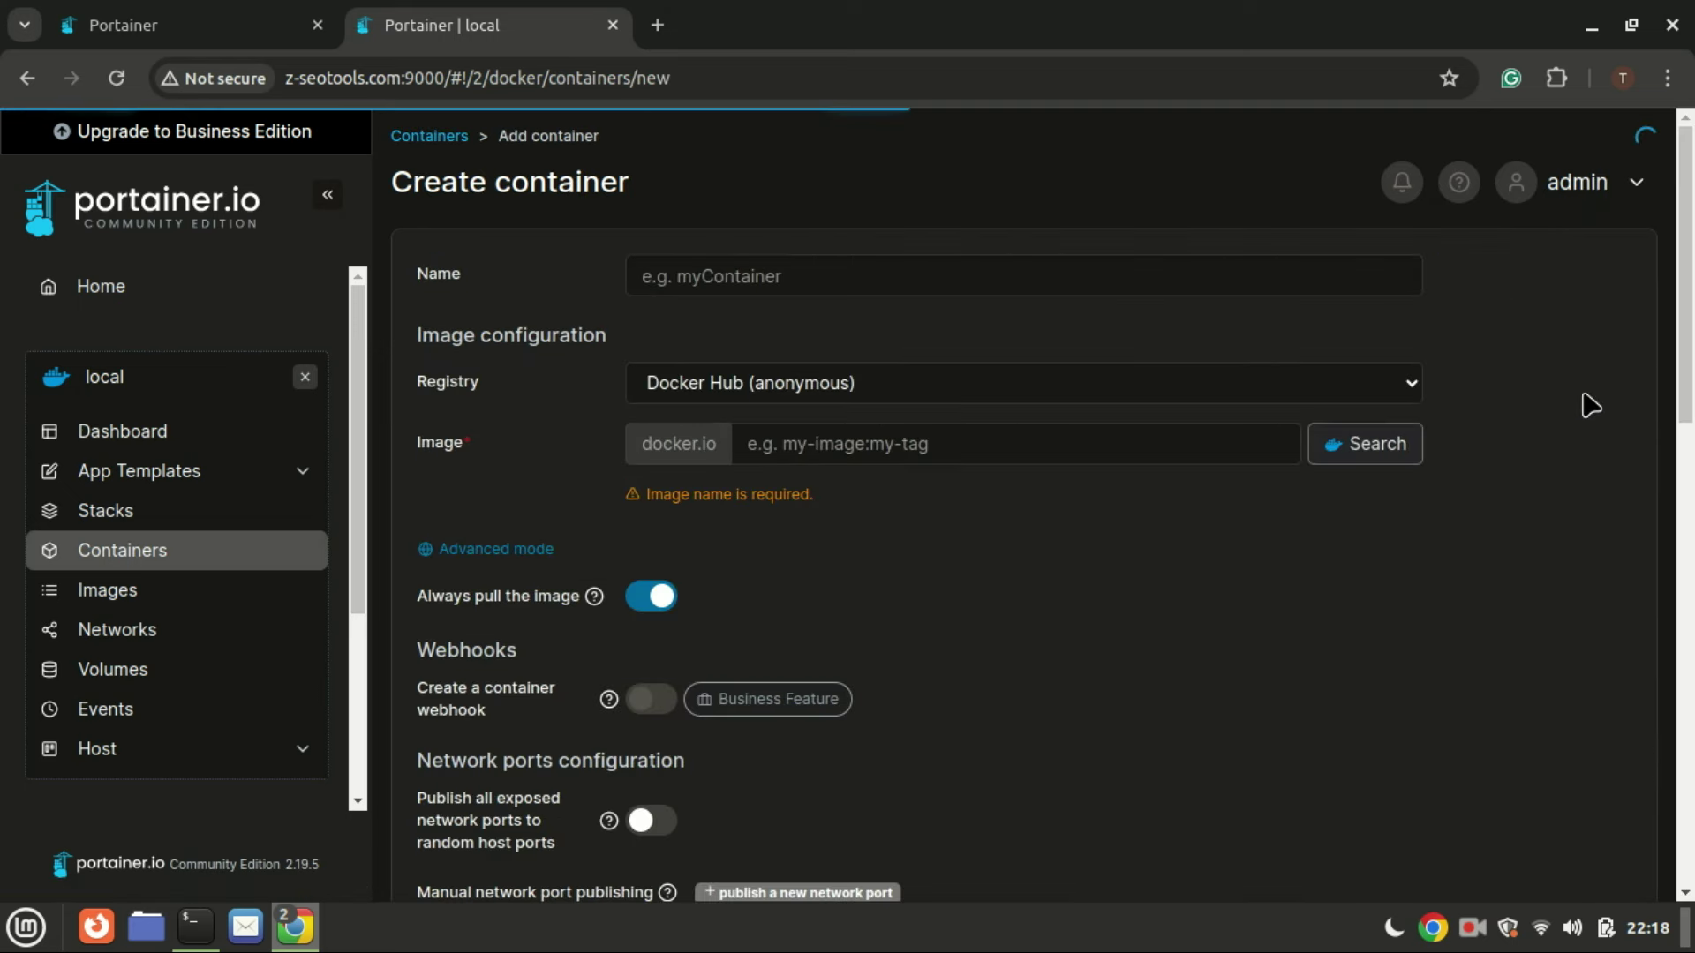
left_click(794, 275)
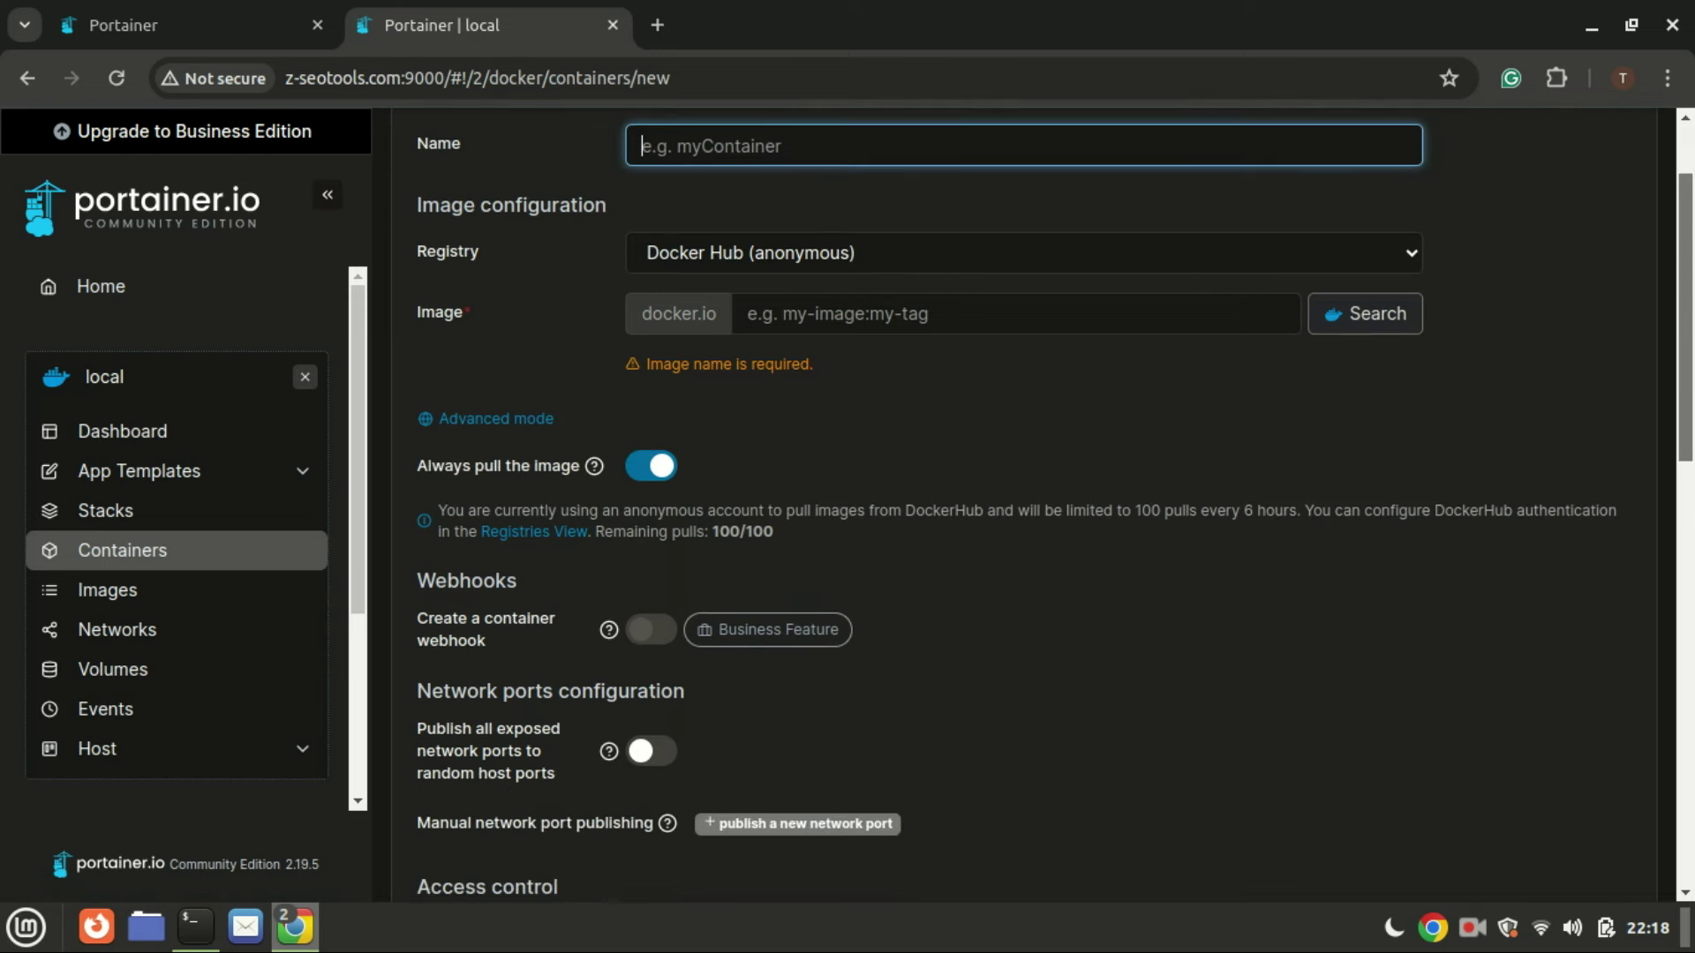
scroll(1034, 530, "down", 5)
scroll(1033, 530, "down", 3)
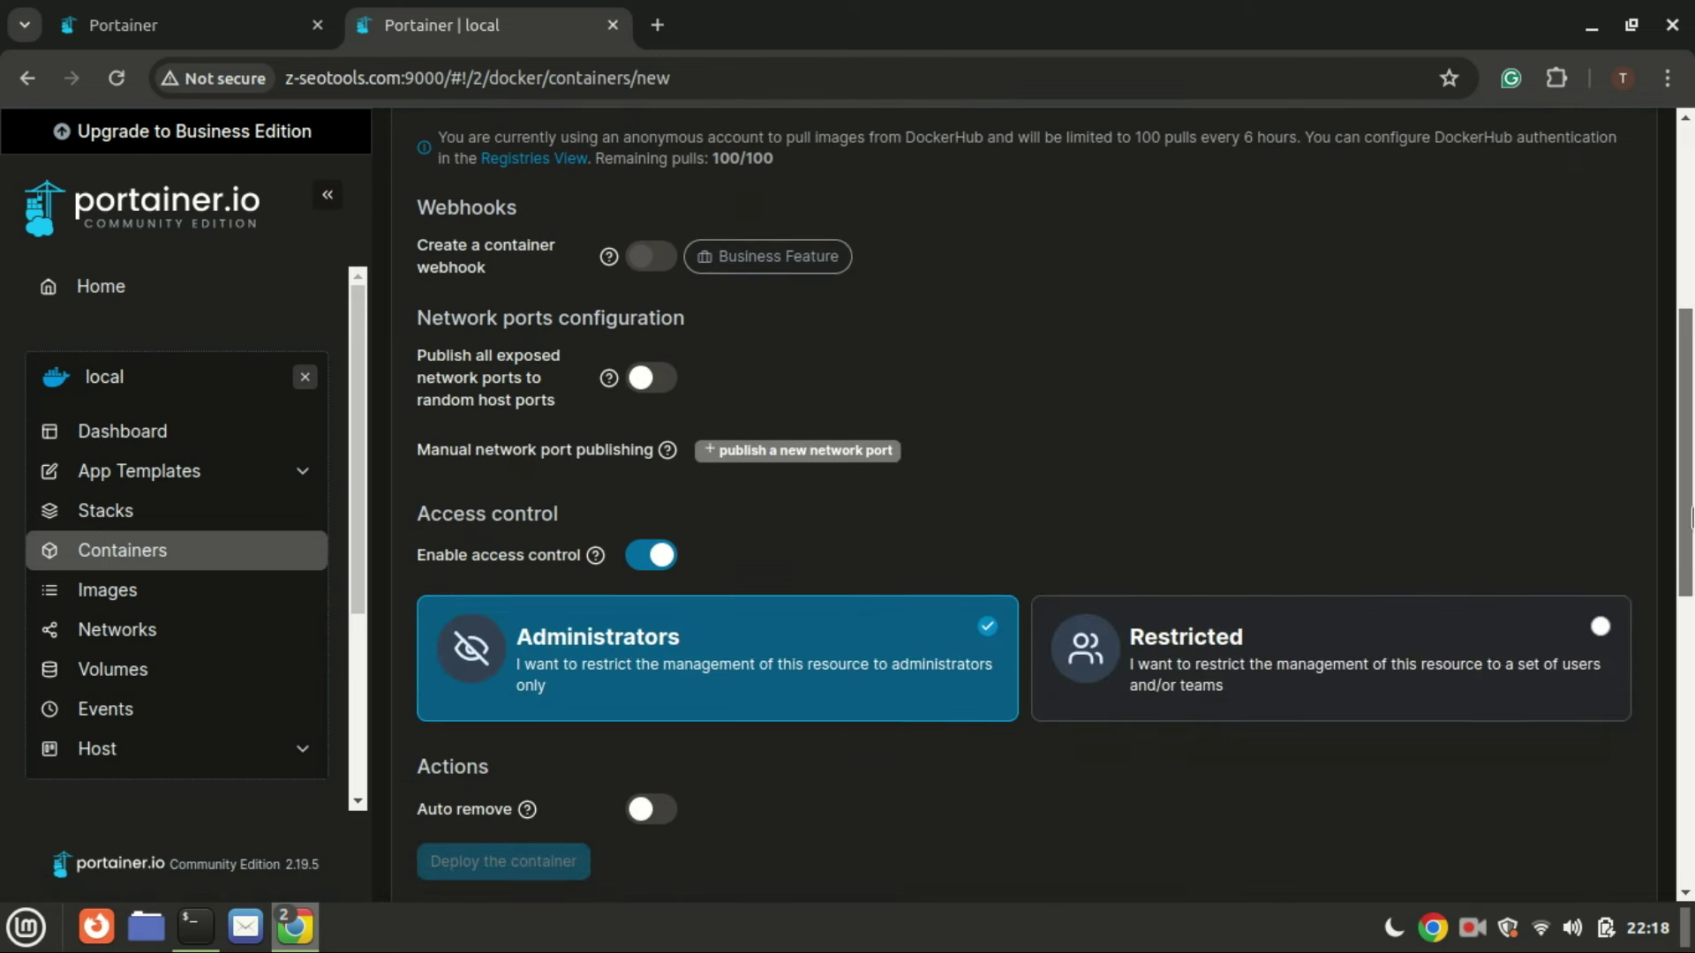
scroll(1033, 530, "down", 1)
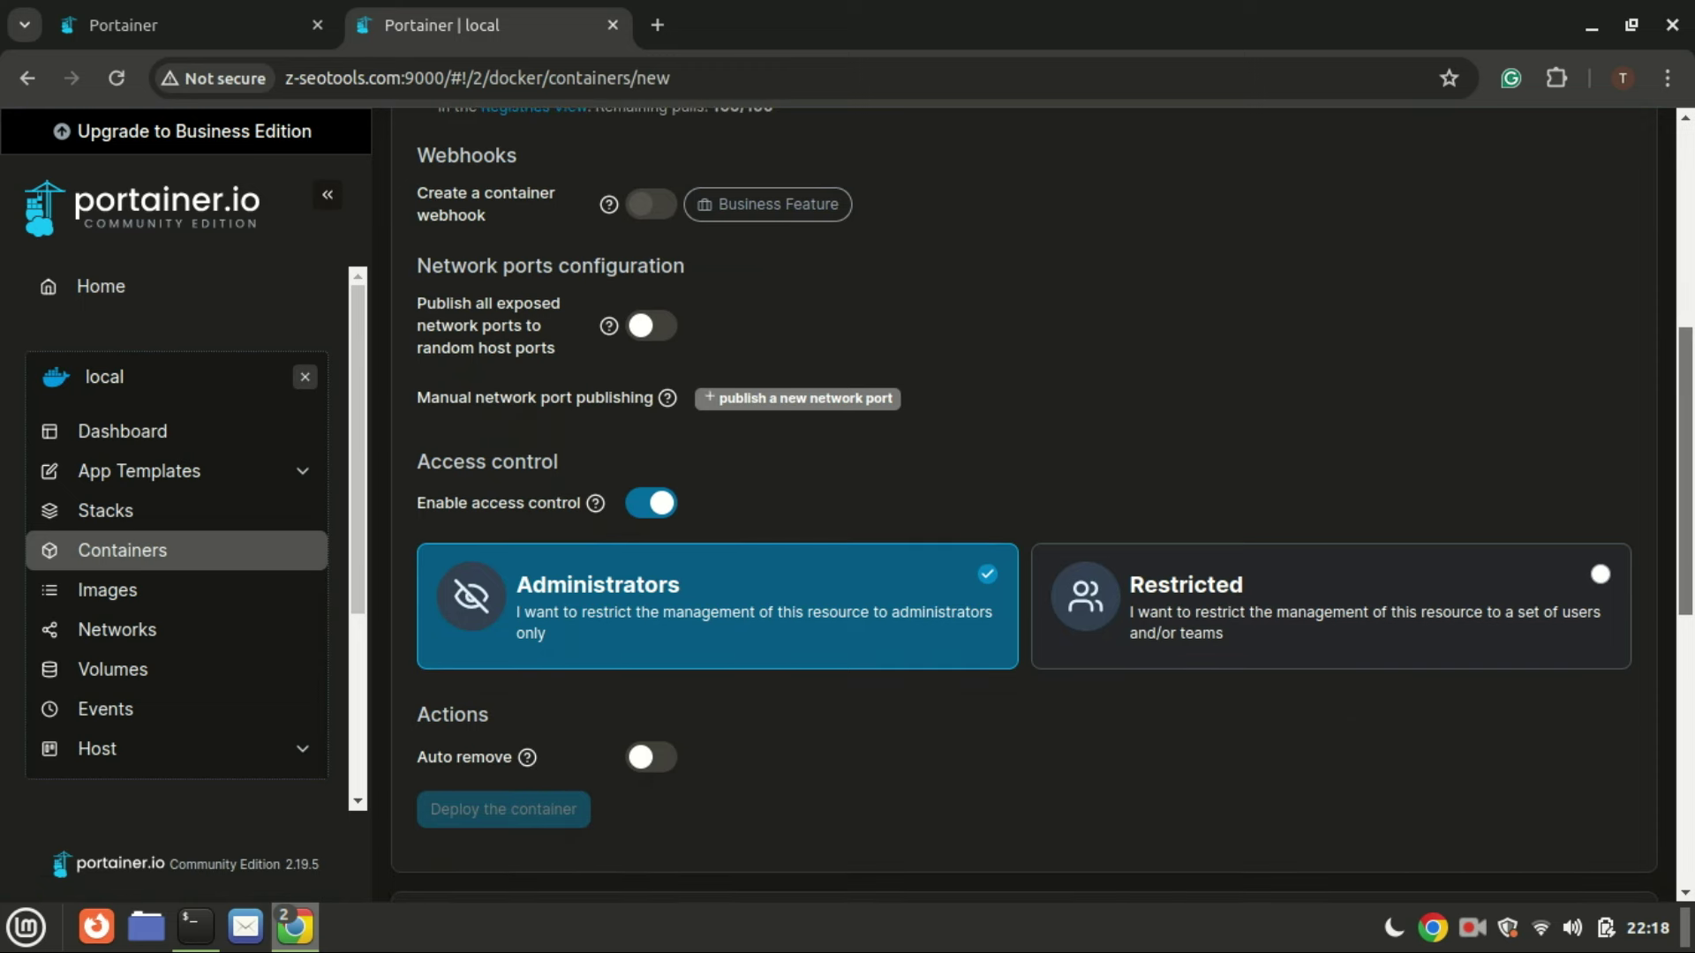
scroll(1033, 530, "down", 3)
scroll(1034, 530, "down", 2)
scroll(1033, 530, "down", 2)
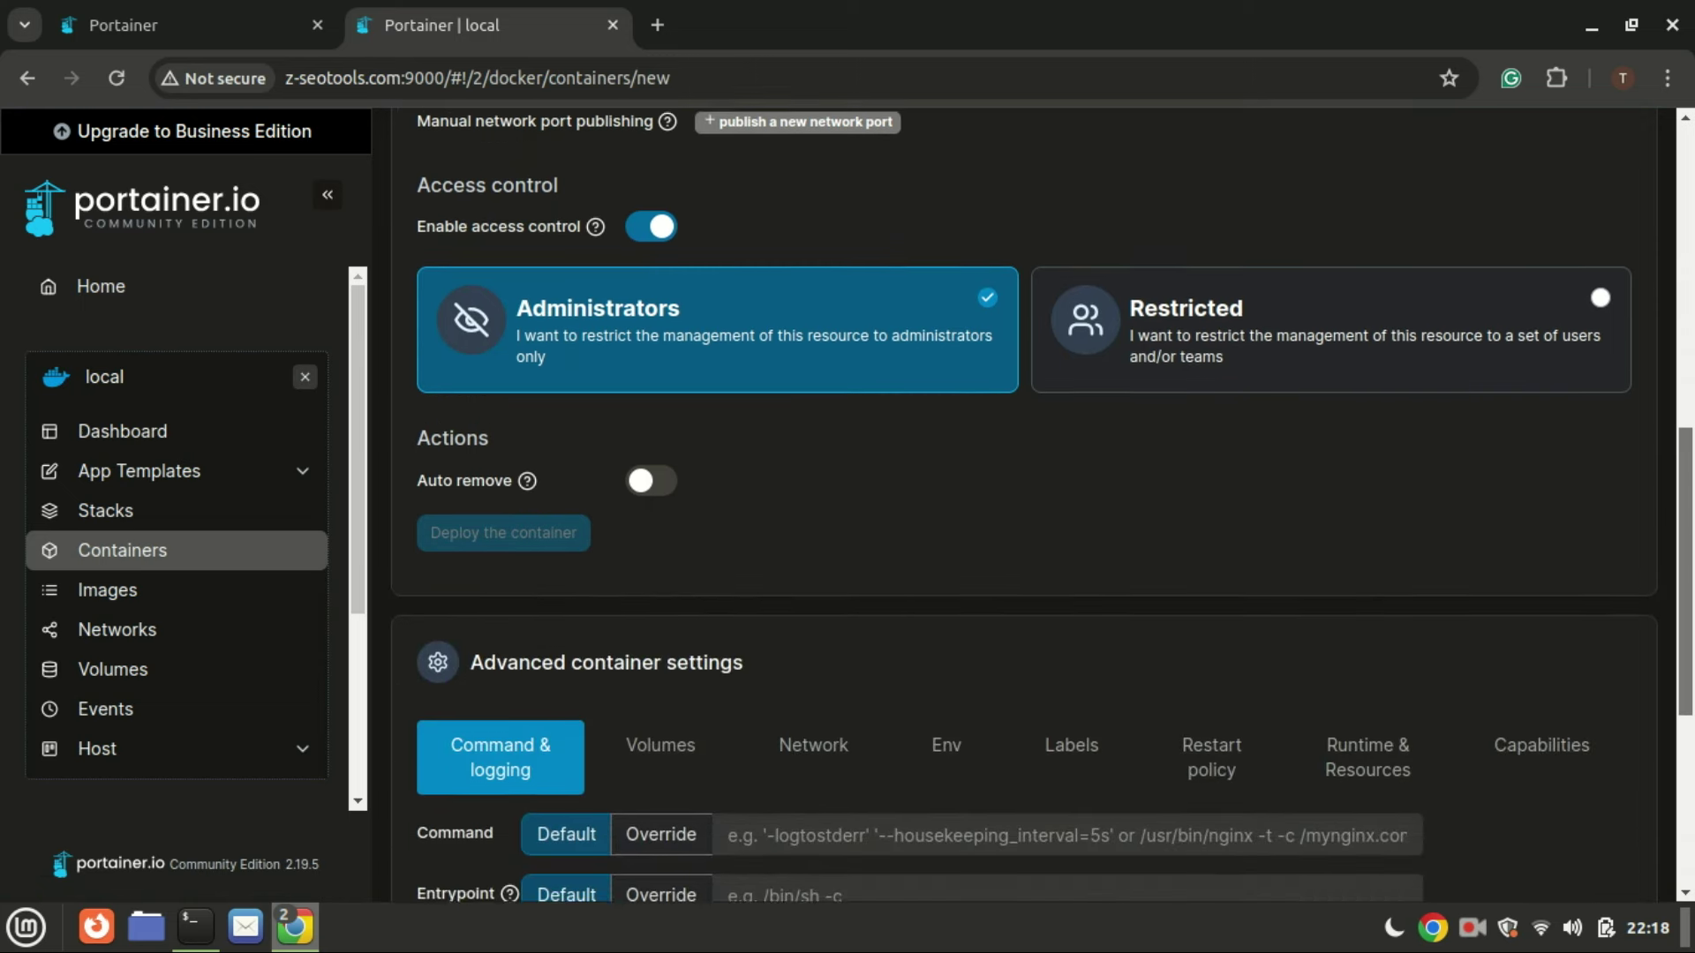
scroll(1033, 530, "down", 1)
scroll(1033, 530, "down", 3)
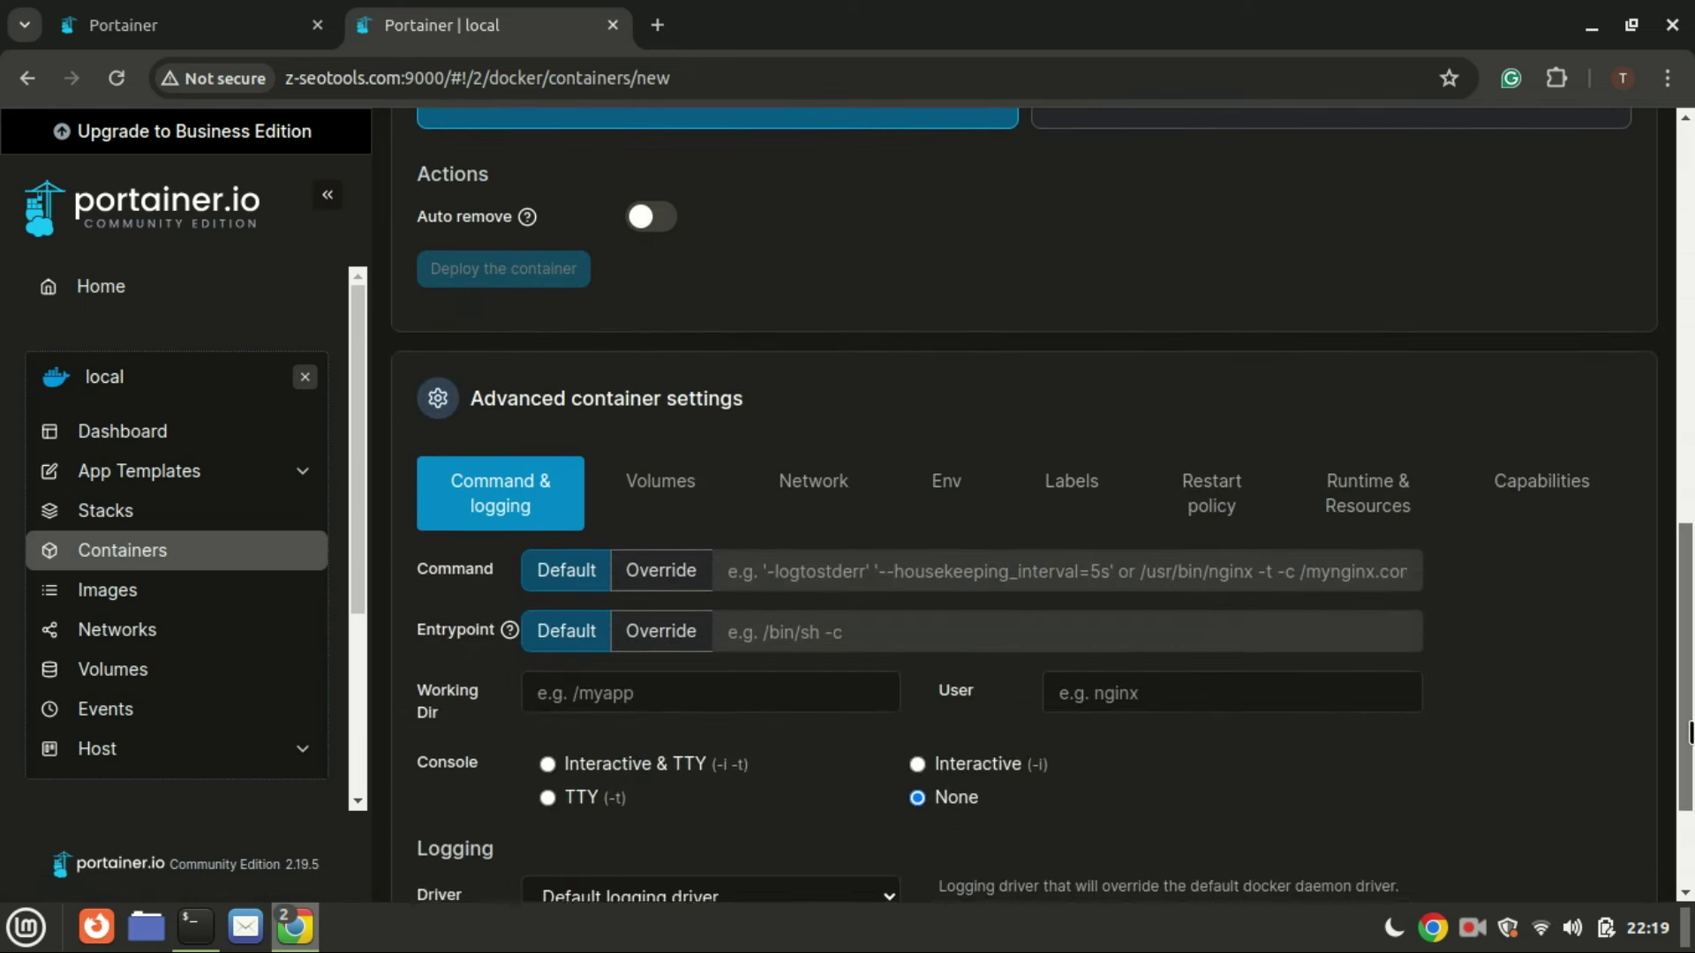
scroll(1034, 530, "up", 1)
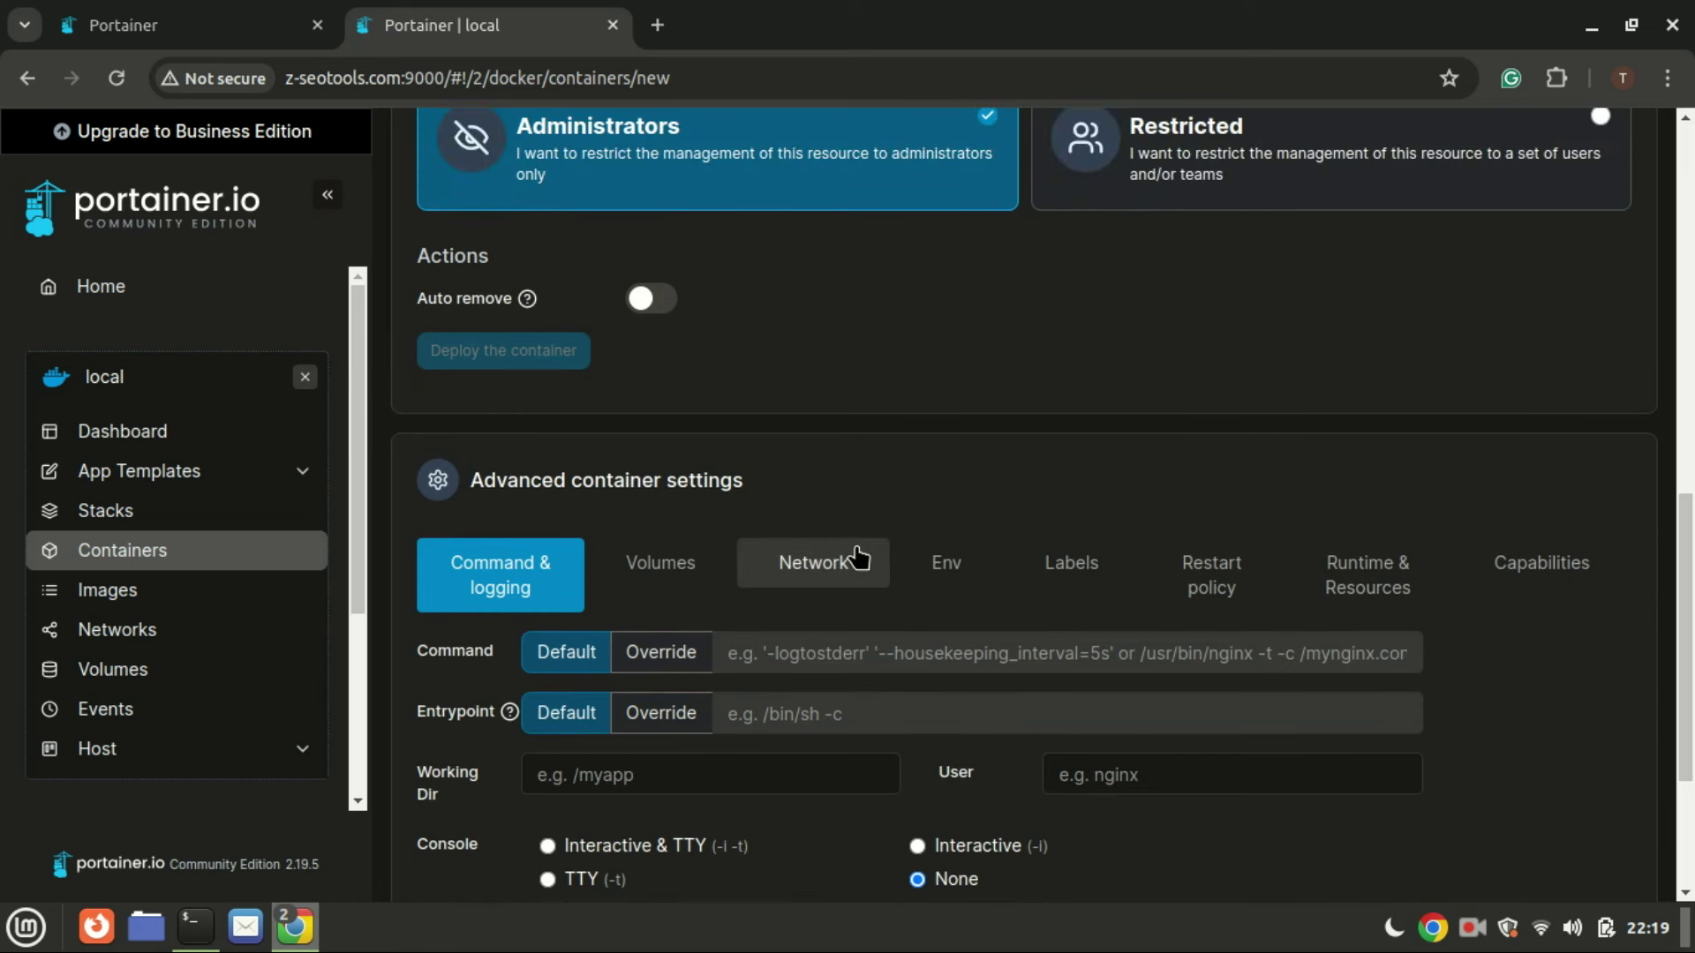
scroll(858, 558, "down", 3)
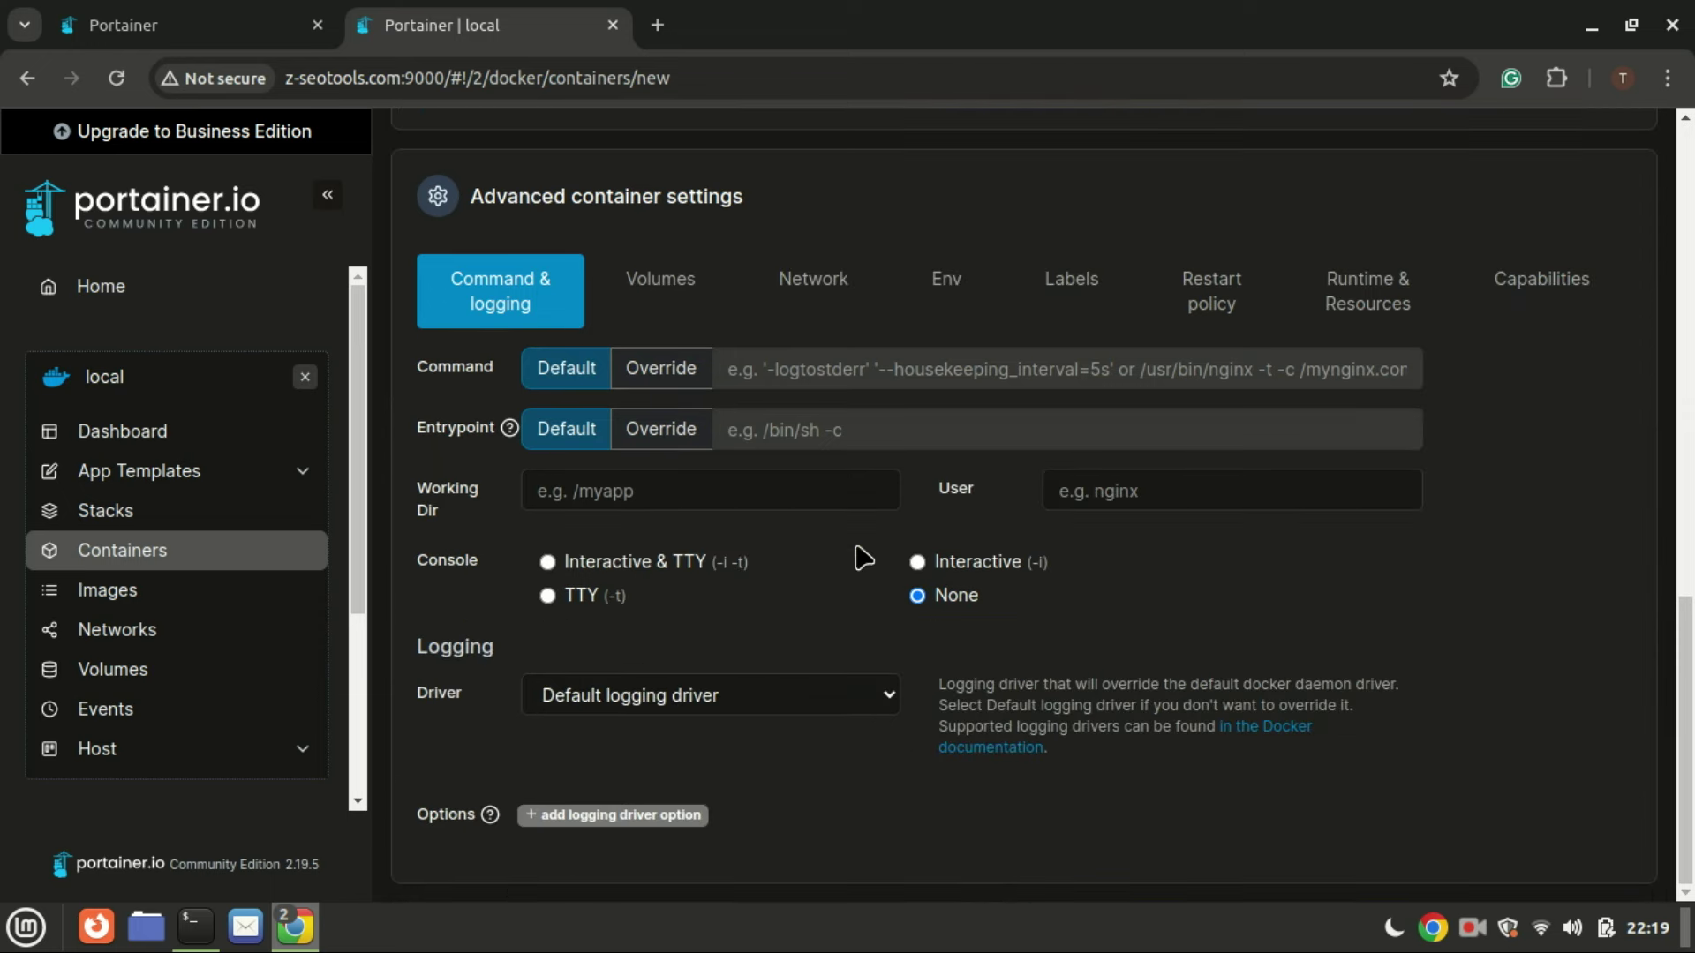
left_click_drag(1689, 784, 1688, 650)
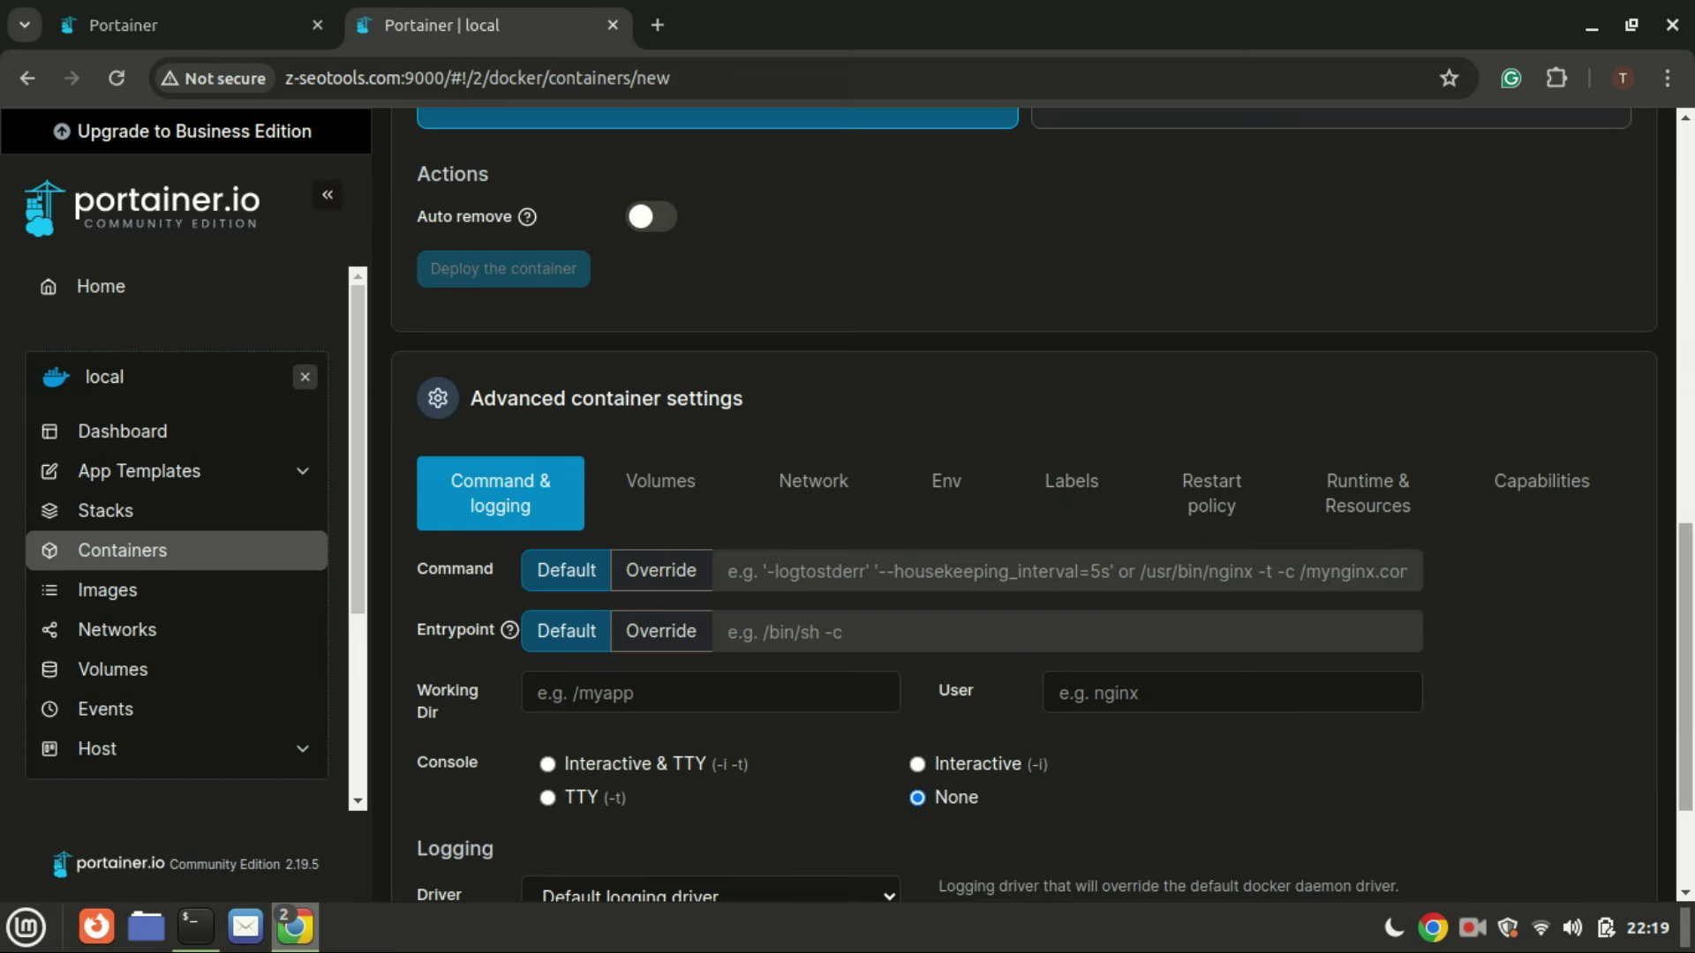
left_click_drag(1685, 595, 1686, 219)
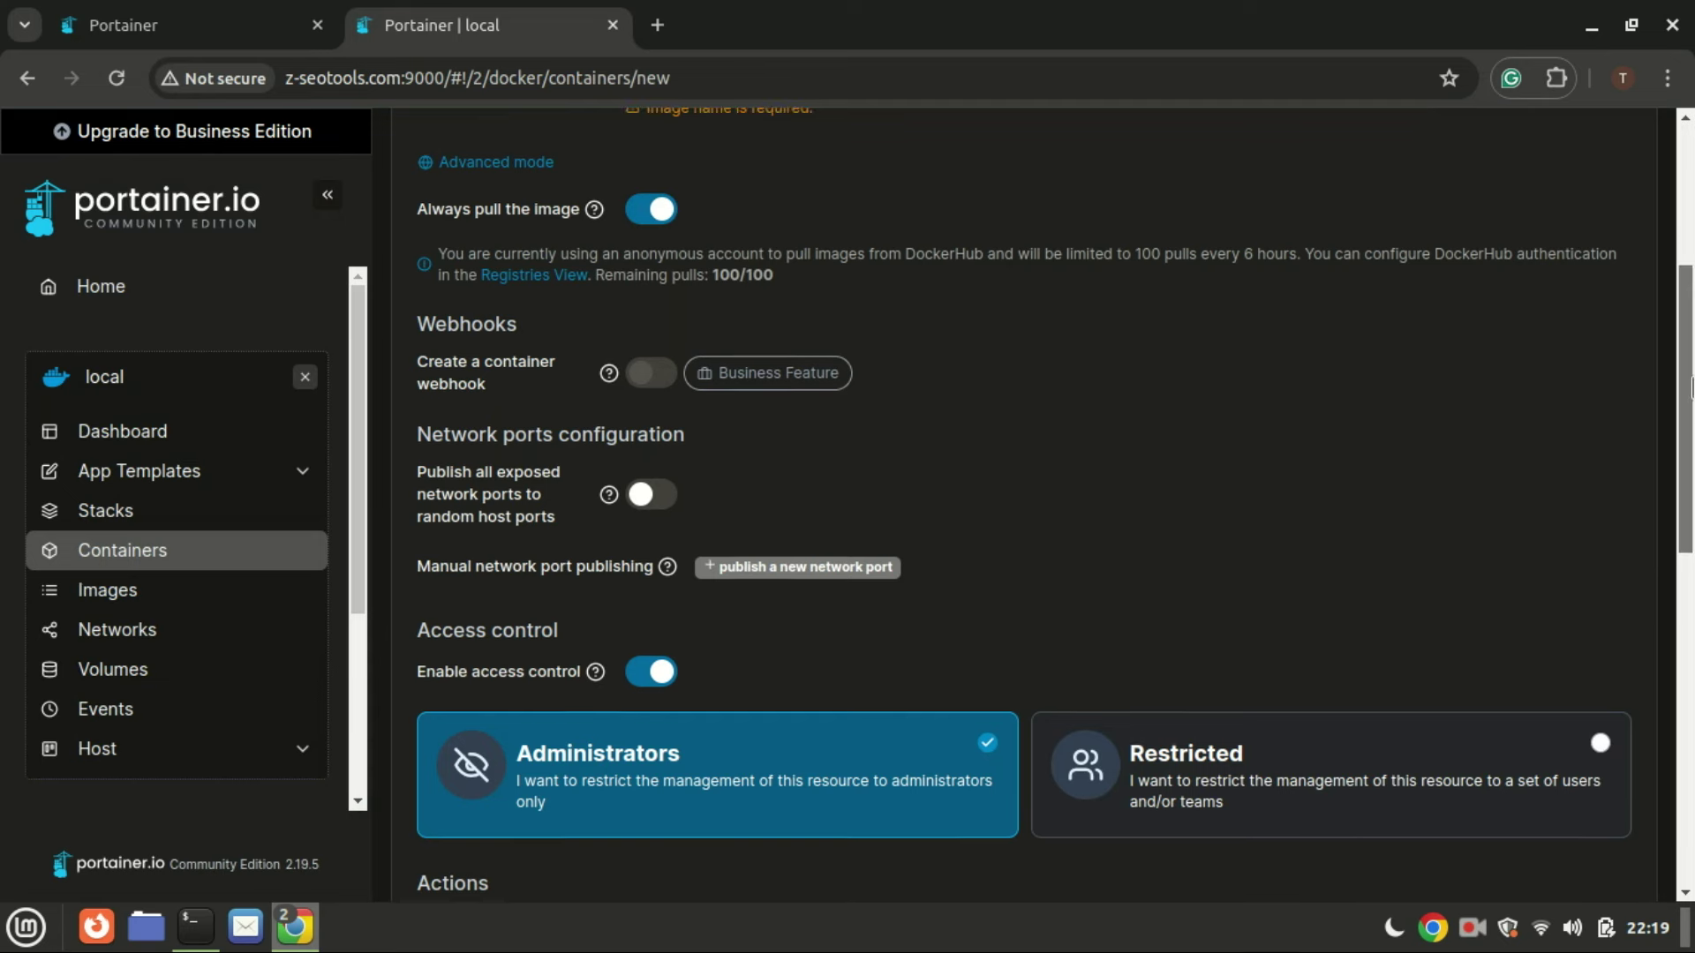